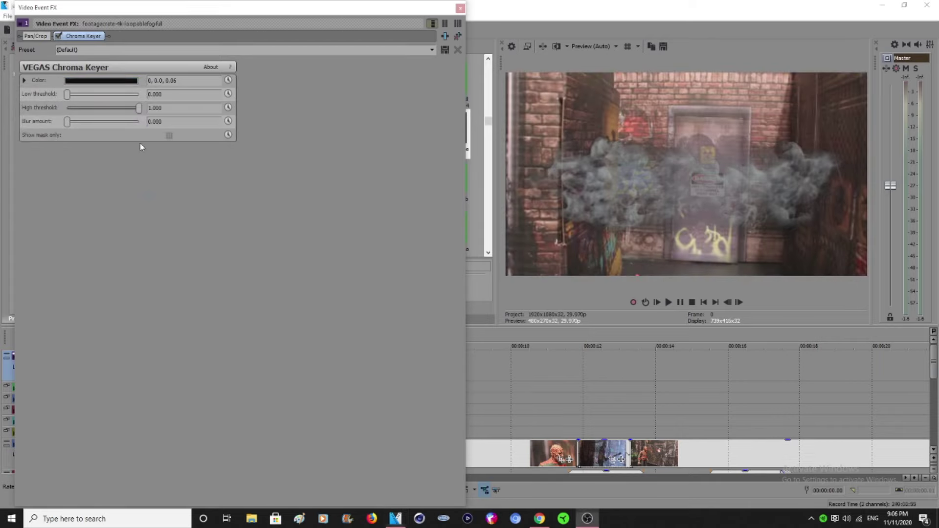
Step: Set the fog clip's Chroma Keyer low threshold to 0.333 and high threshold to 0.599
drag(139, 109, 91, 96)
click(460, 10)
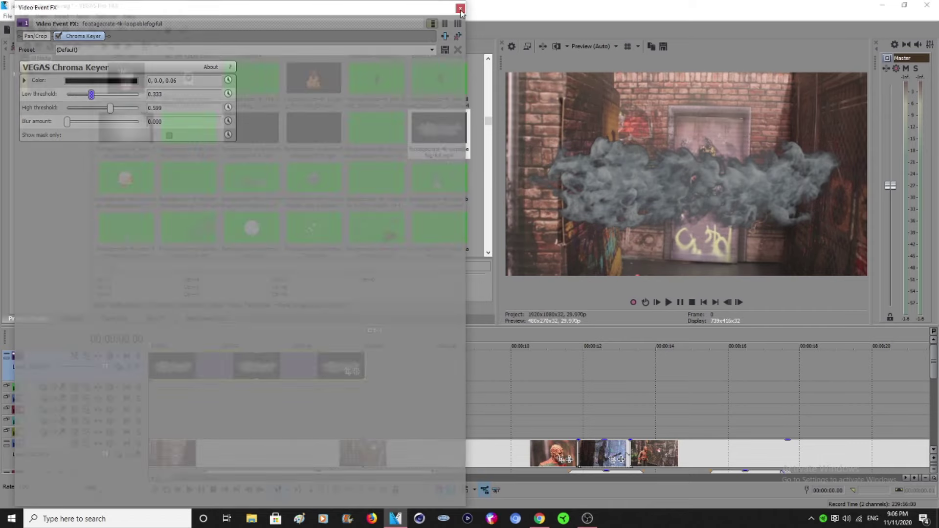
Step: Enlarge the fog with Track Motion and position it across the lower part of the frame
click(86, 356)
drag(341, 241, 455, 308)
drag(404, 243, 352, 216)
click(497, 67)
click(934, 450)
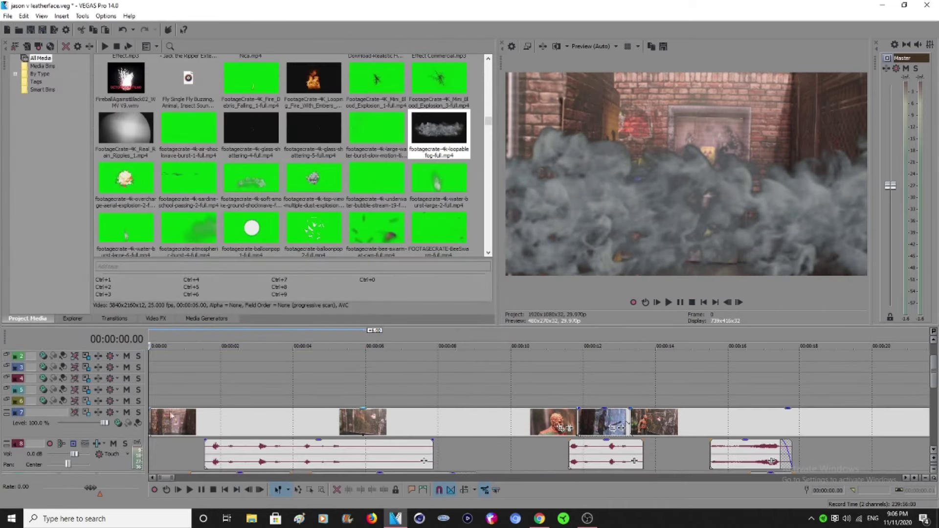
Step: Add a gradual fade-in and fade-out to the fog clip and play it over the door shot
click(670, 303)
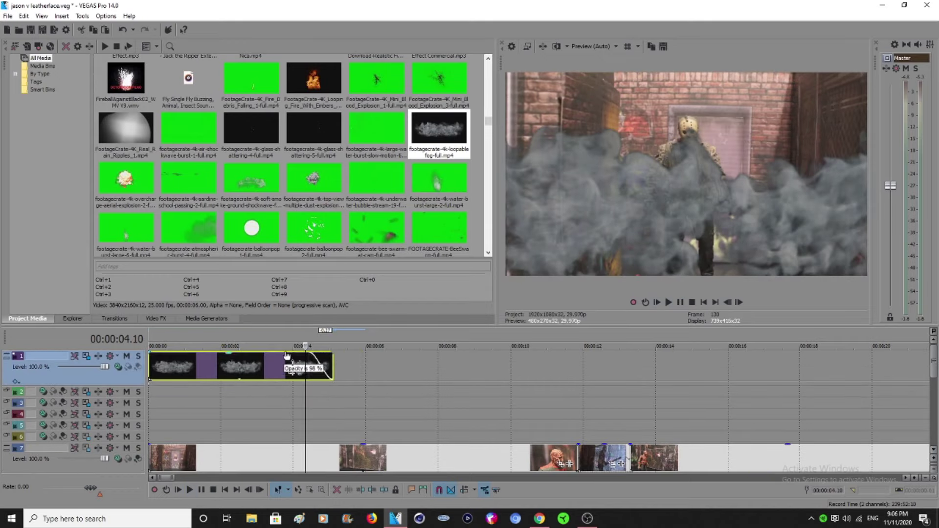
key(space)
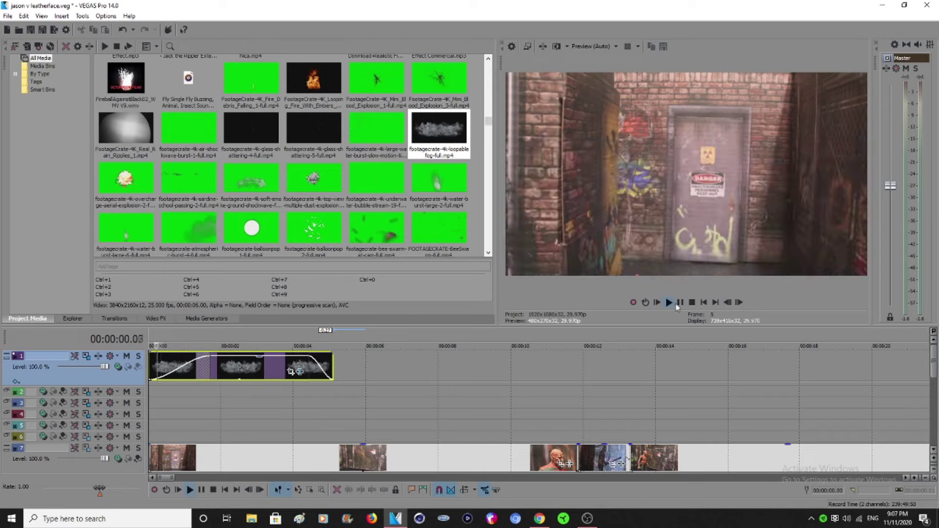
key(space)
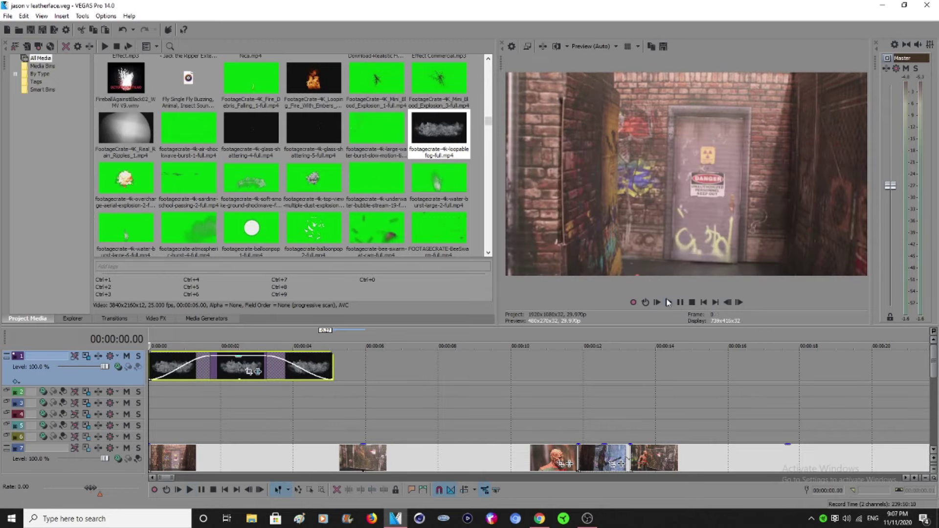
click(668, 302)
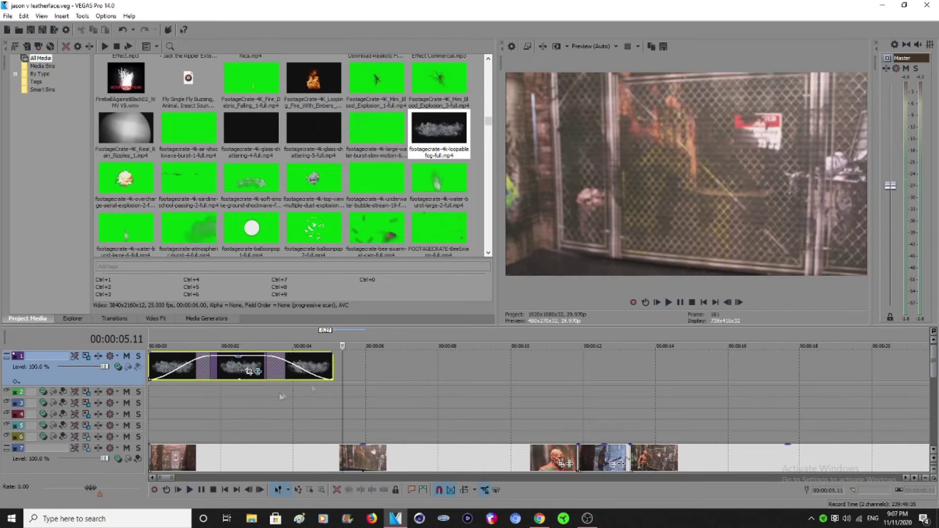
Step: Trim the end of the fog clip to about 00:00:04.13 and play the result
drag(318, 364, 308, 364)
click(310, 362)
click(272, 364)
click(668, 302)
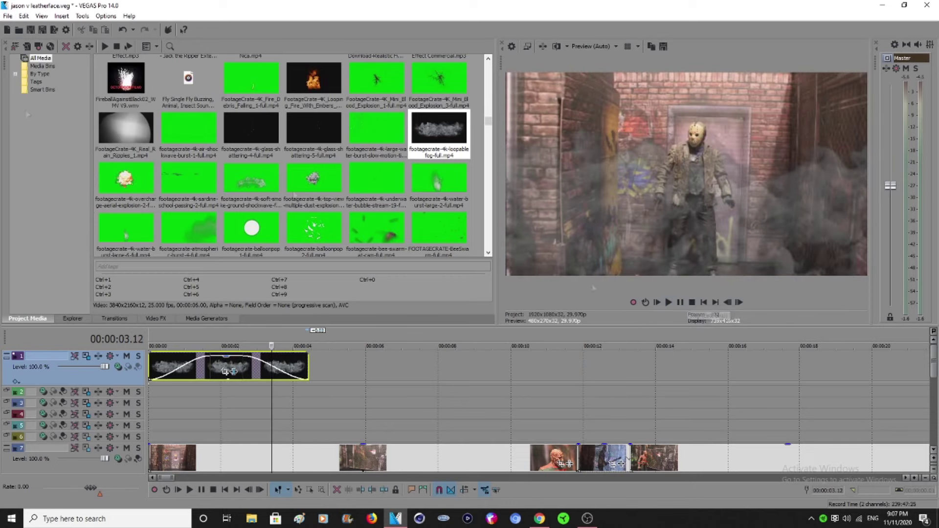
Step: Add the looping fire-with-embers clip on a new track right after the fog and paste the fog clip's event attributes onto it
drag(314, 92, 310, 367)
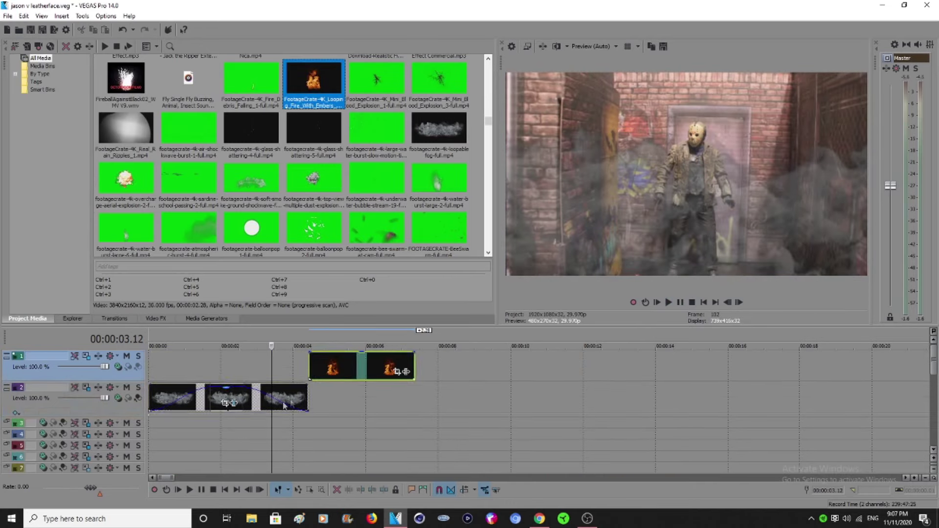
right_click(272, 397)
click(323, 161)
right_click(323, 364)
click(384, 139)
click(305, 378)
Step: Enlarge the fire with Track Motion and set the video preview quality to Preview (Full)
click(86, 356)
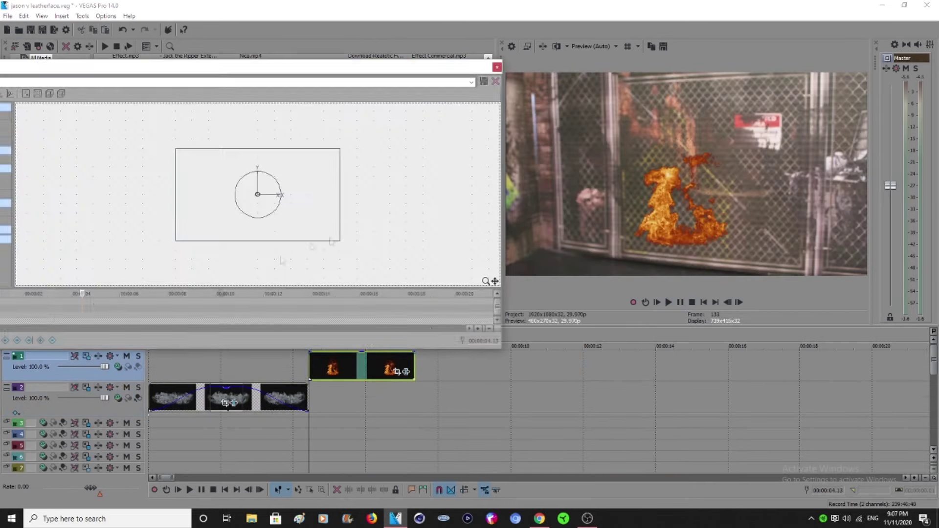
drag(392, 280, 425, 294)
click(616, 47)
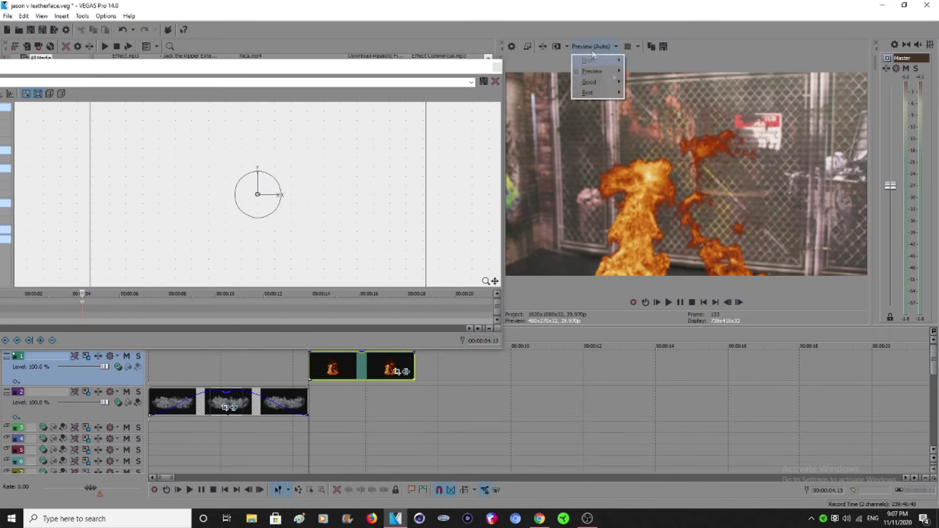
mouse_move(593, 71)
click(648, 82)
click(497, 68)
Step: Move the fire clip slightly later on the timeline and play the transition into the fence shot
drag(402, 366, 413, 367)
click(303, 367)
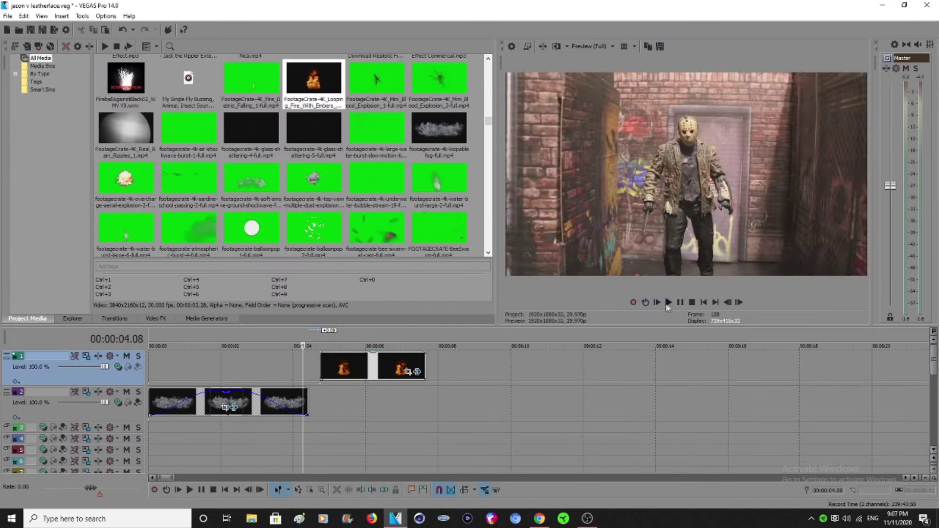
click(669, 302)
click(680, 302)
Step: Shorten the fire clip, give it a fade-in and fade-out, and play the fence shot
drag(321, 354, 339, 354)
click(300, 367)
click(668, 302)
click(680, 302)
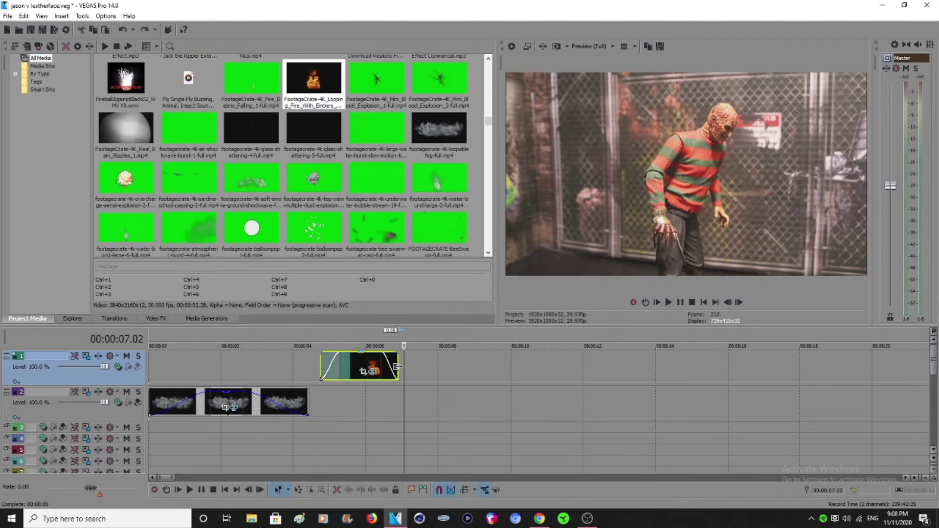
Step: Set the video preview quality to Preview (Auto) and play the fire effect
click(612, 47)
mouse_move(593, 70)
click(648, 71)
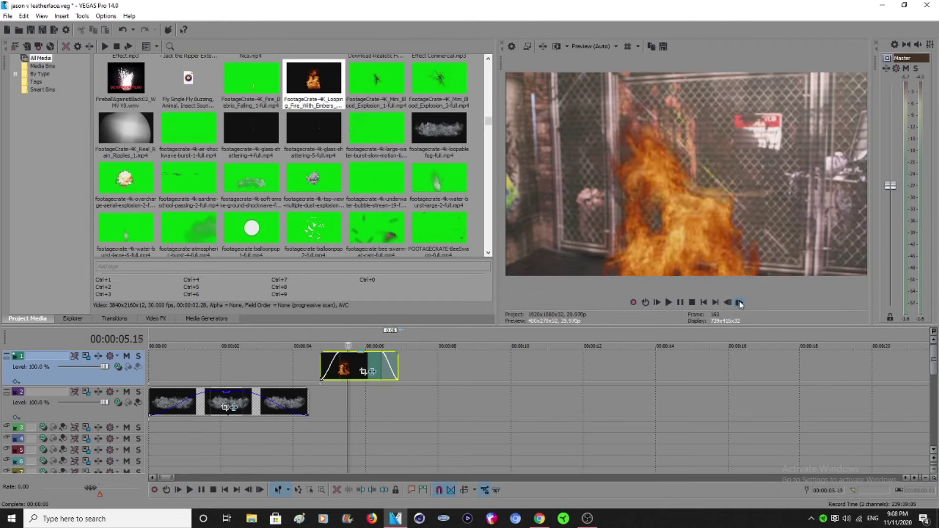
click(668, 303)
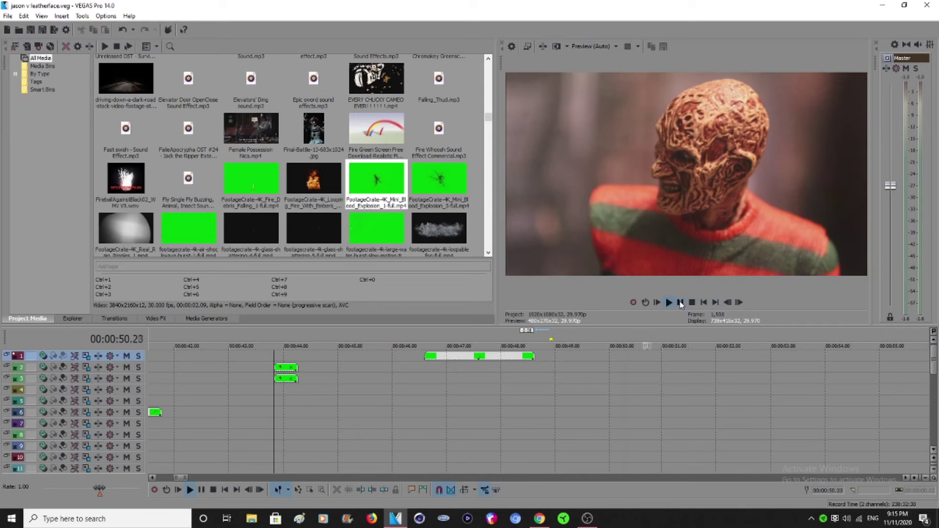
Step: Add the looping fire-with-embers clip to a new top track over the hand close-up around 00:00:52
click(680, 302)
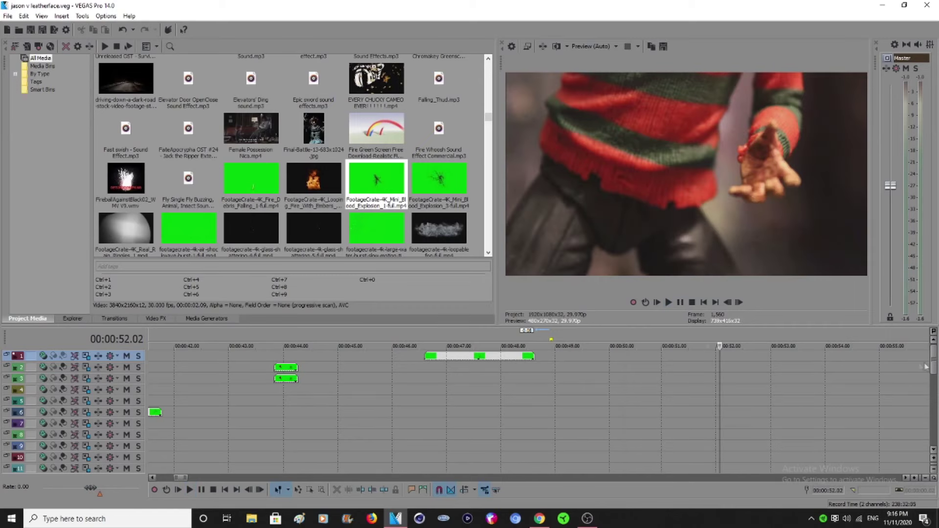
mouse_move(934, 363)
mouse_down()
mouse_move(934, 404)
mouse_move(935, 363)
mouse_up()
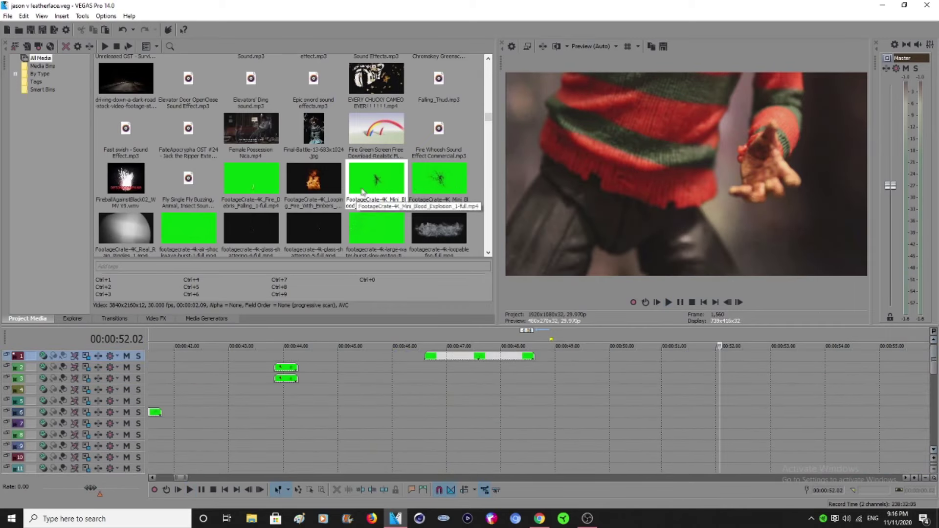
scroll(362, 191, down, 10)
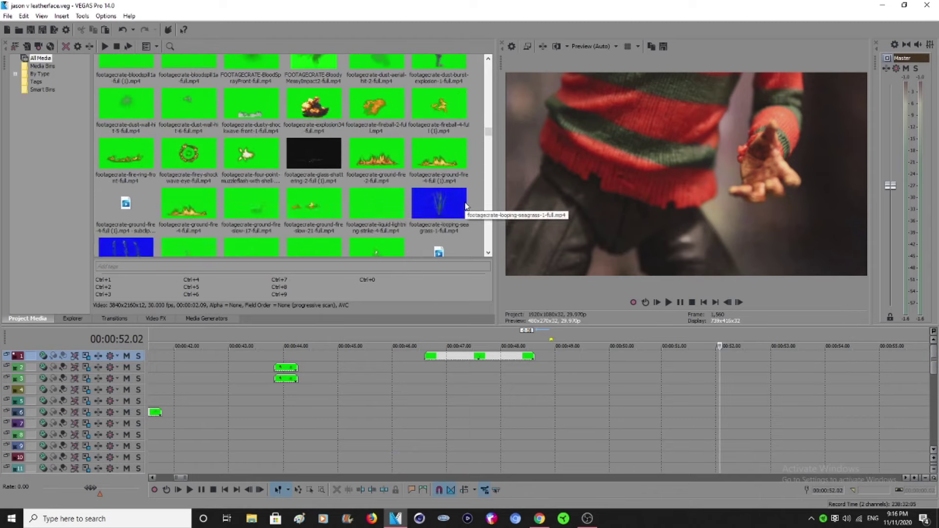
scroll(427, 168, down, 8)
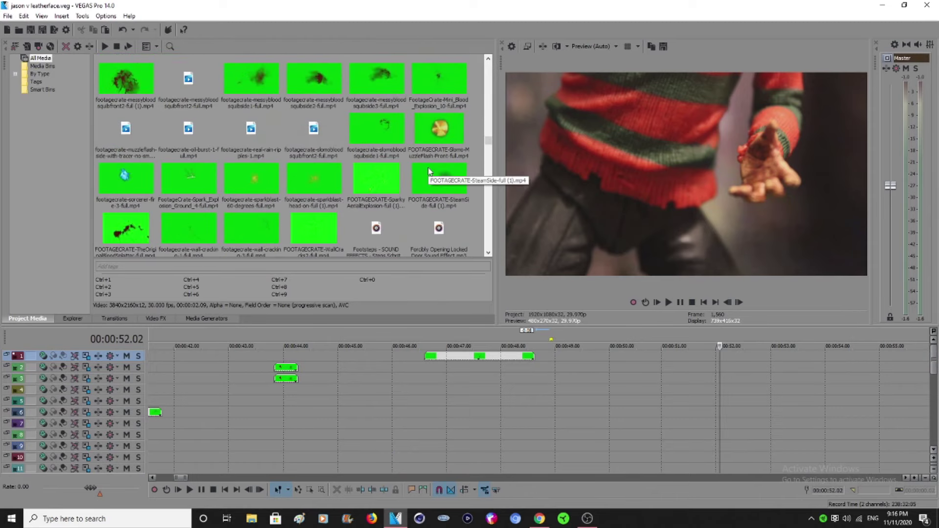
scroll(428, 170, up, 8)
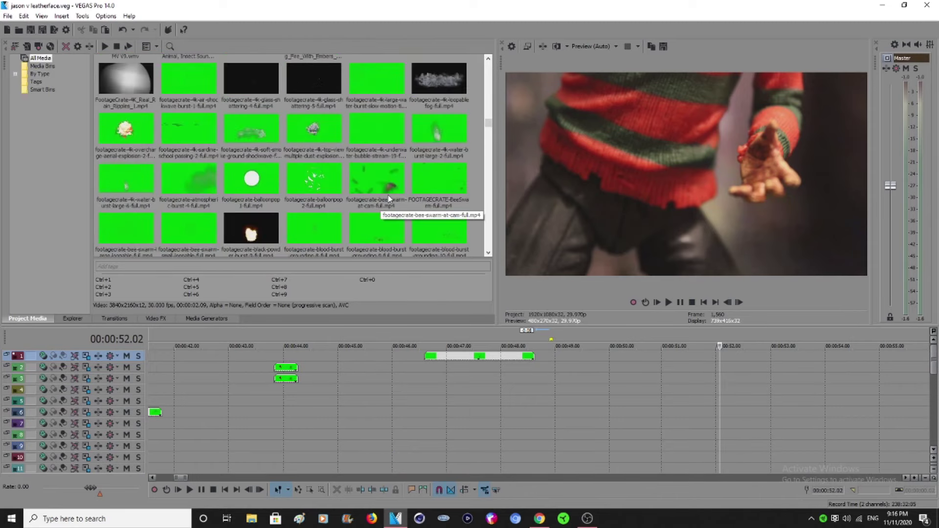
scroll(405, 193, up, 3)
drag(313, 105, 691, 364)
Step: Copy an earlier keyed effect clip and paste its event attributes onto the new fire clip
right_click(174, 430)
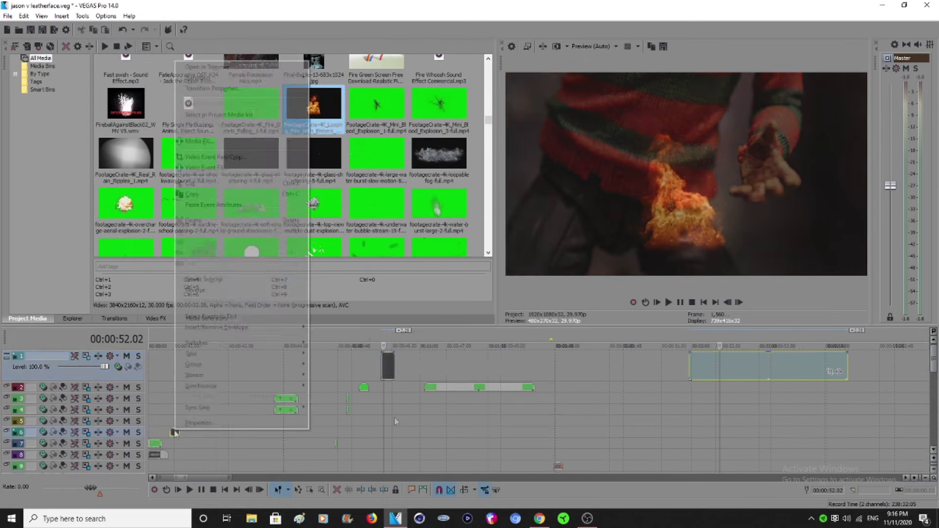
click(193, 195)
right_click(388, 364)
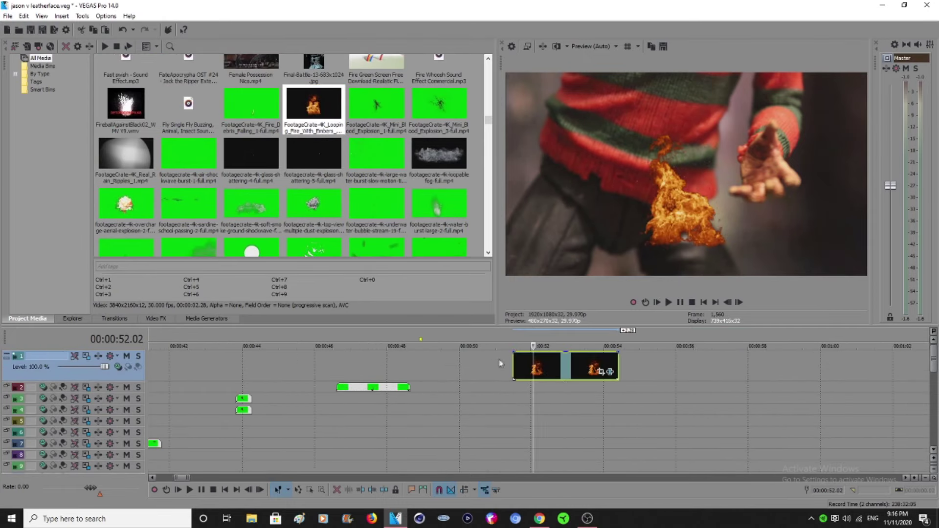
Step: Play the shot until the hand closes and move the fire clip to start at 00:00:52.18
click(500, 362)
click(669, 302)
click(679, 302)
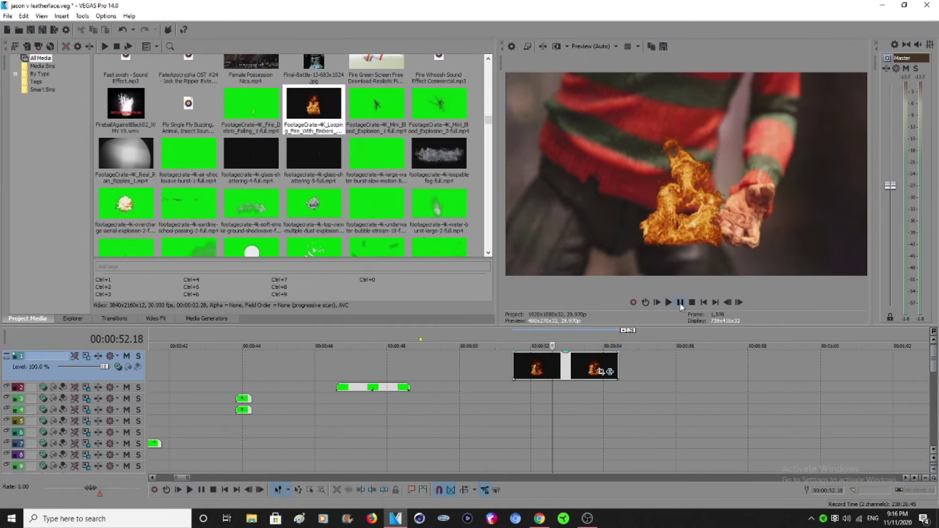
drag(522, 367, 562, 367)
Step: Shrink the fire slightly with Track Motion and position it over the closed hand
click(86, 356)
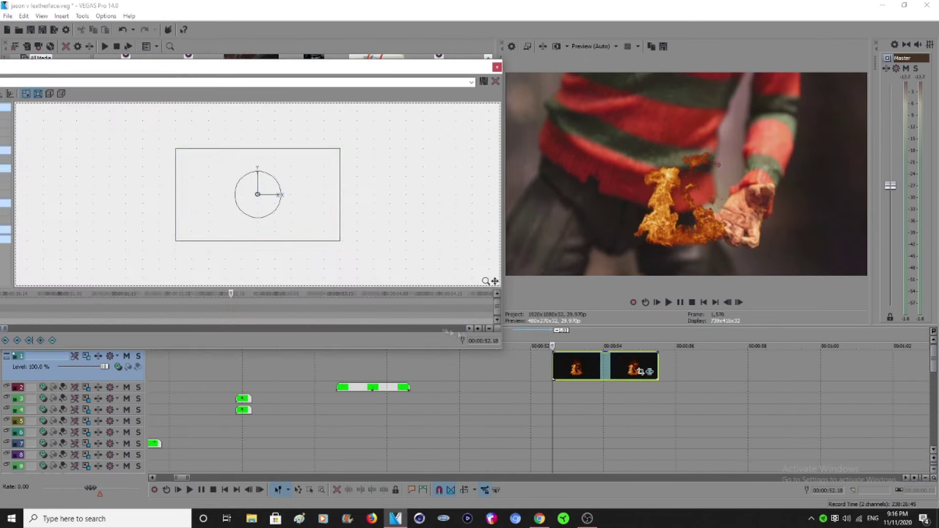
drag(339, 240, 333, 223)
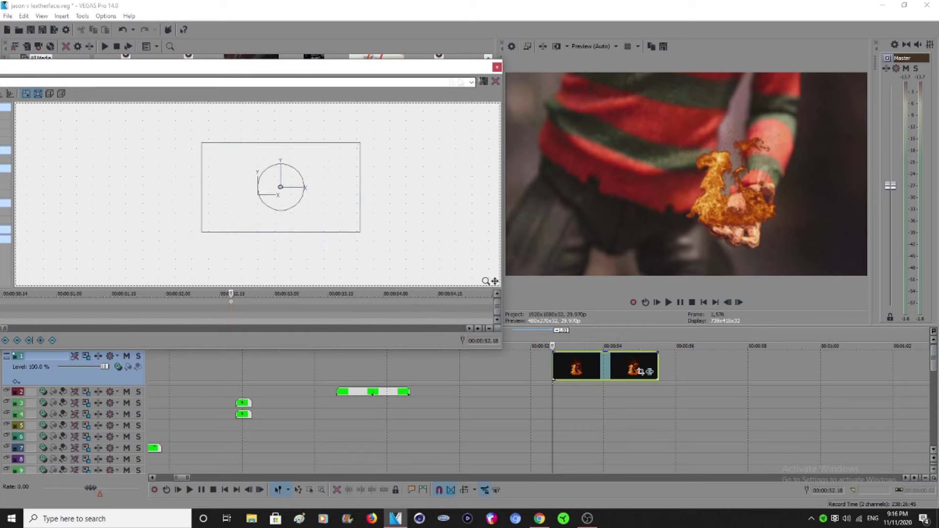
click(496, 67)
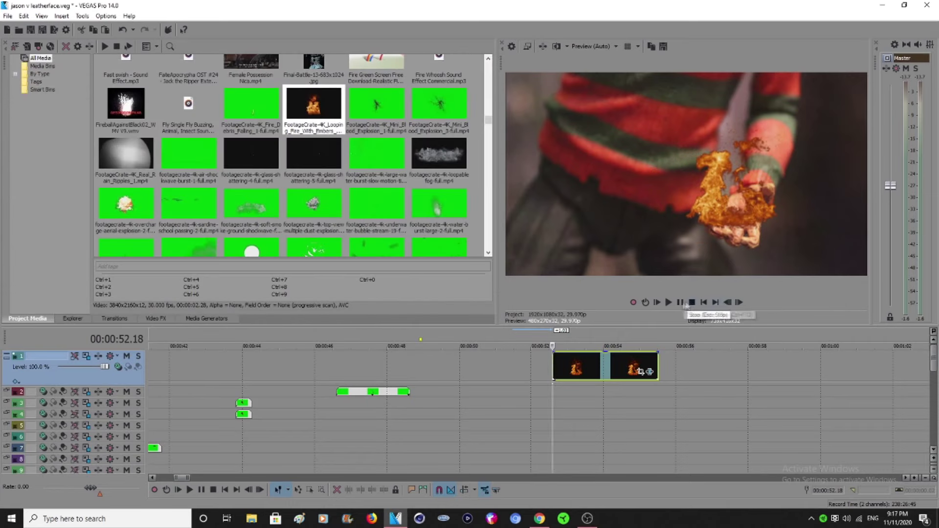
Step: Find the cut to the next shot at 00:00:53.15 and trim the end of the fire clip there
click(669, 302)
click(680, 303)
click(728, 302)
click(727, 303)
click(728, 302)
click(739, 303)
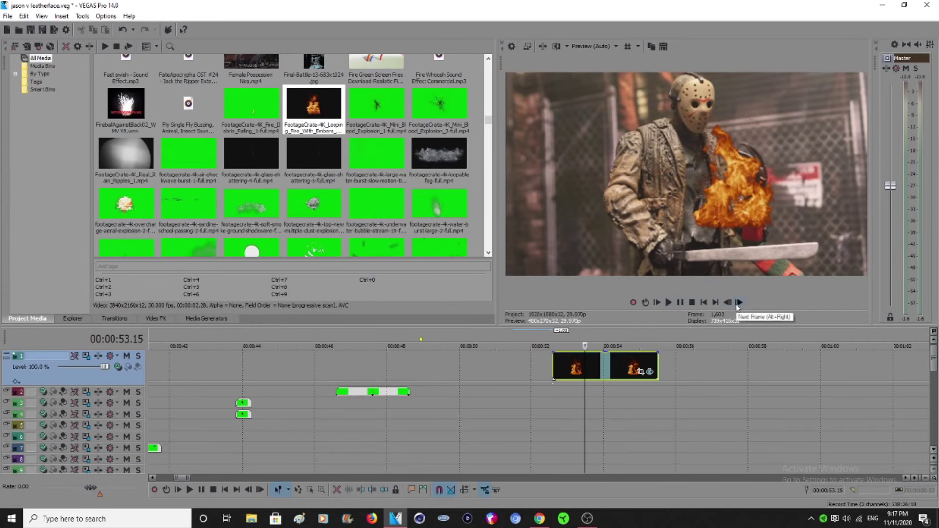
drag(657, 367, 585, 367)
Step: Add the fireball-2 and fireball-4 clips on new tracks above the fire, over the hand close-up
click(553, 363)
click(518, 360)
drag(488, 120, 488, 129)
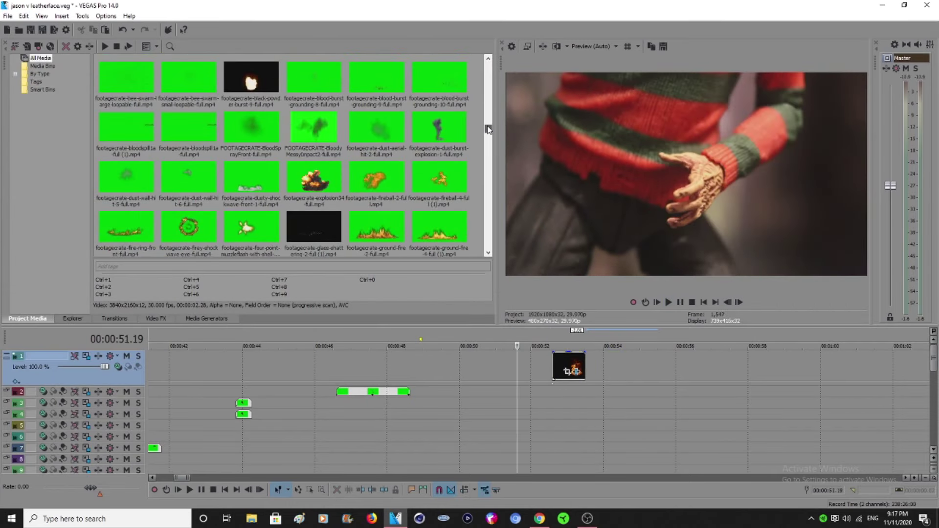
drag(419, 211, 496, 356)
drag(439, 179, 517, 356)
Step: Copy an earlier keyed green-screen clip and paste its event attributes onto both fireball clips
scroll(516, 364, down, 5)
mouse_move(933, 361)
mouse_down()
mouse_move(933, 371)
mouse_move(933, 358)
mouse_up()
right_click(269, 423)
click(289, 185)
click(507, 365)
scroll(508, 376, up, 5)
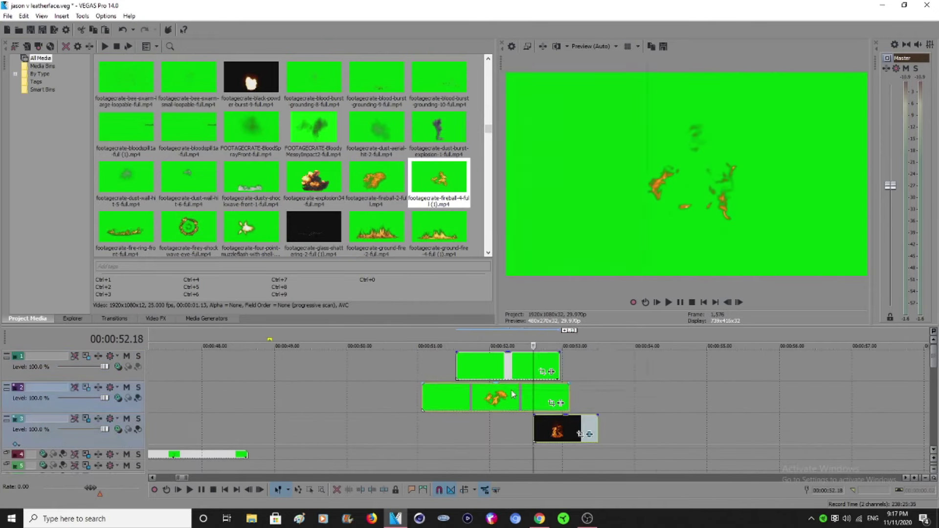
right_click(511, 393)
click(542, 168)
right_click(519, 356)
click(552, 130)
Step: Play the hand close-up to check the timing of the keyed fireballs
click(579, 427)
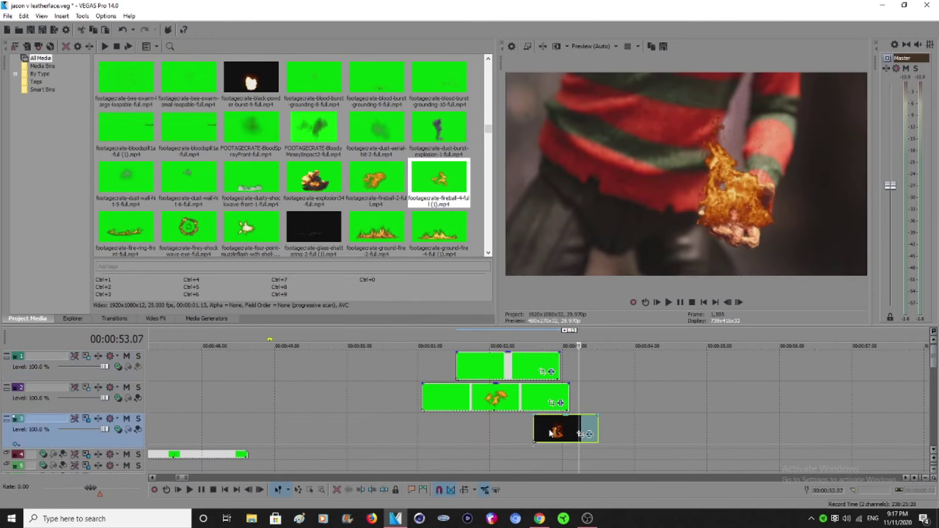
click(425, 401)
click(668, 302)
click(679, 302)
Step: Move the fireball-4 clip clear of the hand shot and reposition fireball-2 over the hand with Track Motion
drag(518, 365, 692, 365)
click(86, 388)
drag(304, 231, 321, 219)
click(425, 399)
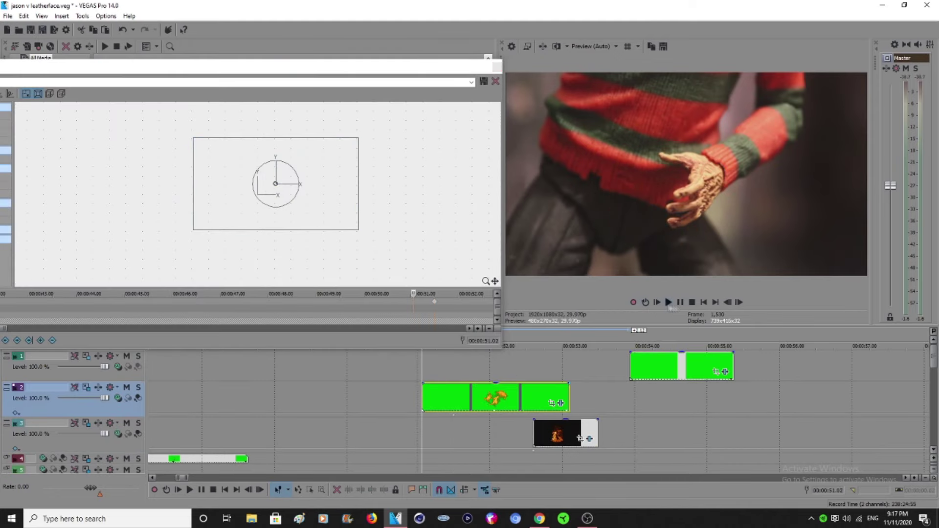
click(668, 302)
Step: Move the fireball-4 clip to start at about 00:00:52 and keyframe its Track Motion position and rotation to follow the hand
drag(681, 365, 555, 362)
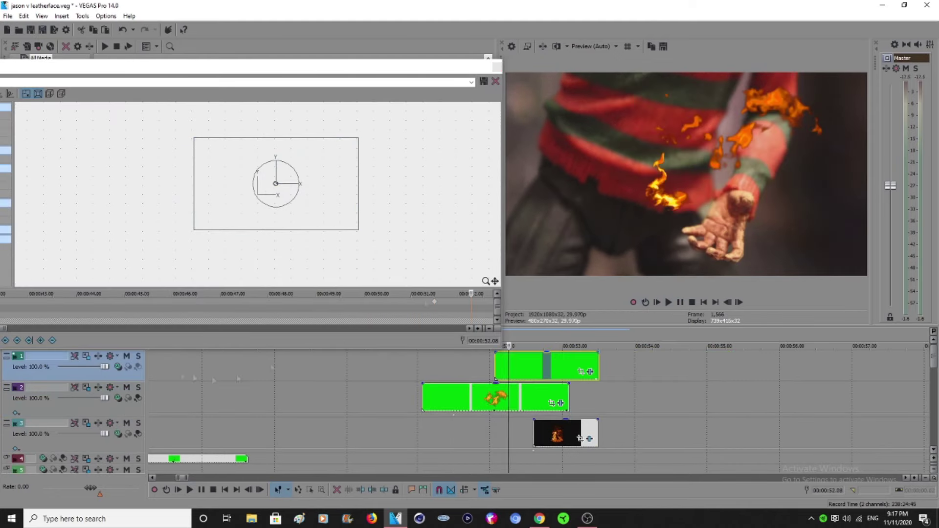
drag(286, 202, 293, 225)
click(668, 302)
click(680, 303)
drag(310, 207, 295, 199)
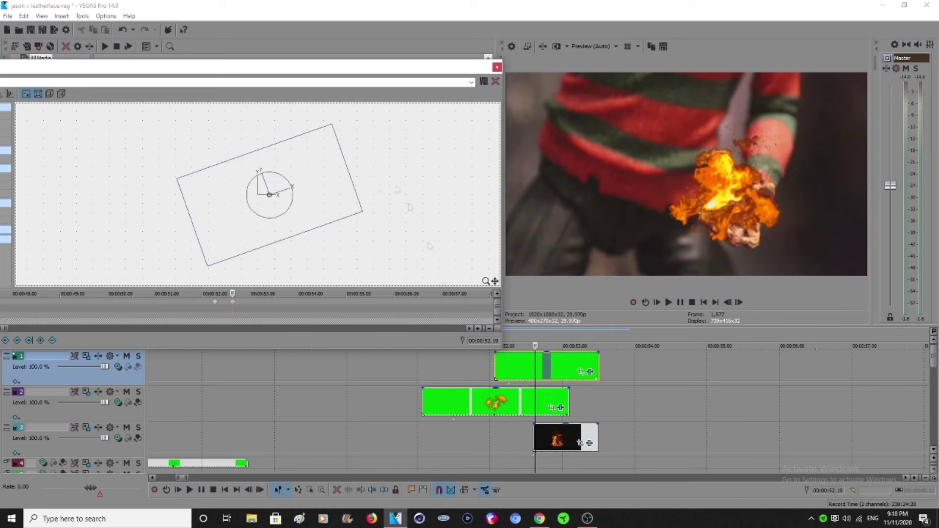
Step: Add a short fade-in to the fire clip, play the hand shot and close Track Motion
drag(534, 424, 540, 425)
click(403, 365)
click(668, 302)
click(679, 302)
click(497, 68)
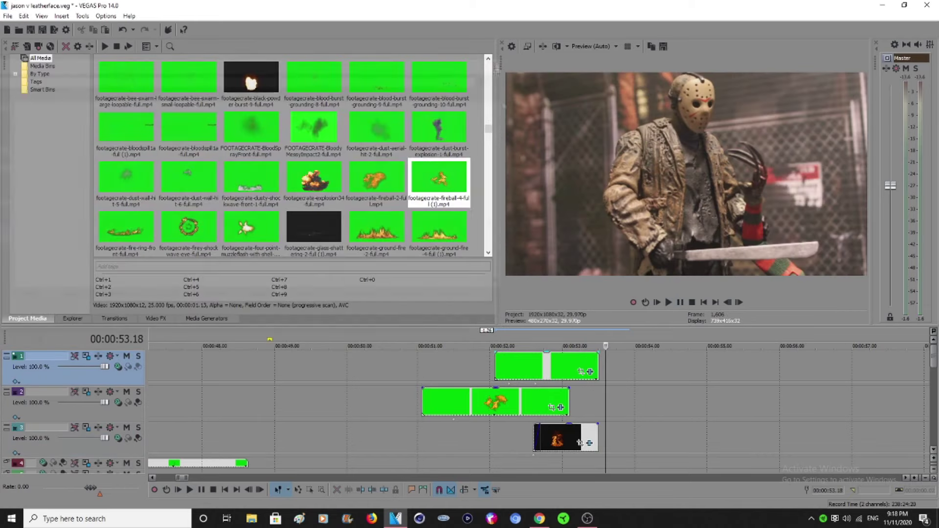
Step: Fade out the end of the fireball-4 clip and play the complete hand fire sequence
click(668, 302)
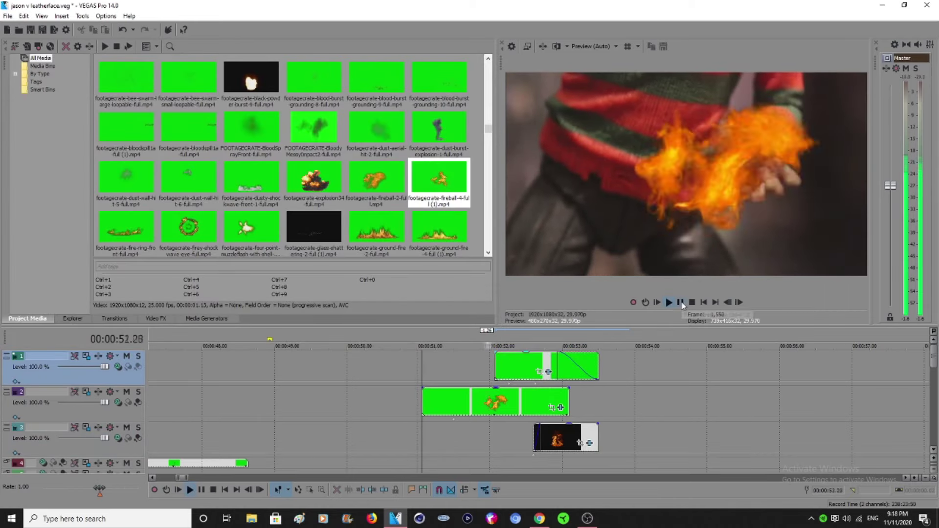
click(680, 302)
click(404, 371)
click(669, 303)
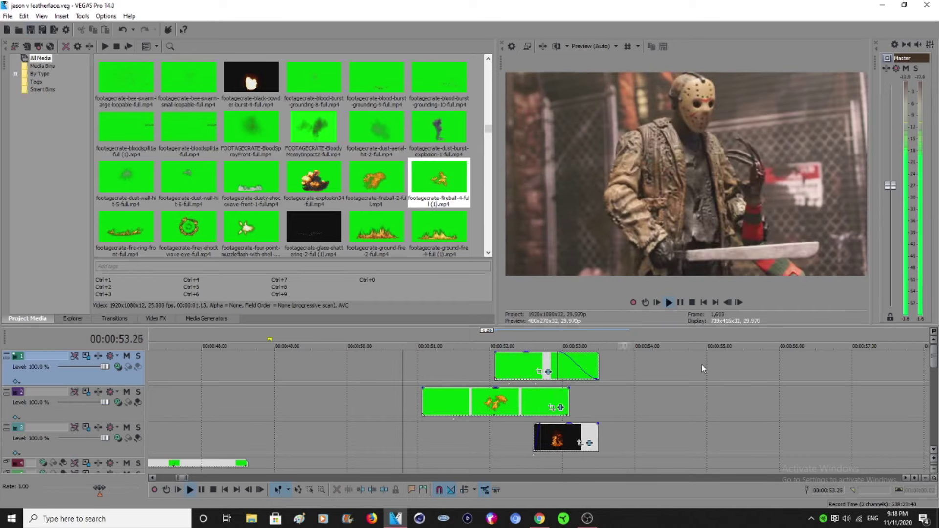
Step: Pause playback, shrink the height of the upper tracks and copy the fire clip
scroll(702, 365, down, 4)
click(680, 302)
drag(137, 385, 137, 361)
drag(138, 397, 137, 373)
right_click(501, 385)
click(523, 54)
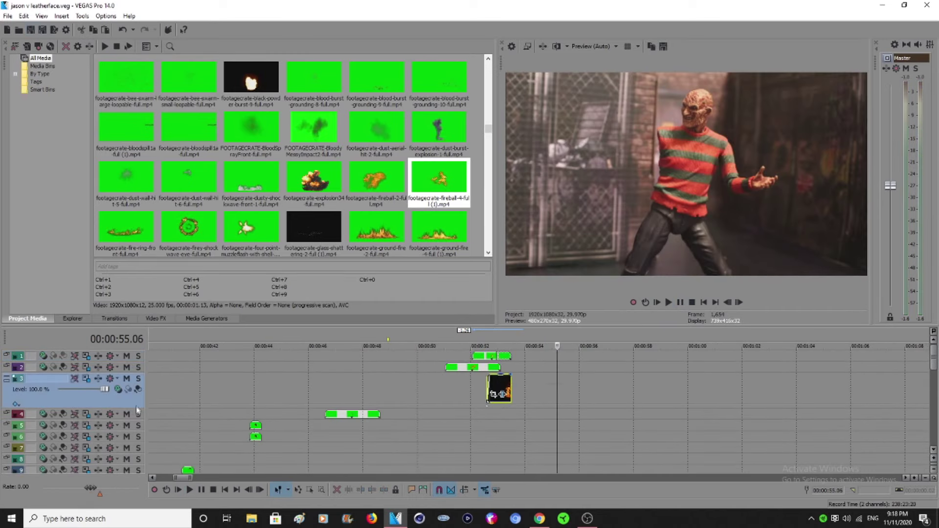
drag(137, 408, 138, 383)
Step: Insert a new video track above the others and paste the fire clip near 00:00:55
right_click(132, 359)
click(162, 223)
right_click(557, 363)
click(575, 193)
click(551, 376)
Step: Move the pasted fire clip to start at 00:00:55.01 and save the project
scroll(551, 375, up, 4)
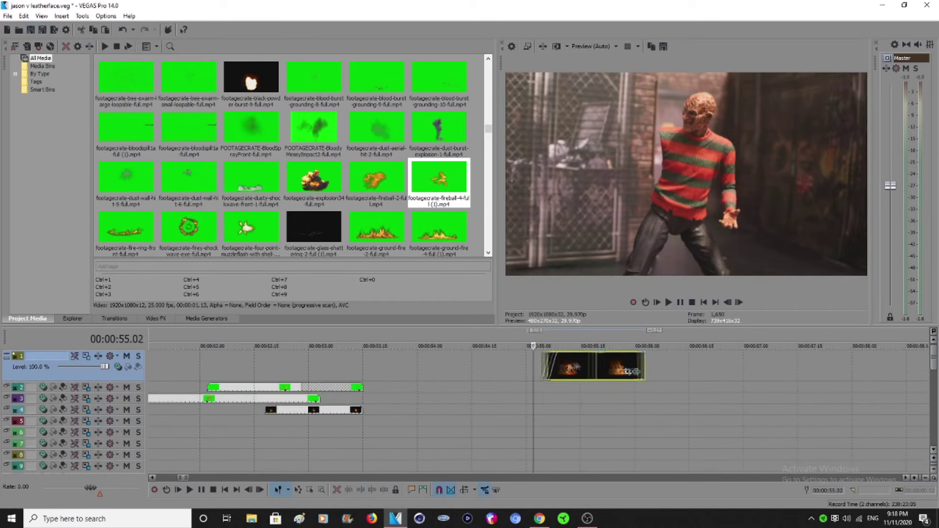
drag(586, 366, 576, 367)
click(728, 303)
click(740, 302)
click(31, 31)
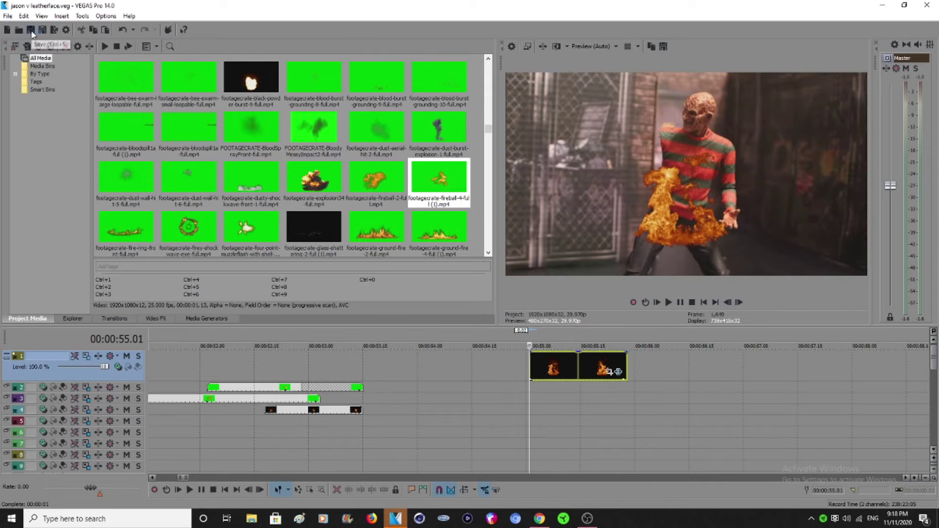
Step: Extend the fire clip to end at the cut to the wide shot at 00:00:56.11
click(641, 367)
click(685, 366)
click(728, 302)
click(727, 303)
click(728, 302)
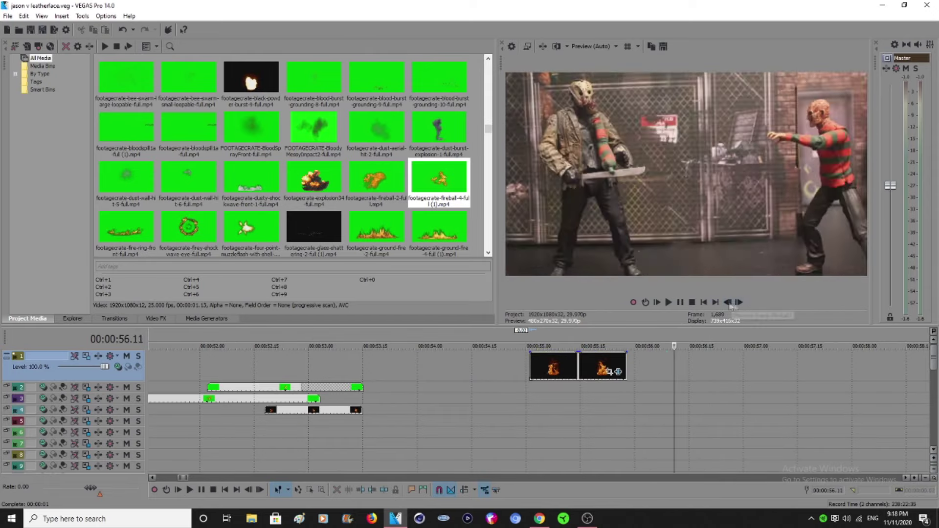
drag(627, 369, 669, 370)
Step: Scale the fire down and place it over the figure's hand with Track Motion at the start of the clip
click(531, 369)
click(87, 356)
drag(339, 241, 277, 196)
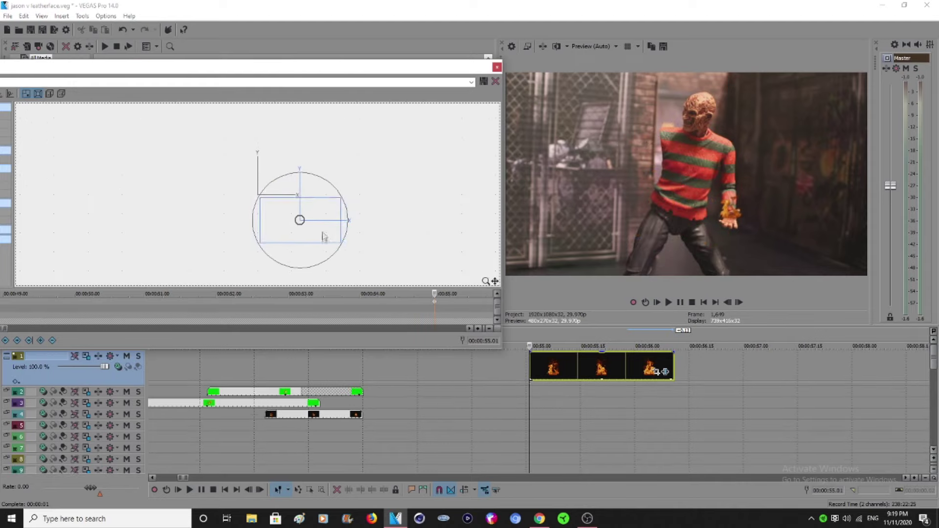
click(738, 303)
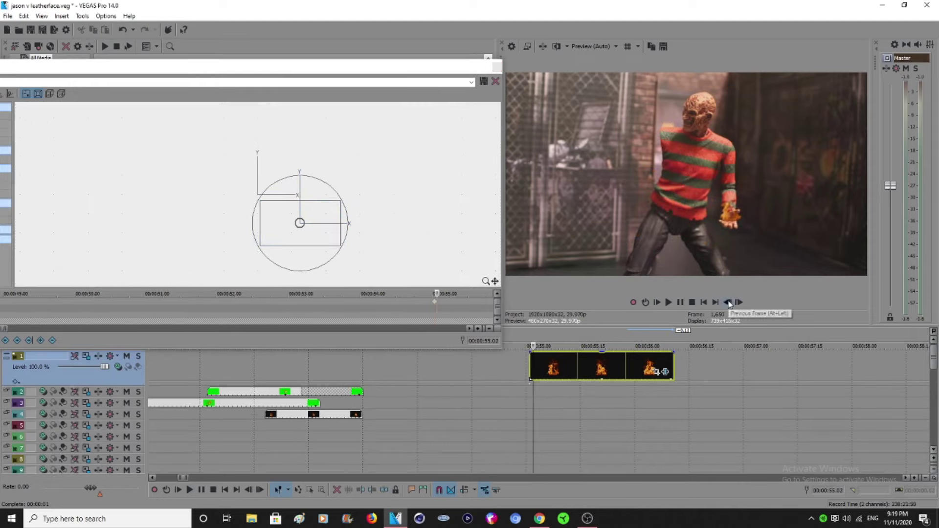
drag(465, 254, 391, 198)
Step: Keyframe the fire's position and rotation to follow the rising hand from 00:00:55.03 to 00:00:55.06
click(738, 302)
scroll(409, 195, down, 3)
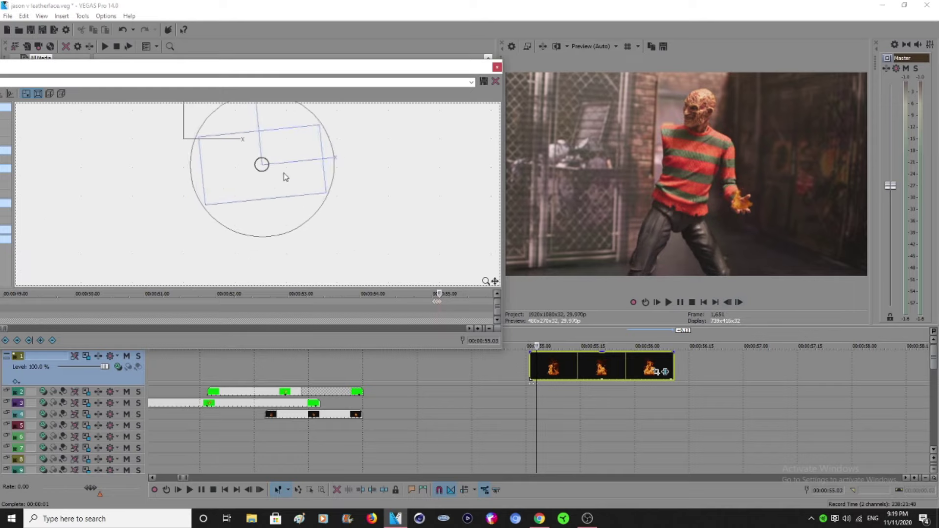
key(Right)
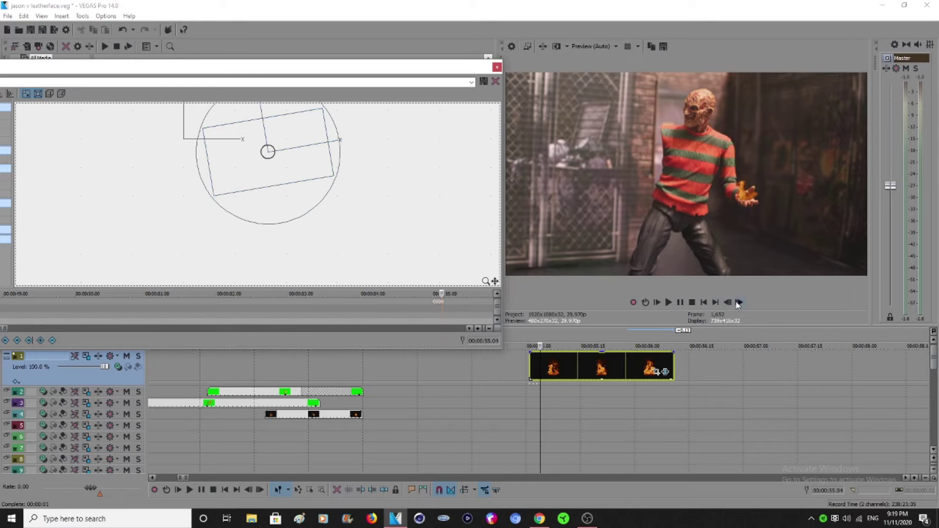
click(738, 302)
drag(297, 170, 300, 168)
click(738, 302)
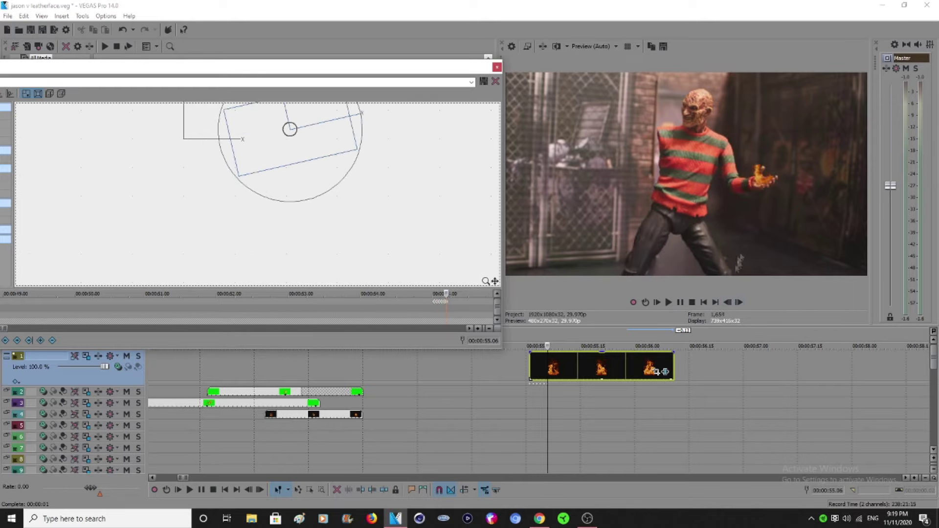
Step: Continue keyframing the fire in Track Motion to stay on the outstretching hand up to 00:00:55.13
click(738, 303)
click(739, 302)
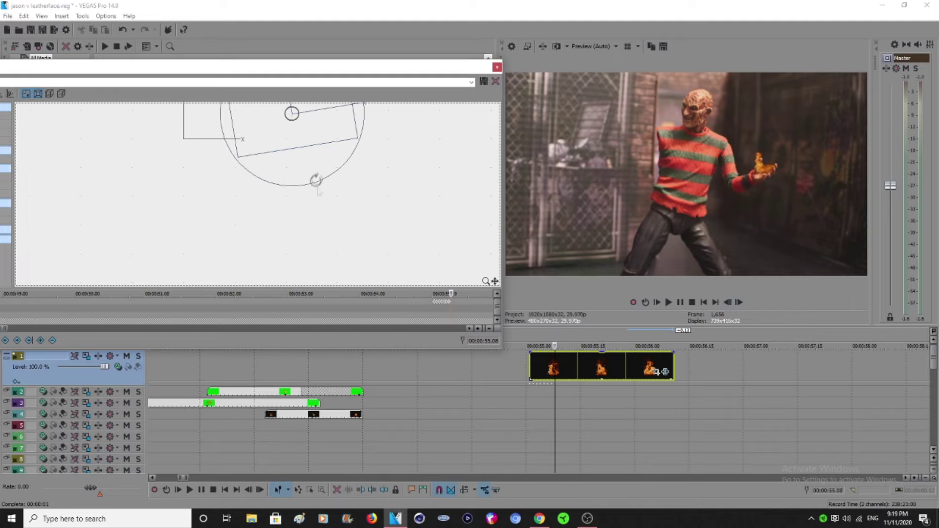
click(738, 302)
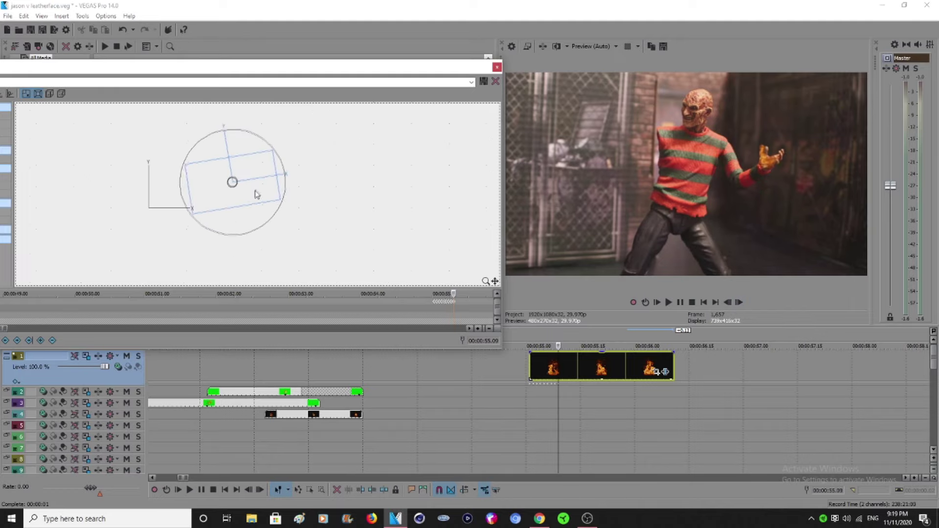
click(739, 303)
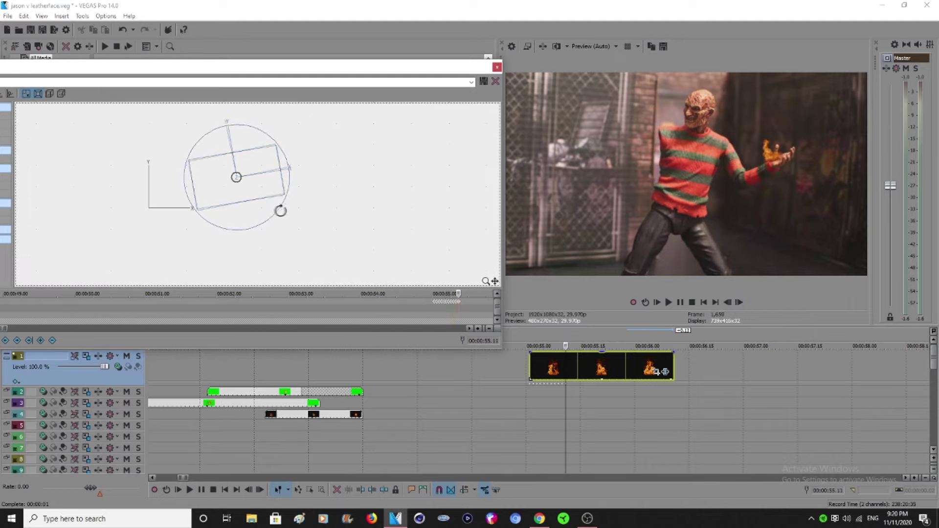
click(739, 303)
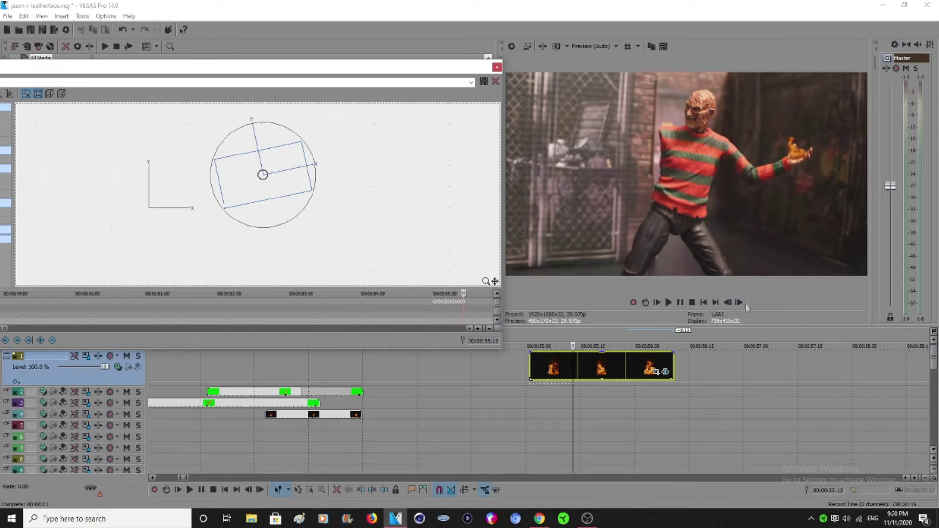
Step: Keyframe the fire along the fully extended hand and its pull-back up to 00:00:55.22
click(738, 303)
drag(294, 185, 302, 191)
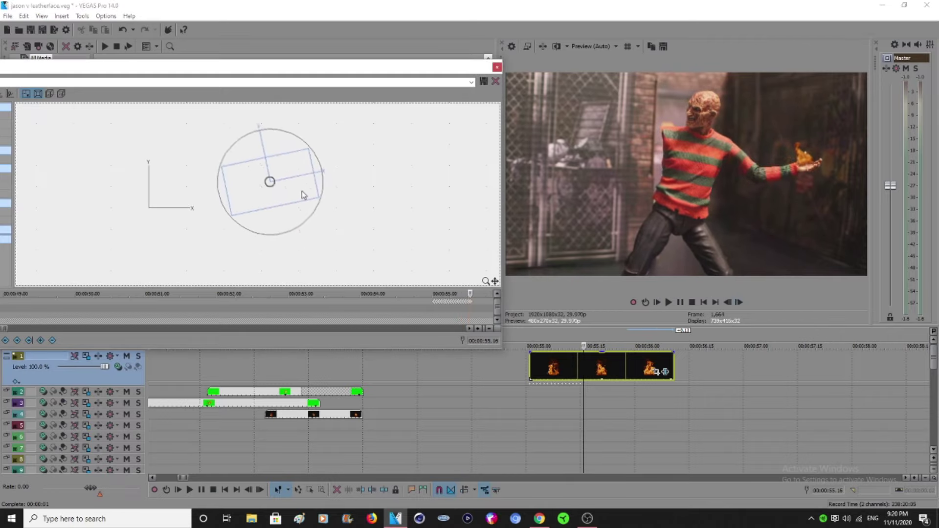
click(738, 303)
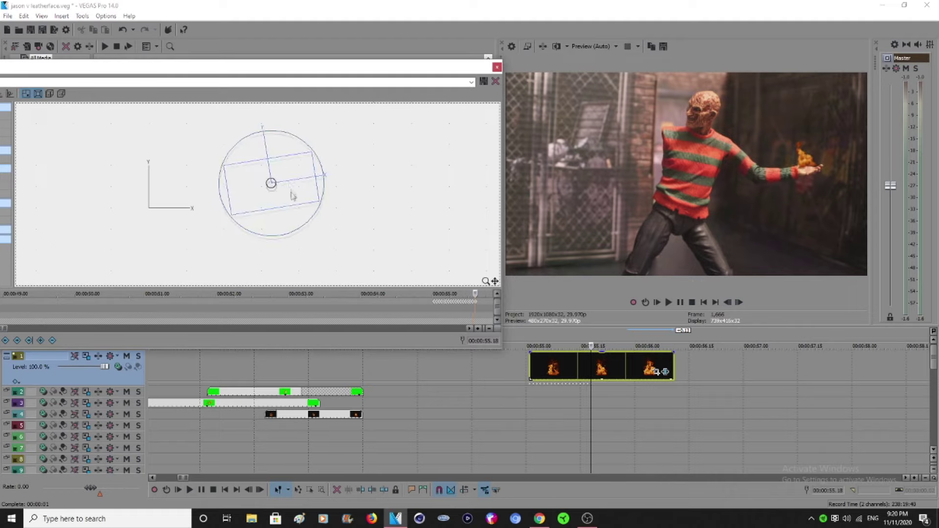
click(738, 302)
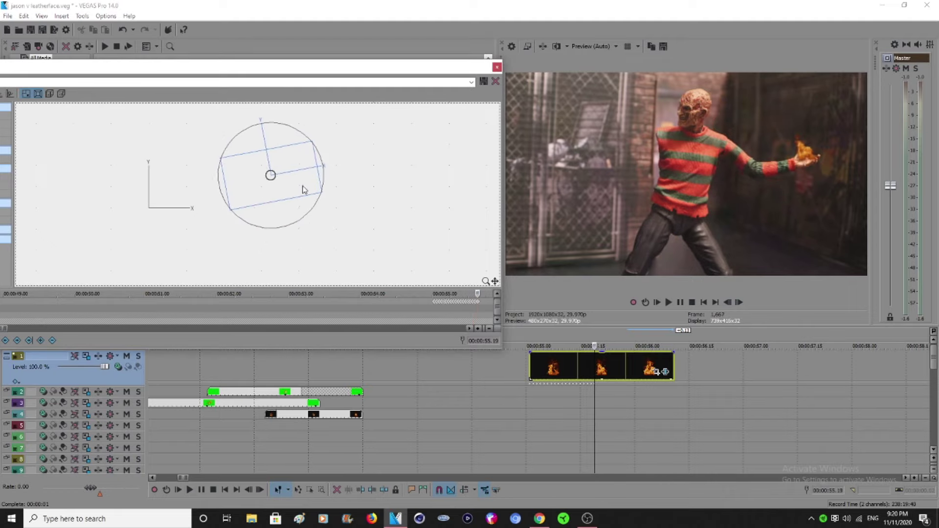
double_click(738, 302)
mouse_move(321, 195)
mouse_down()
mouse_move(335, 203)
mouse_move(310, 203)
mouse_up()
click(738, 302)
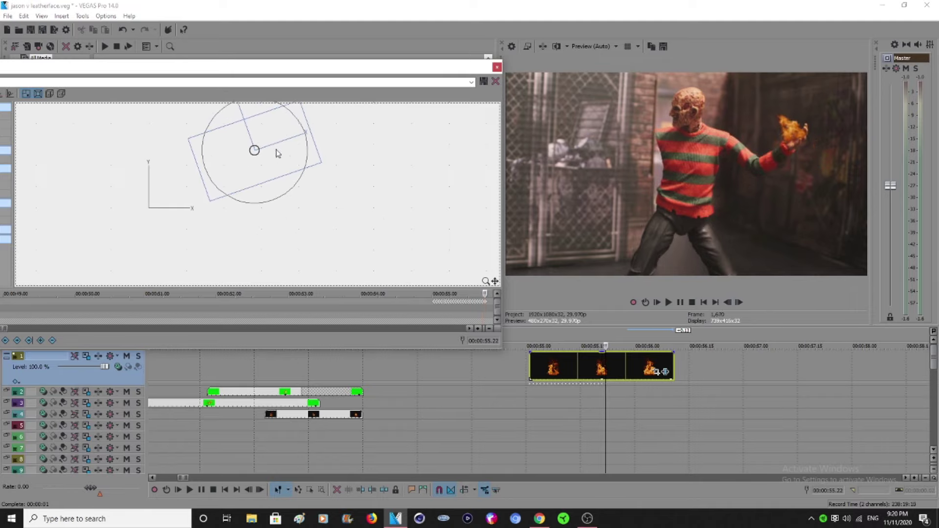
Step: Adjust the fire's position and rotation on the raised hand frame by frame up to 00:00:55.26
click(738, 303)
click(738, 302)
drag(279, 164, 273, 167)
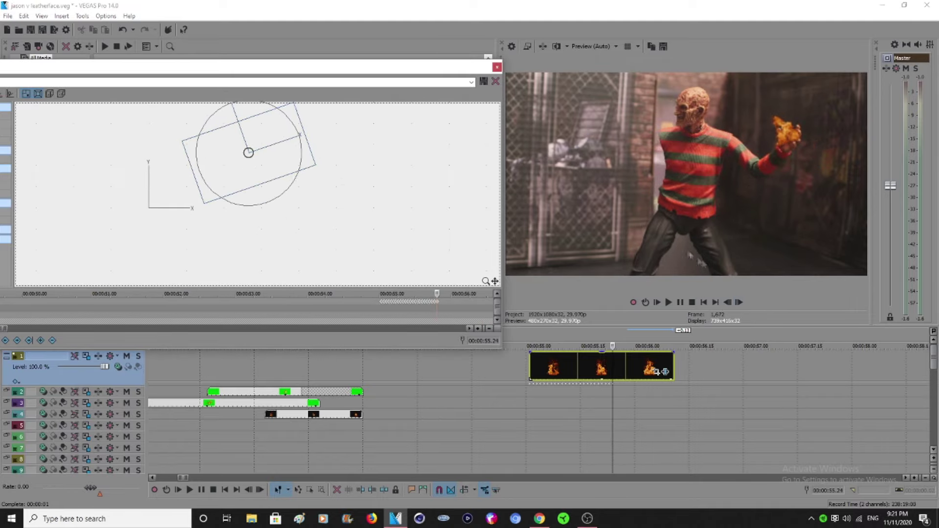
click(728, 303)
click(285, 171)
click(738, 303)
click(316, 166)
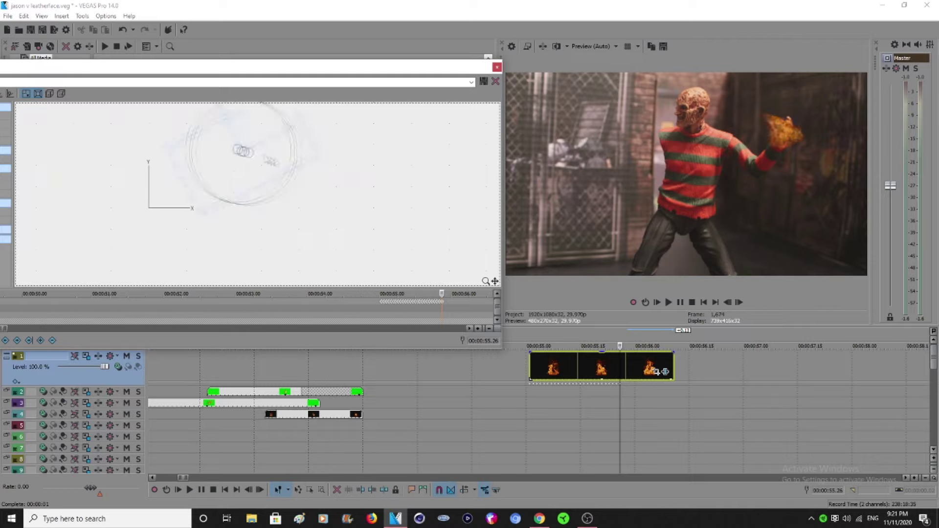
Step: Reorient the fire and move it with the hand as it swings across the body at 00:00:55.27 to 00:00:55.29
click(738, 303)
right_click(280, 156)
click(308, 225)
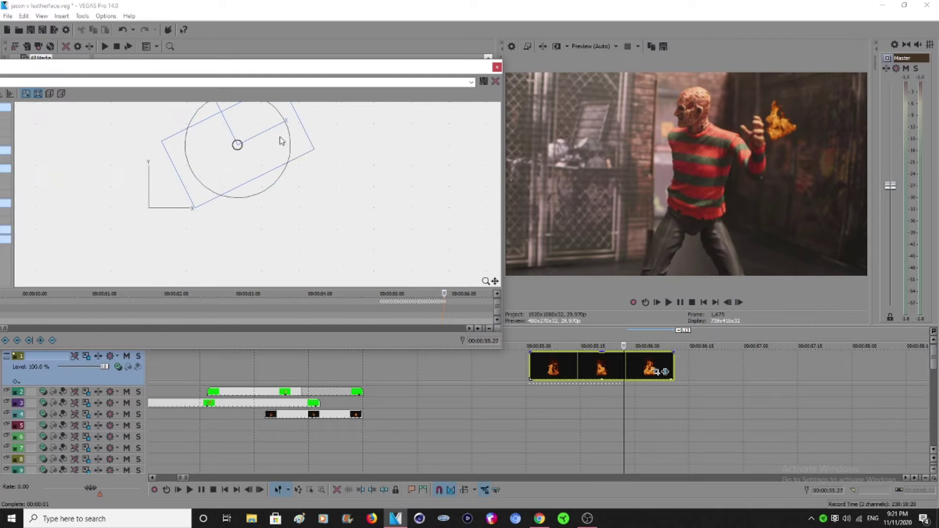
right_click(270, 162)
click(306, 241)
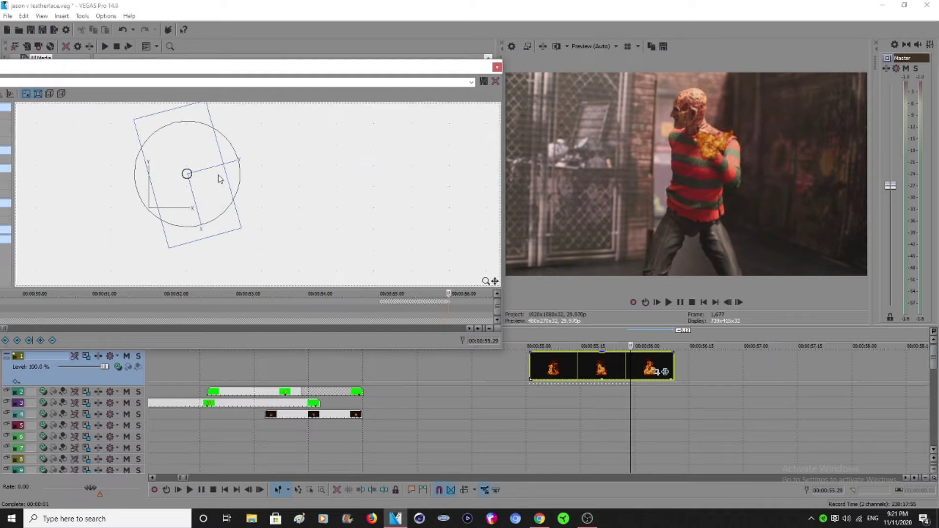
Step: Widen the fire and keyframe it over the forward-thrusting hands from 00:00:56.01 to 00:00:56.04
key(alt+Right)
key(alt+Right)
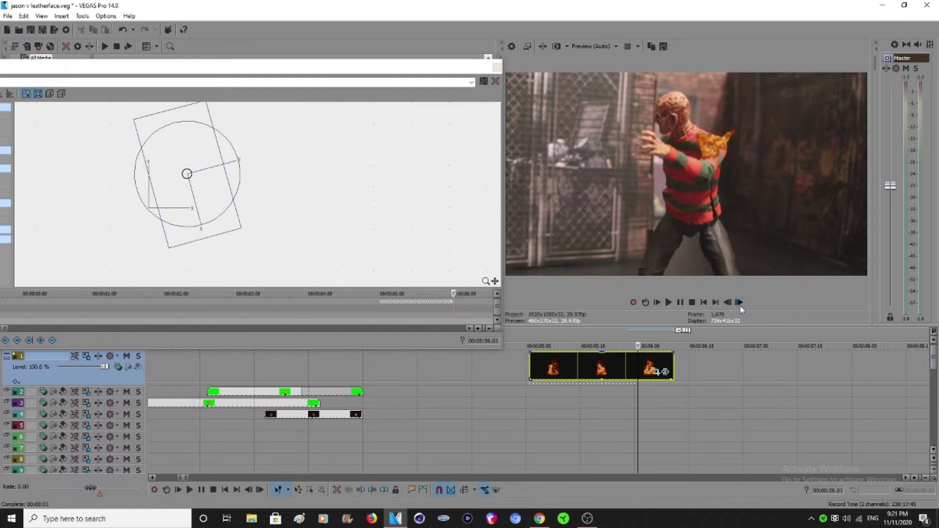
drag(290, 224, 210, 218)
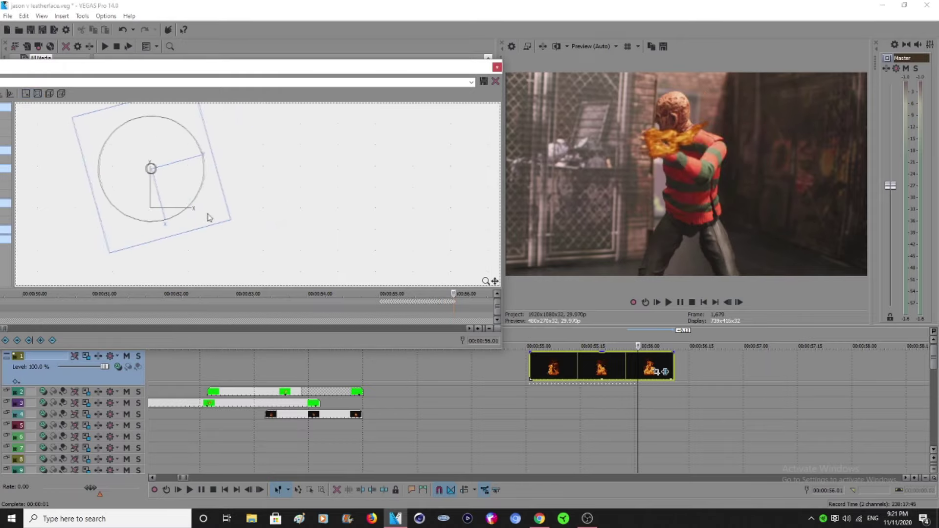
click(740, 302)
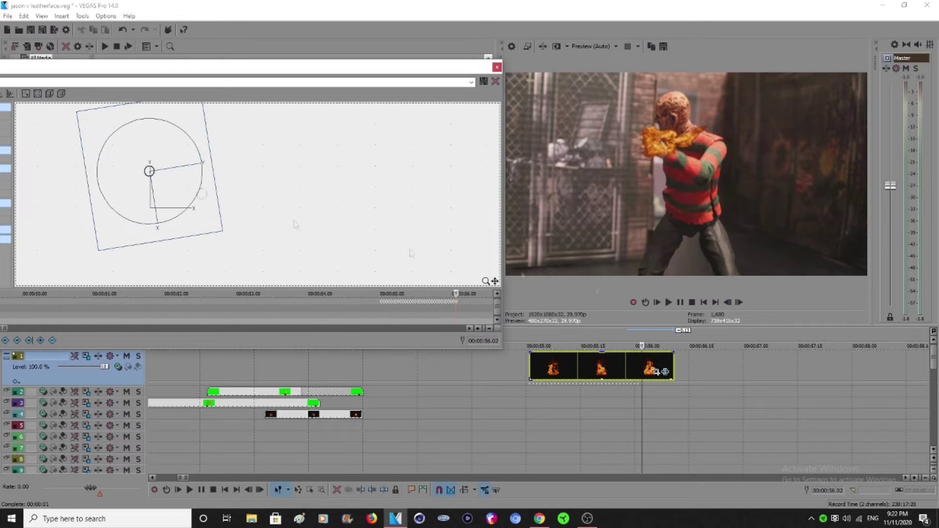
click(739, 303)
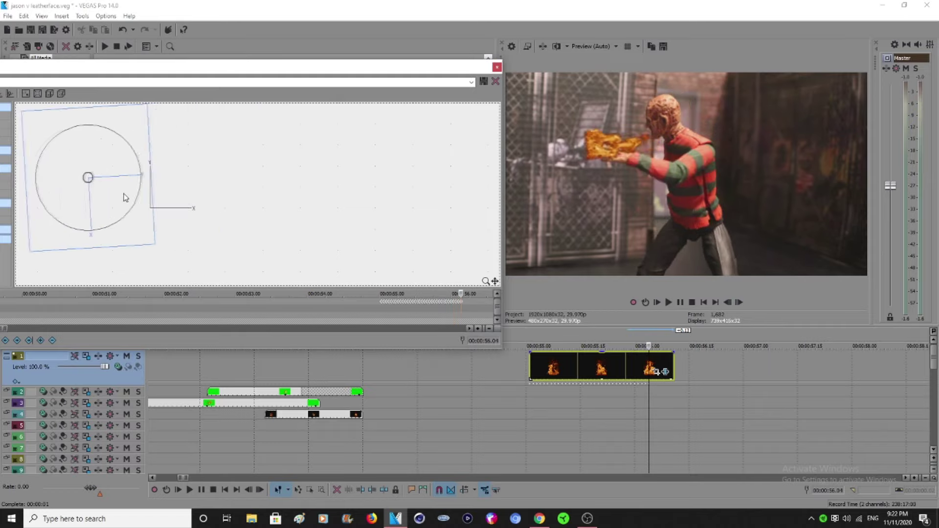
Step: Move the fire onto the outstretched fist at the wide shot, check the earlier frames and save the project
click(740, 303)
click(740, 303)
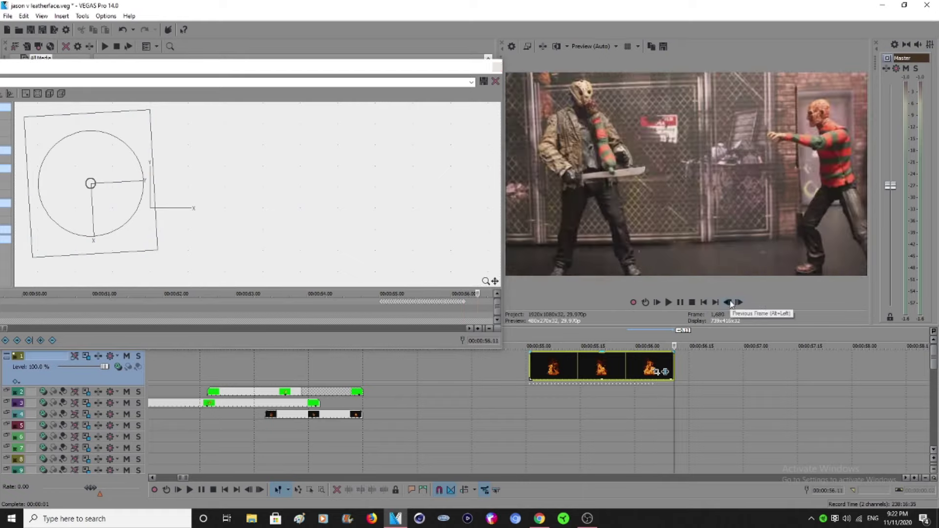
drag(261, 235, 45, 217)
click(729, 304)
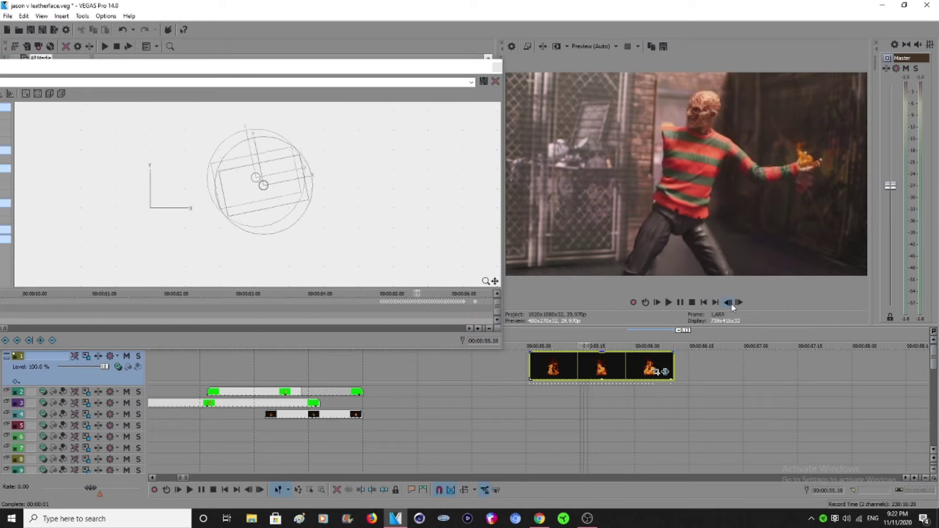
key(ctrl+s)
click(729, 304)
click(738, 303)
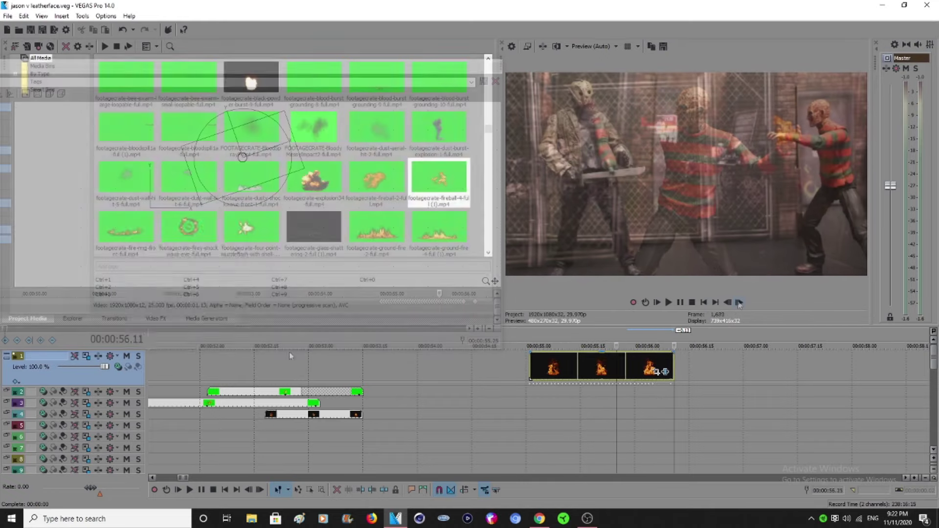
Step: Insert another video track at the top and paste the fire clip at 00:00:56.11
right_click(129, 377)
click(185, 246)
right_click(676, 366)
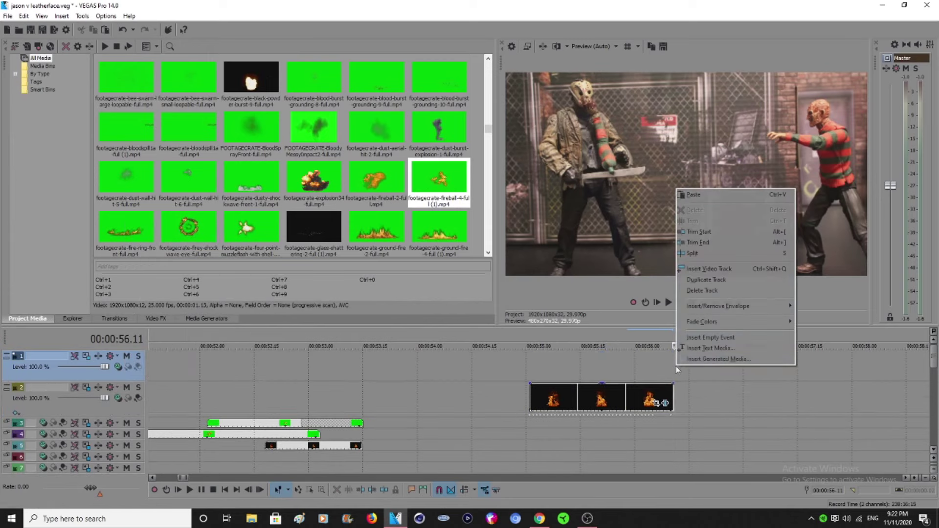
click(711, 198)
Step: Rotate, resize and position the newly pasted fire in Track Motion at its first frame in the wide shot
click(86, 356)
drag(339, 147, 323, 62)
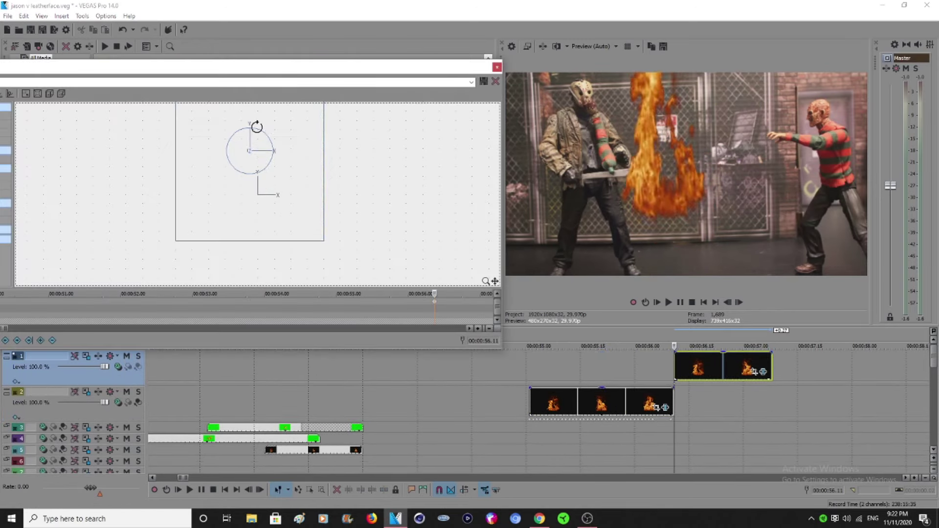
drag(253, 127, 273, 152)
drag(274, 161, 344, 193)
drag(411, 255, 322, 164)
Step: Keyframe the fire to fly from the outstretched fist toward the masked figure in the wide shot
click(738, 303)
drag(354, 198, 241, 182)
click(738, 303)
click(738, 303)
click(661, 356)
click(740, 303)
click(738, 303)
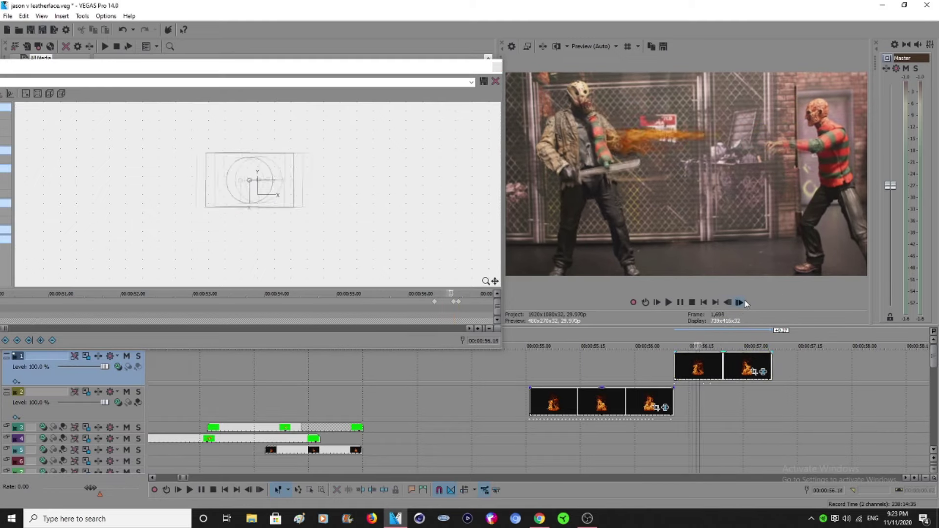
Step: Trim the flying fire clip to end at about 00:00:56.24 with a short fade-out and close Track Motion
drag(770, 355, 717, 357)
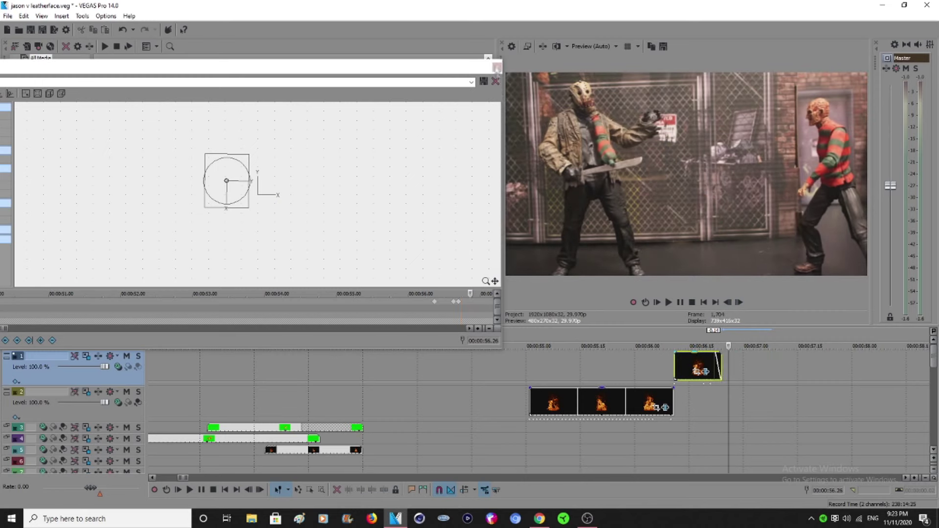
click(495, 81)
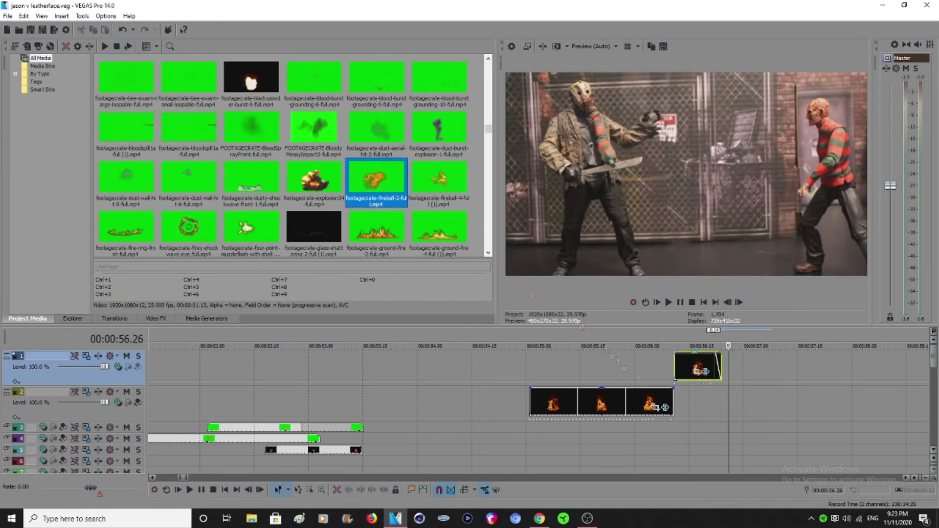
click(713, 366)
Step: Add the fireball-2 clip on a new top track, starting at 00:00:56.11
drag(377, 180, 667, 367)
click(695, 367)
drag(645, 367, 674, 367)
Step: Copy the earlier fireball clip and paste its event attributes onto the new fireball-2 clip to key out the green
right_click(248, 469)
click(301, 239)
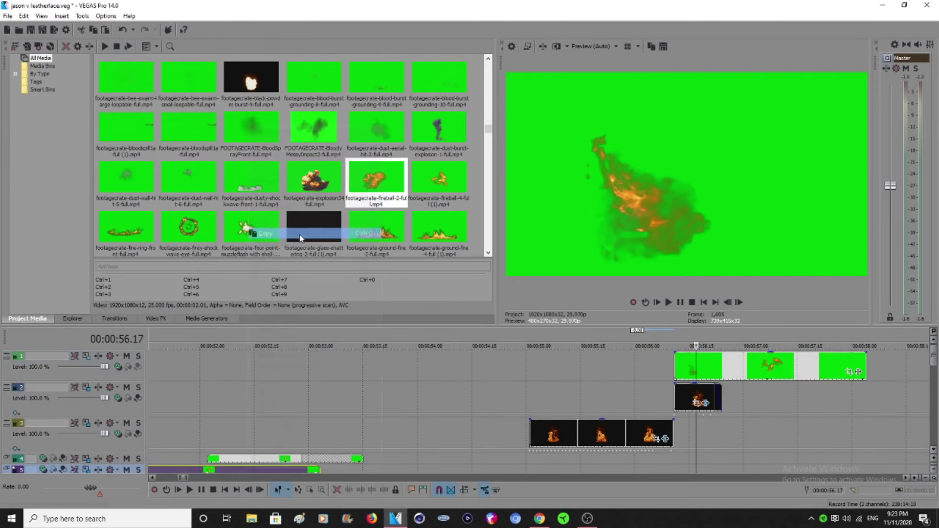
right_click(718, 372)
click(810, 147)
Step: Shrink and rotate the fireball over the masked figure's torso in Track Motion, and trim the clip to start at 00:00:56.17 with a fade-in
click(87, 356)
drag(339, 242, 266, 201)
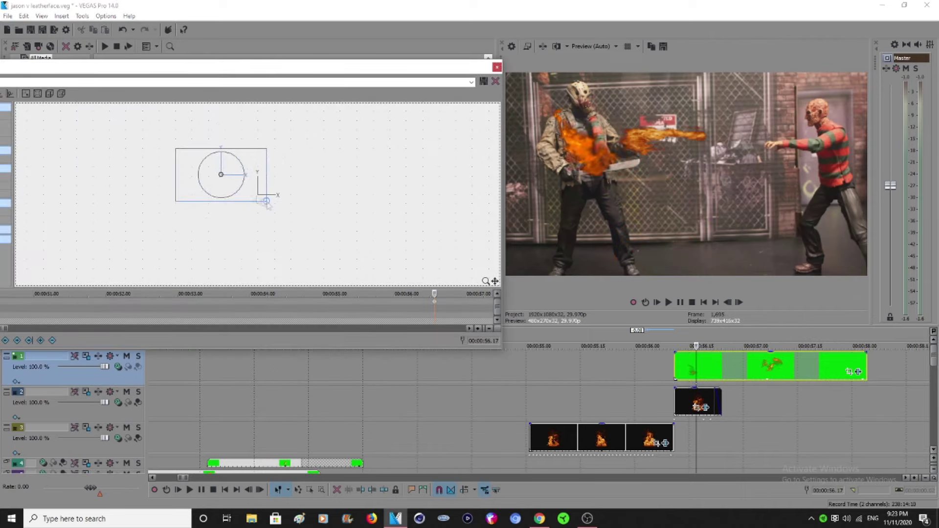
drag(675, 362, 738, 366)
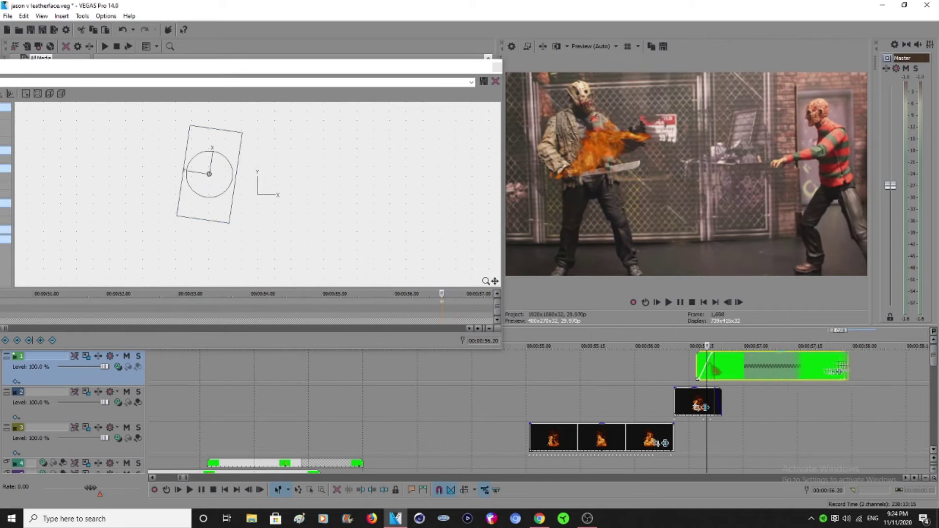
drag(846, 365, 815, 365)
click(739, 303)
click(738, 302)
click(738, 303)
click(497, 66)
Step: Save the project and play back the fireball hit from 00:00:55.01
click(530, 402)
key(ctrl+s)
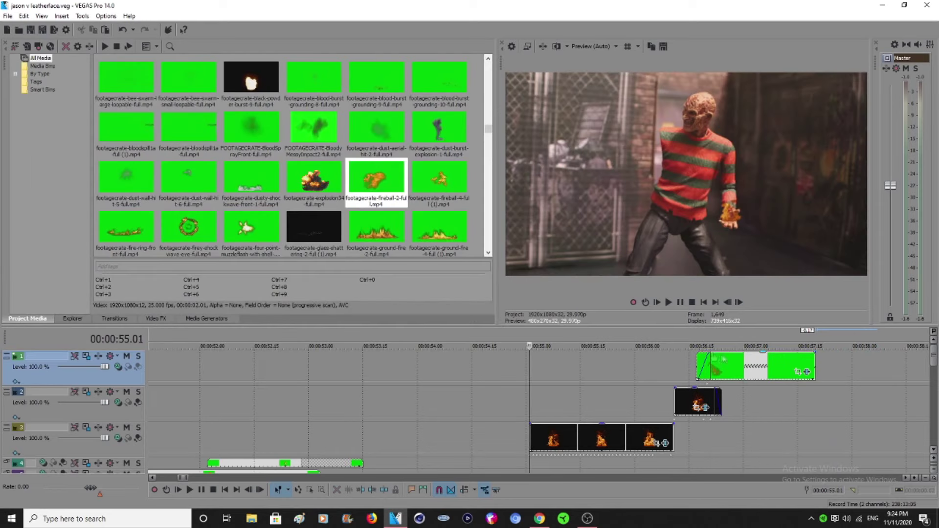
key(space)
scroll(416, 186, up, 3)
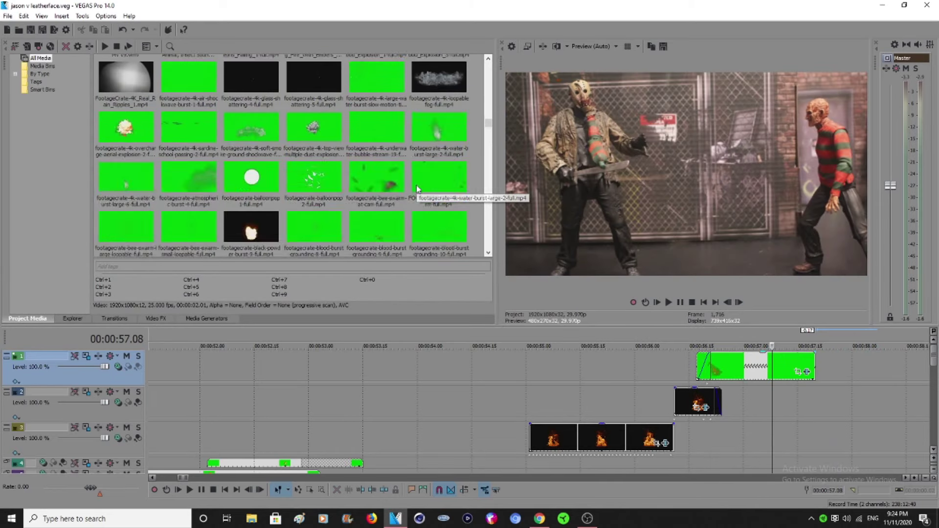
Step: Add a fire clip on a new track below the fireball, starting at 00:00:56.20, with the earlier fire clip's event attributes and a fade-in
scroll(416, 188, down, 5)
drag(123, 460, 123, 432)
drag(124, 423, 109, 391)
right_click(124, 358)
click(157, 214)
right_click(662, 411)
click(685, 100)
click(727, 367)
right_click(705, 357)
click(724, 209)
click(714, 381)
click(708, 381)
scroll(685, 382, up, 4)
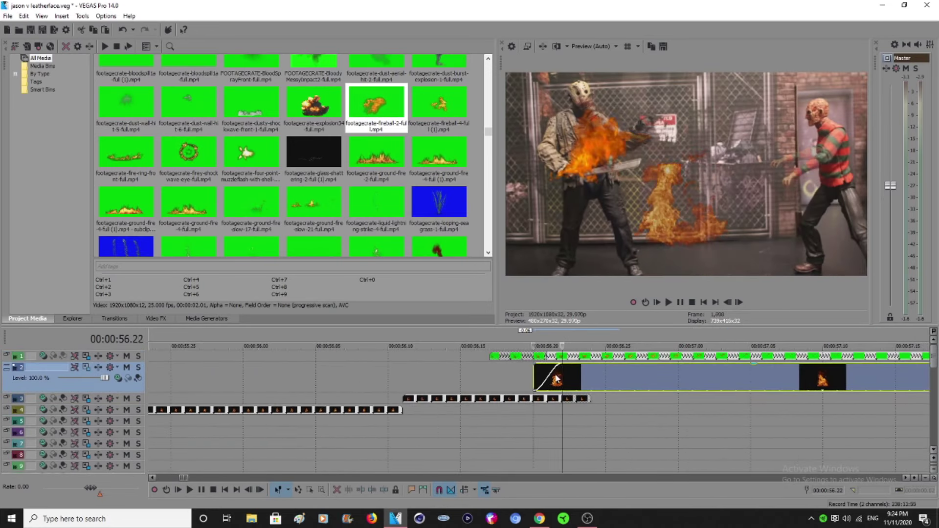
Step: Keyframe the new fire in Track Motion to engulf the masked figure's upper body between 00:00:56.20 and 00:00:56.29
click(576, 377)
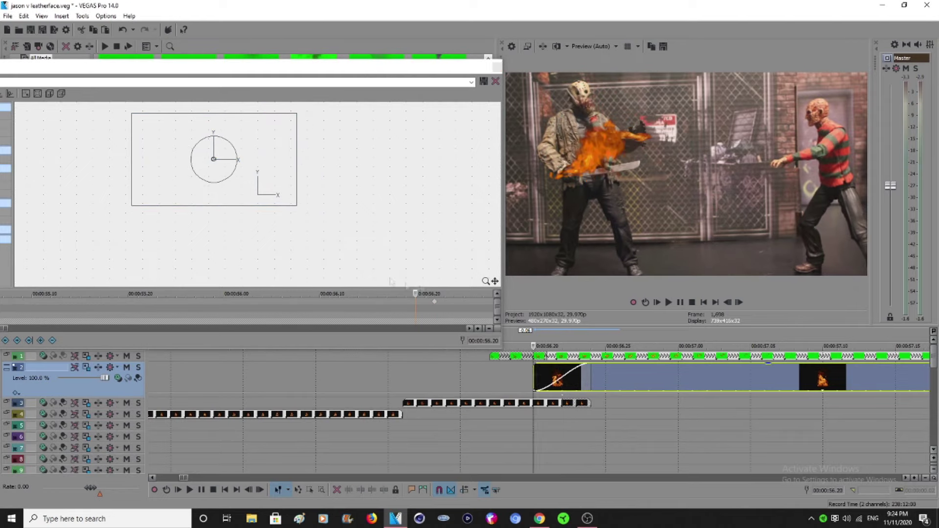
click(589, 377)
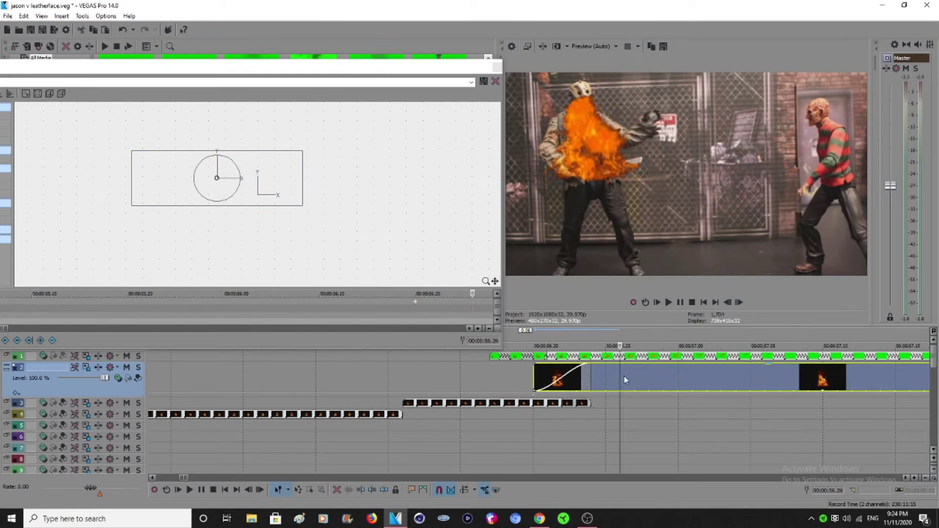
click(664, 379)
right_click(298, 159)
click(320, 167)
drag(287, 224, 254, 201)
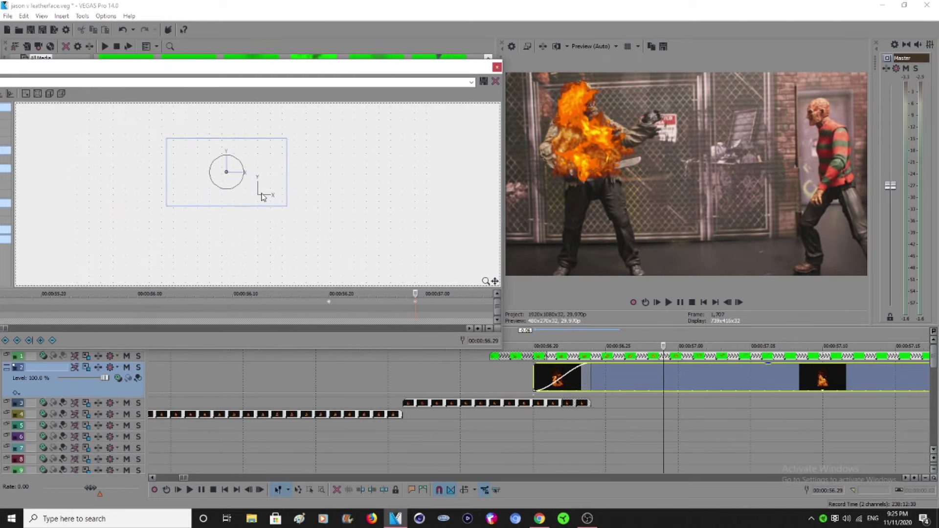
Step: Step through the rest of the wide shot and reshape the fire in Track Motion to keep it on the masked figure
click(549, 378)
click(739, 304)
scroll(672, 407, down, 3)
mouse_move(287, 138)
mouse_down()
mouse_move(283, 110)
mouse_move(277, 151)
mouse_up()
click(739, 303)
click(728, 303)
click(739, 303)
Step: Cut off the fire clip at 00:00:57.16, trim the fireball clip to the same end, and save the project
key(s)
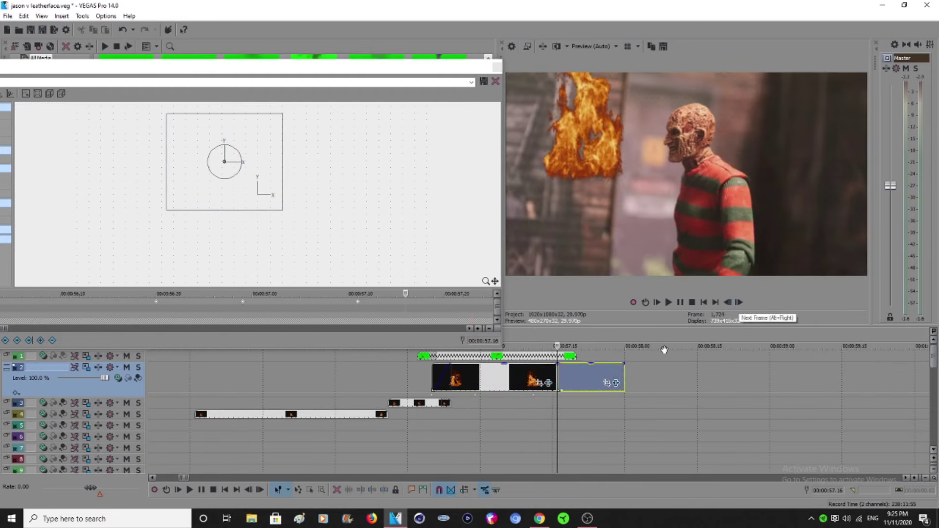
key(Delete)
drag(576, 356, 556, 356)
click(496, 67)
click(30, 31)
Step: Play back the wide shot repeatedly to check the fire burning on the masked figure
click(358, 377)
click(669, 302)
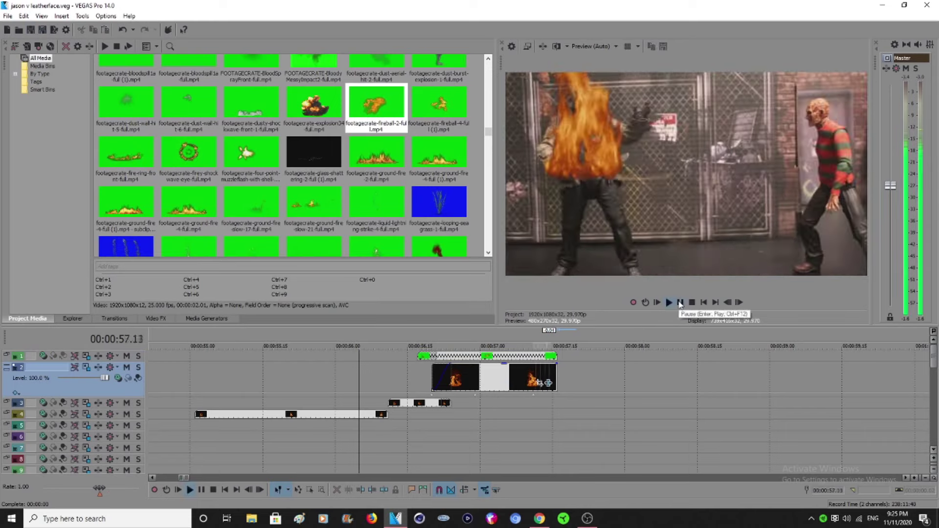
click(680, 303)
click(185, 378)
click(668, 303)
click(680, 303)
click(503, 378)
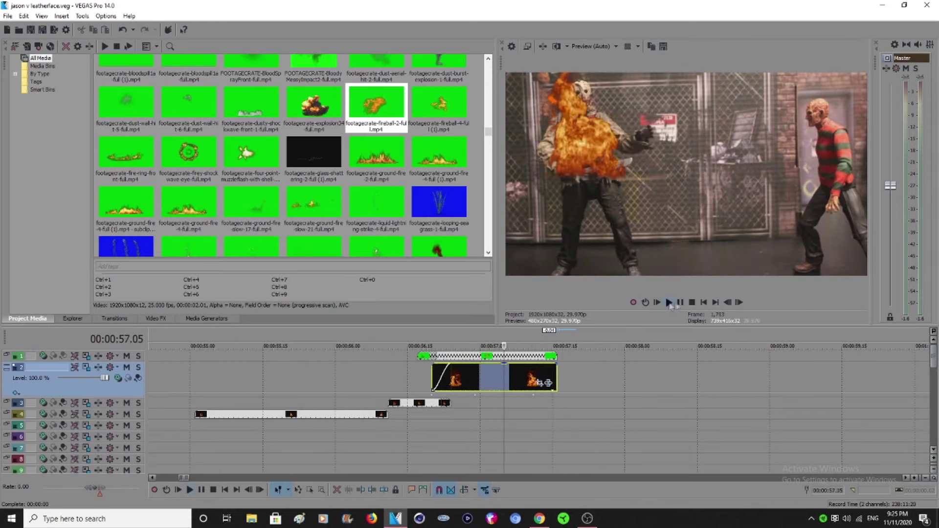
click(668, 303)
click(680, 303)
Step: Add a fire clip on a new top track for the close-up of the masked figure and open its Track Motion
click(582, 380)
click(738, 303)
click(737, 304)
click(738, 304)
drag(107, 397, 110, 361)
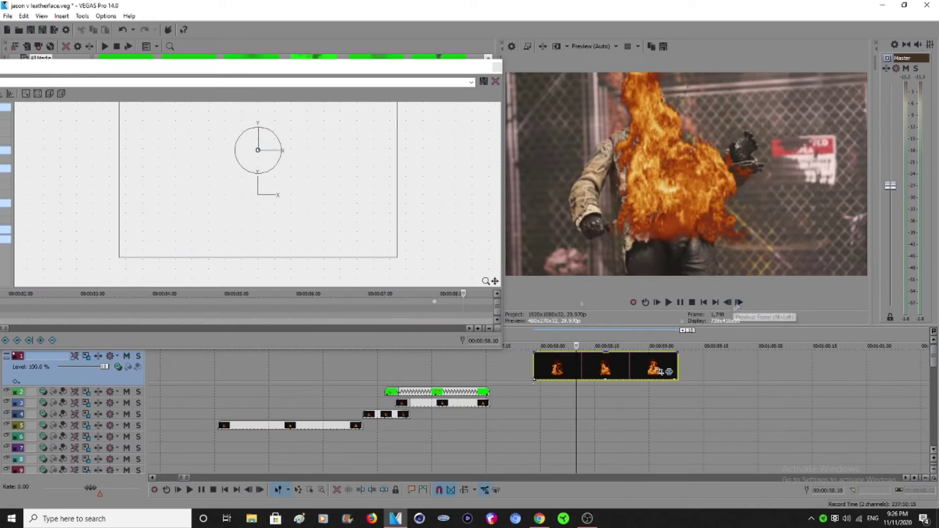
Step: Keyframe the fire's size and position in Track Motion to follow the masked figure's torso through the close-up
drag(388, 257, 352, 229)
drag(326, 195, 300, 229)
click(727, 302)
click(738, 303)
click(727, 303)
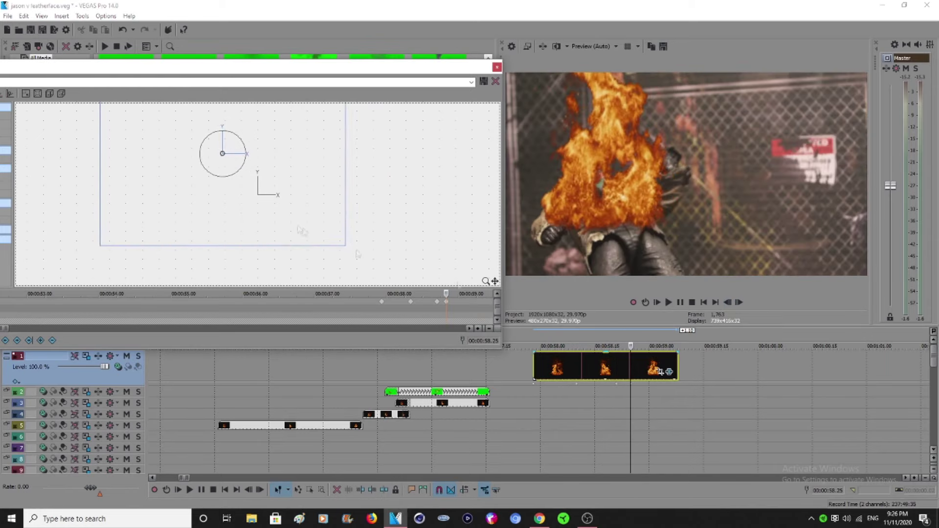
Step: Trim the close-up fire clip to the end of the shot, close Track Motion and save the project
click(739, 303)
drag(677, 367, 634, 367)
click(497, 66)
key(ctrl+s)
Step: Play back the burning shots from 00:00:56.29
click(428, 366)
click(668, 302)
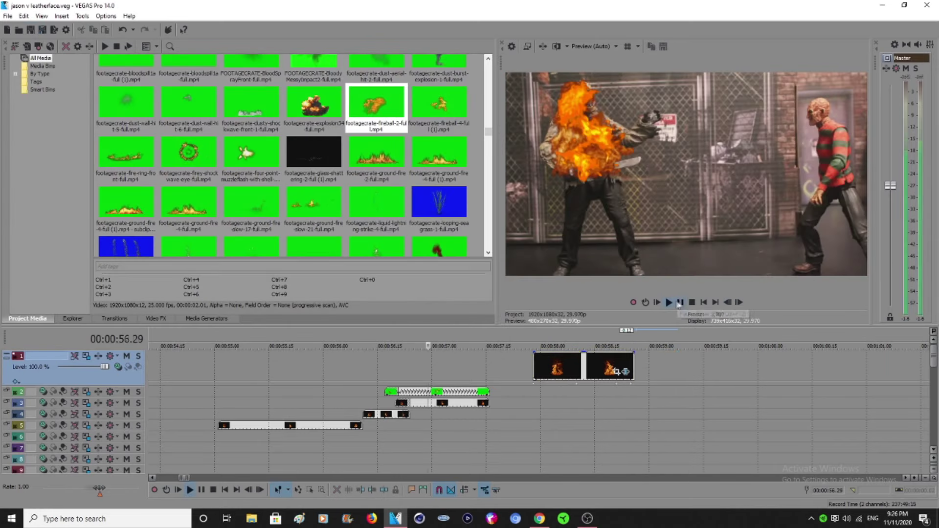
click(680, 303)
scroll(440, 391, down, 2)
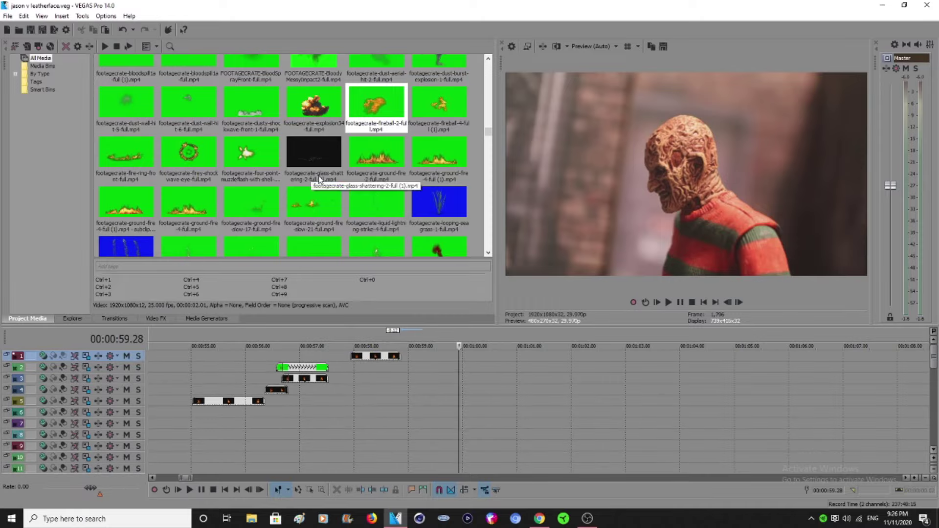
Step: Place a keyed fireball-2 clip on a new top track above the second fire attack, starting at 00:01:19.25
click(285, 207)
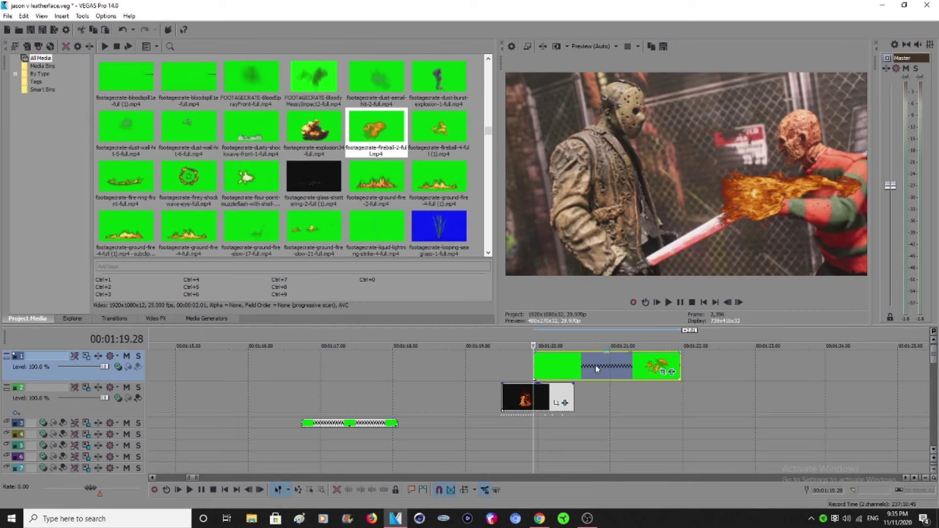
drag(594, 364, 568, 366)
scroll(569, 367, up, 1)
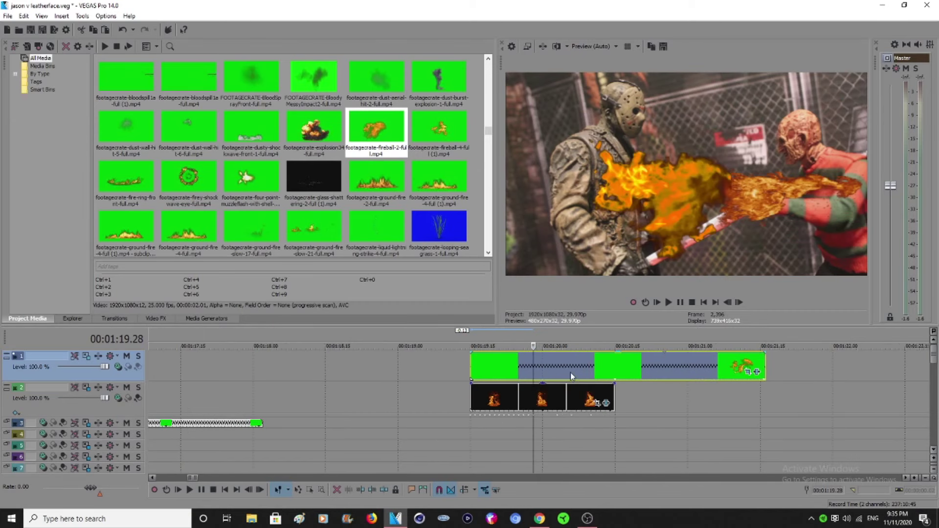
click(569, 371)
click(589, 370)
drag(549, 370, 597, 371)
Step: Turn off the mask on the new fireball clip in Event Pan/Crop
click(796, 372)
click(22, 478)
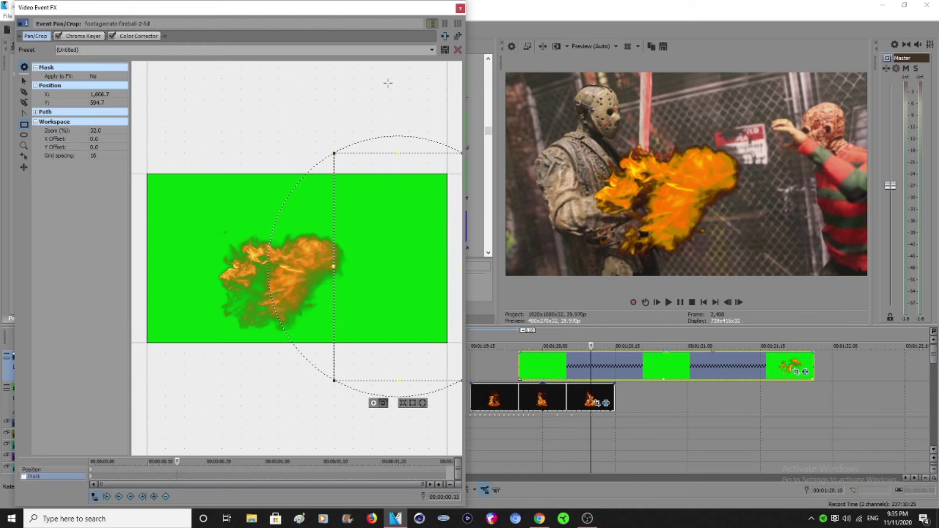
click(460, 9)
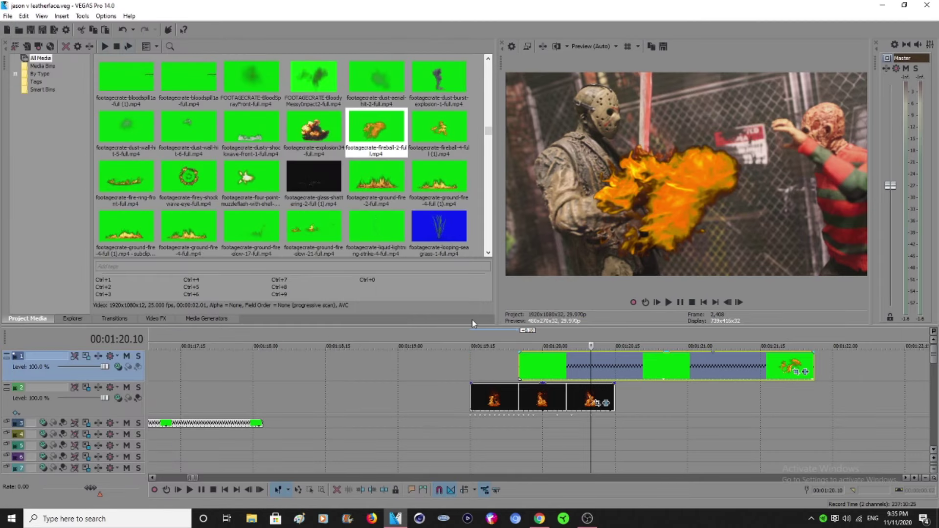
Step: Scale and rotate the fireball onto the masked figure's arm in Track Motion, and shift the clip to start at about 00:01:20.01
click(85, 356)
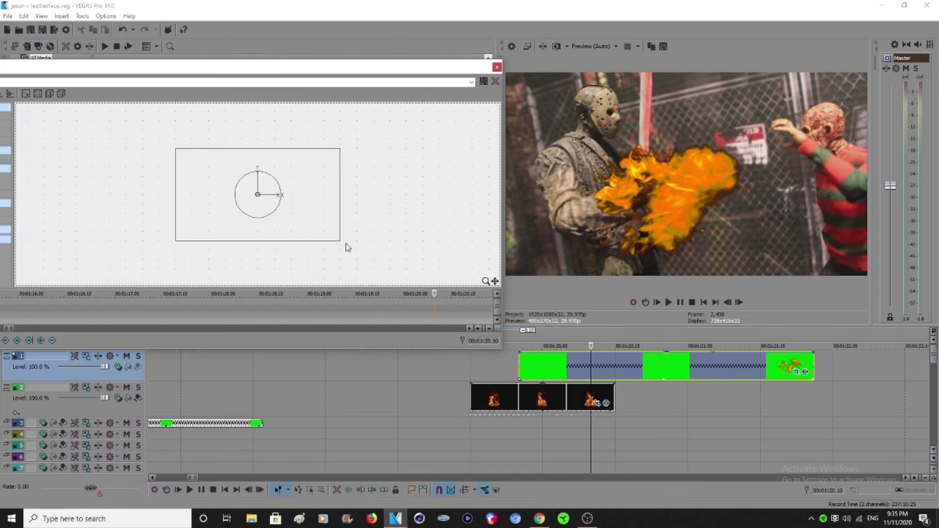
drag(339, 241, 240, 244)
click(533, 374)
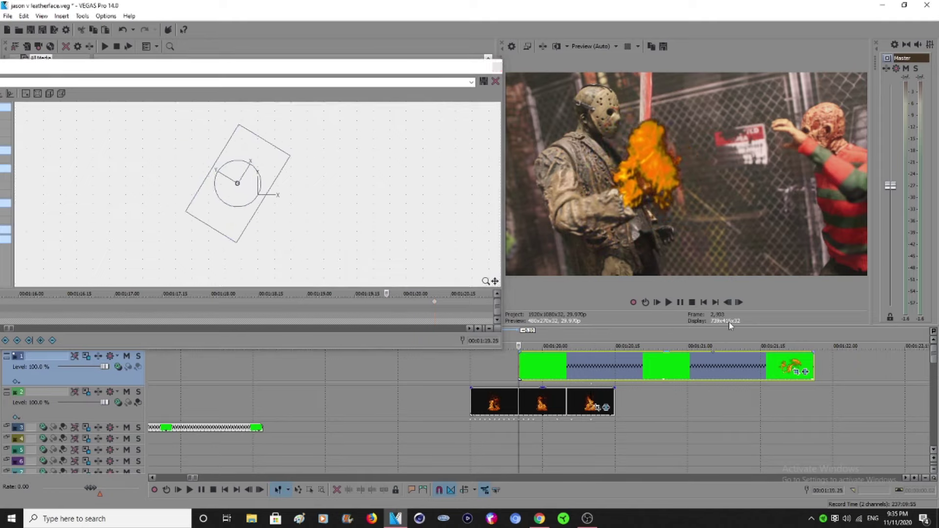
click(738, 302)
click(738, 302)
click(738, 302)
click(738, 302)
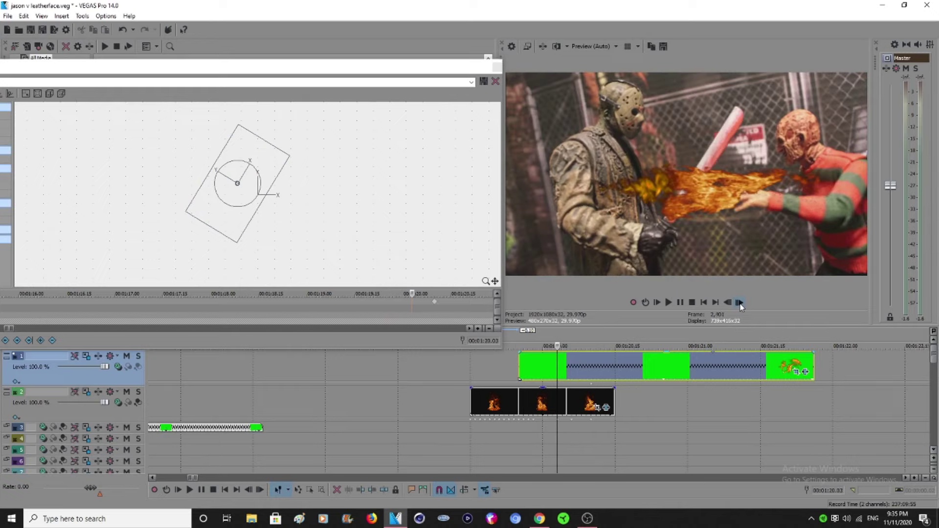
click(738, 302)
click(738, 302)
click(739, 302)
drag(558, 373, 586, 372)
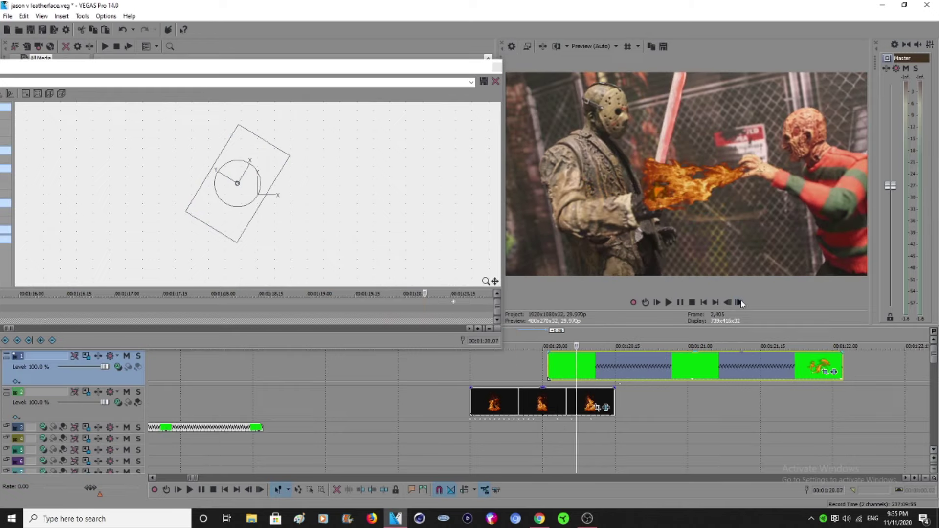
Step: Trim the fireball clip to end at 00:01:20.15 with the fire clip below and nudge the fireball upward in Track Motion
click(740, 302)
click(739, 303)
click(739, 303)
click(739, 302)
click(740, 302)
click(739, 302)
click(740, 302)
click(740, 302)
click(739, 302)
click(739, 302)
click(739, 302)
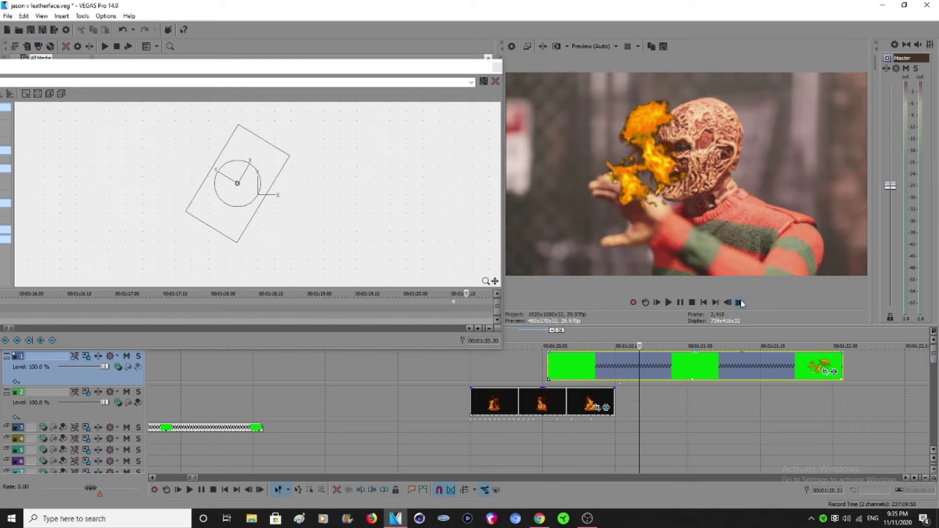
click(739, 302)
click(727, 302)
click(727, 302)
click(728, 305)
click(729, 304)
click(729, 304)
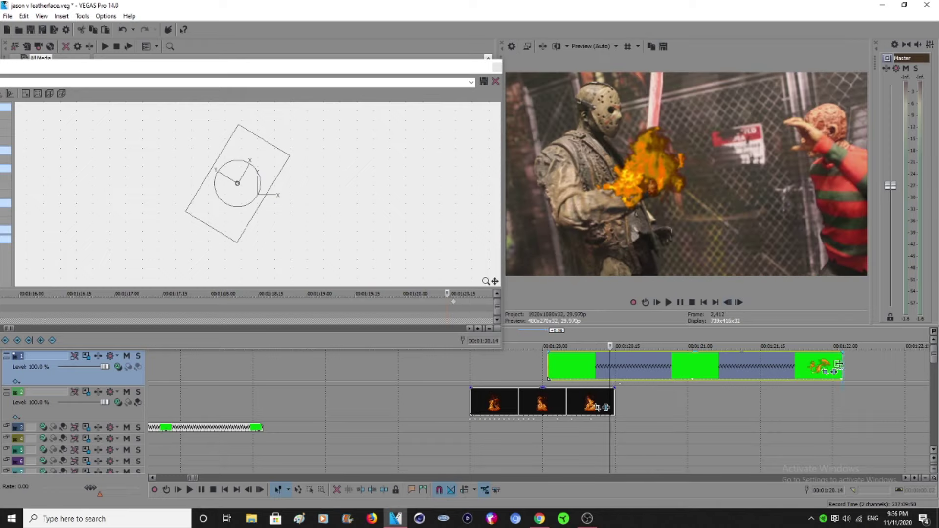
drag(842, 367, 612, 380)
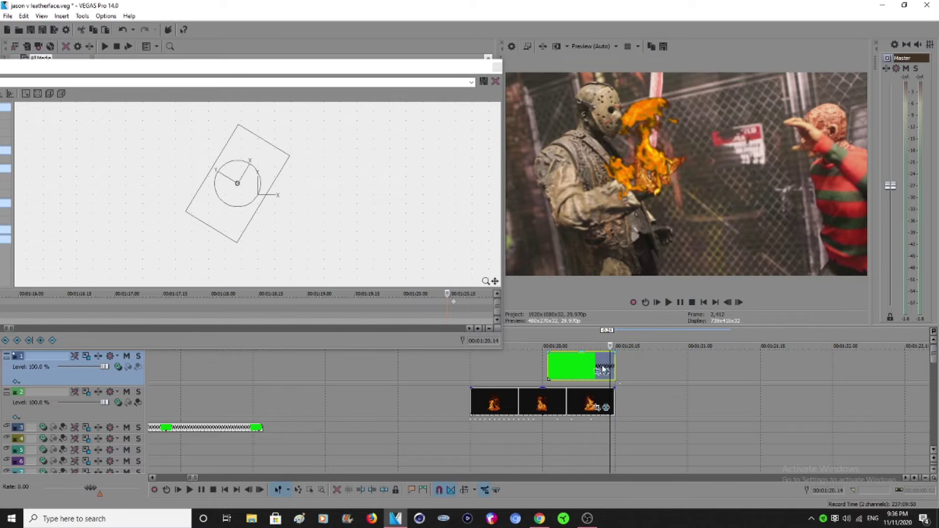
drag(241, 133, 235, 106)
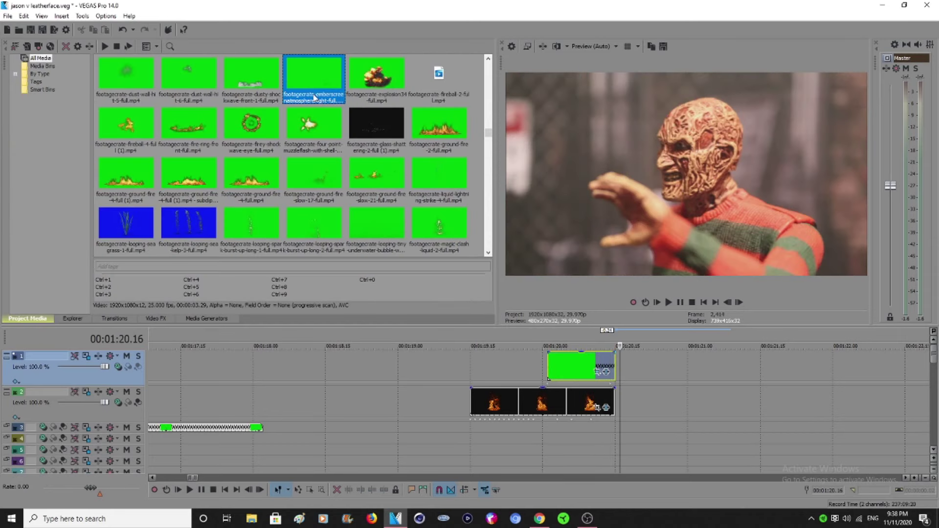
Step: Add the ember atmosphere clip on a new top track and paste event attributes onto it to key out the green
drag(583, 346, 638, 372)
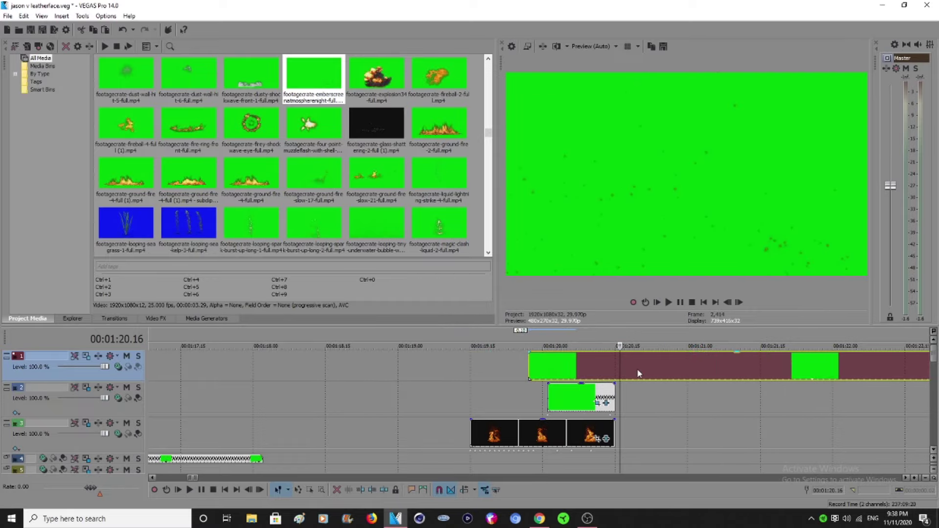
right_click(637, 372)
click(668, 144)
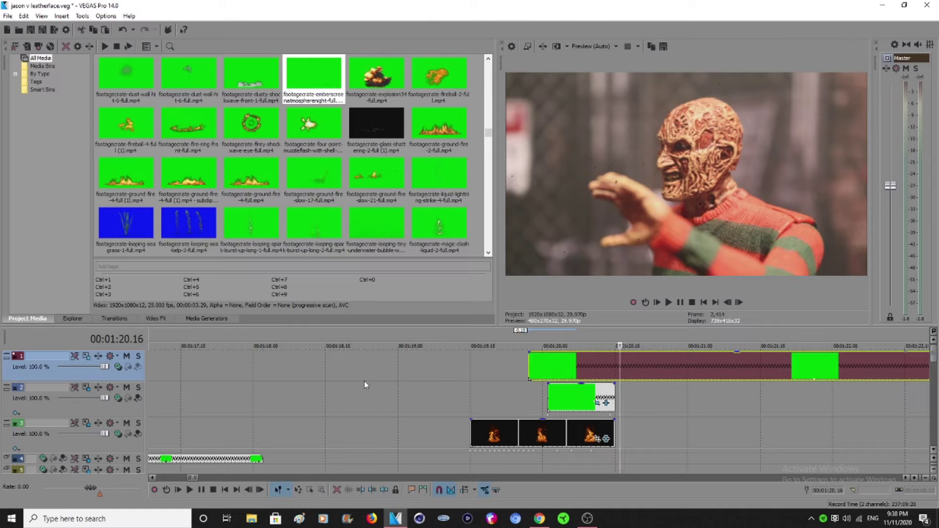
Step: Cut off the ember clip at 00:01:20.22 and move the remaining piece to start at 00:01:20.15
click(648, 369)
scroll(647, 369, down, 1)
key(s)
key(Delete)
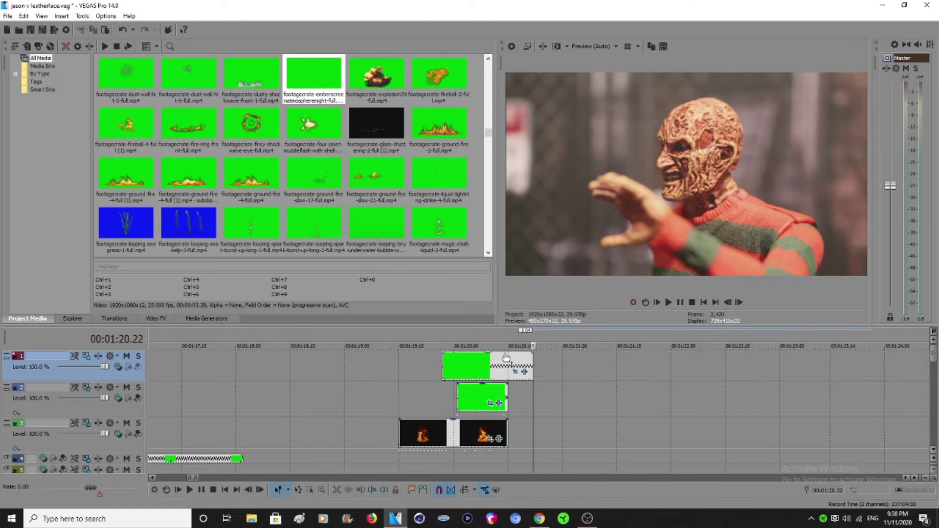
drag(506, 358, 515, 374)
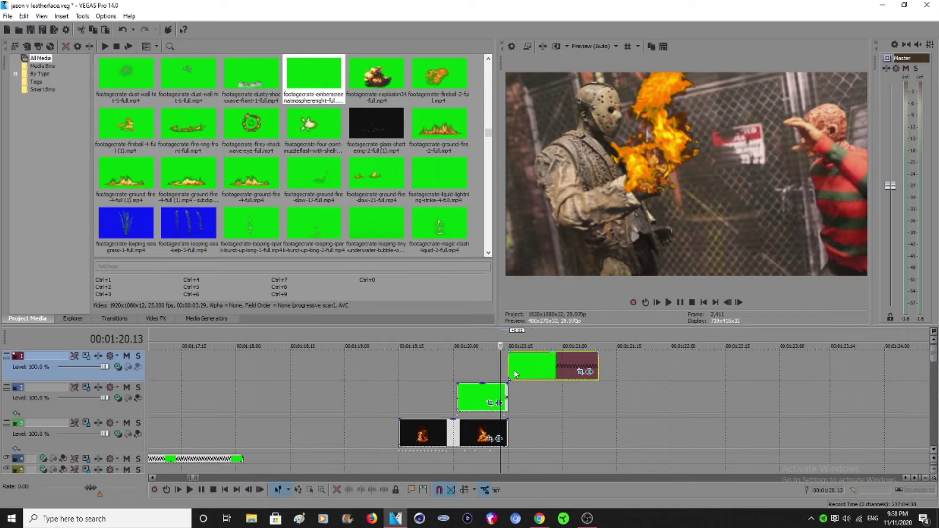
click(509, 368)
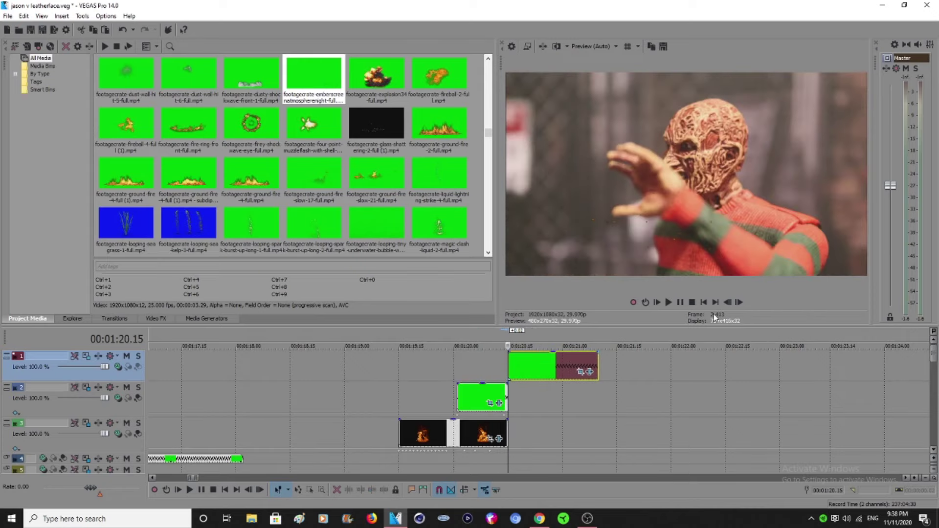
Step: Play back the embers and extend the ember clip to about 00:01:21.16, the end of the close-up
key(space)
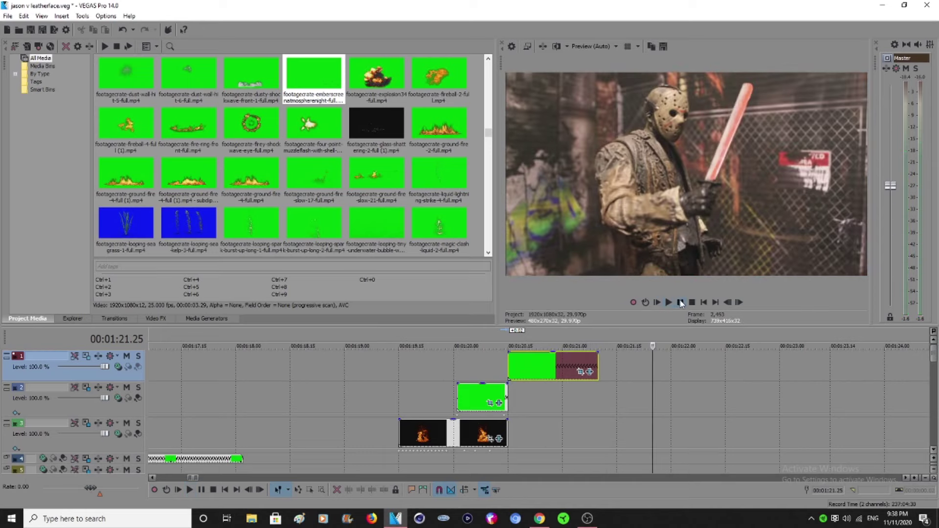
click(726, 303)
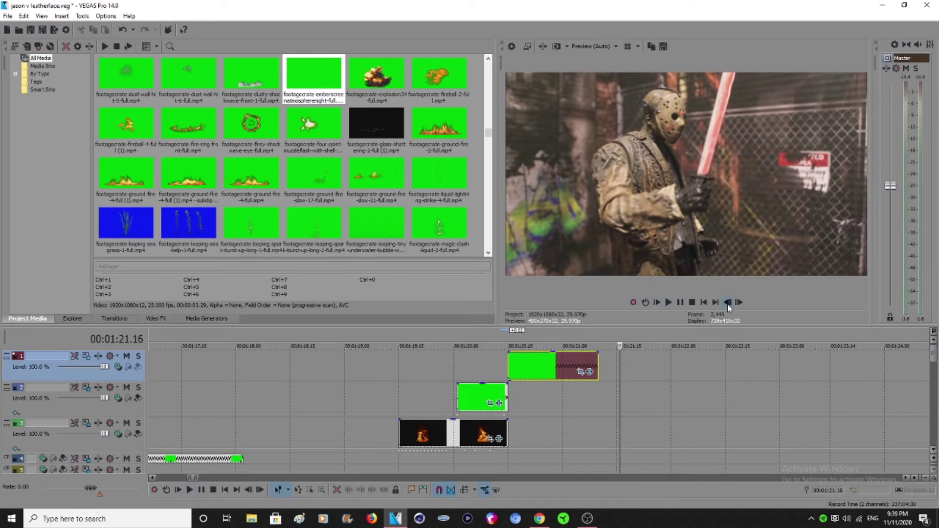
click(739, 302)
mouse_move(597, 361)
mouse_down()
mouse_move(576, 364)
mouse_move(615, 365)
mouse_up()
click(604, 373)
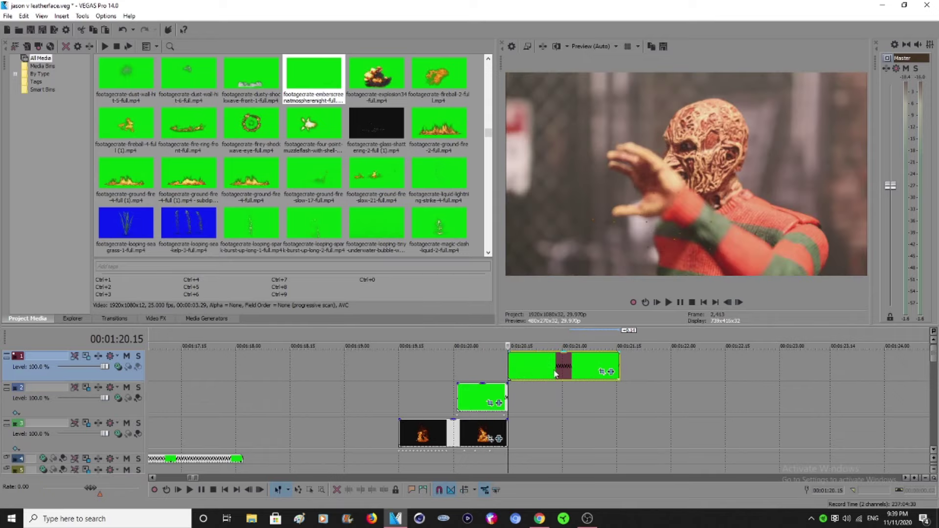
Step: Turn off the mask carried over onto the ember clip and adjust the ember track's frame in Track Motion
click(603, 372)
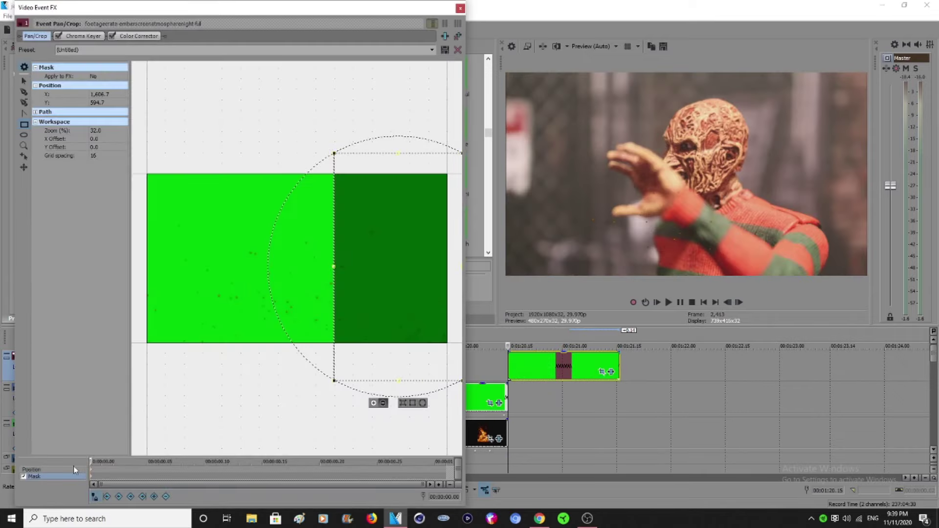
click(24, 475)
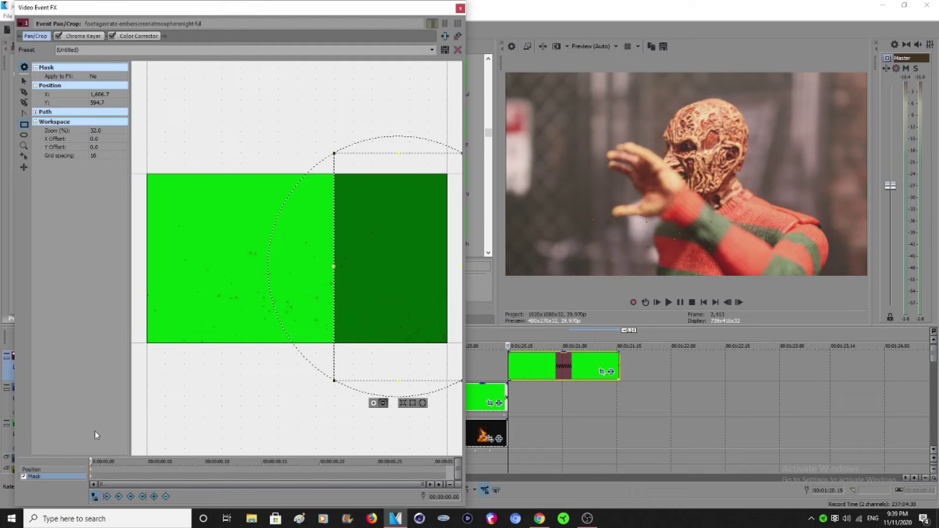
click(460, 9)
click(86, 356)
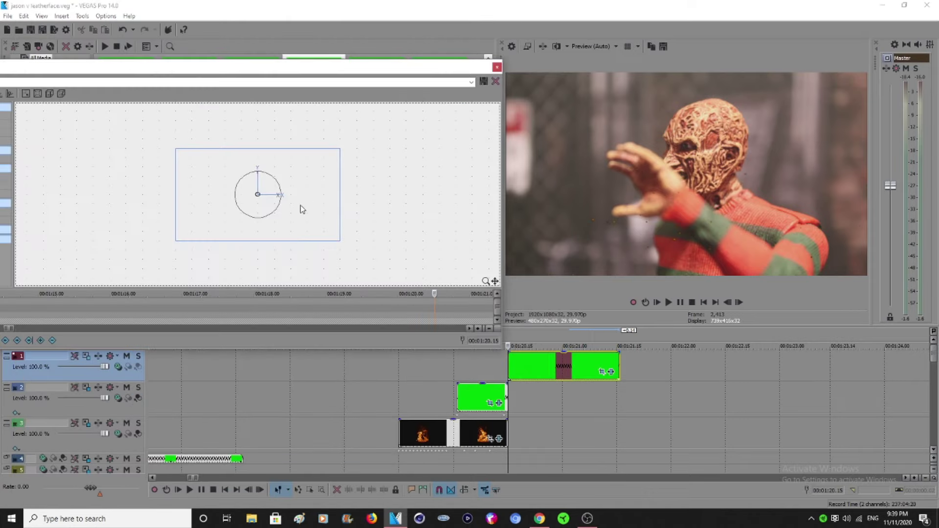
right_click(313, 202)
click(355, 273)
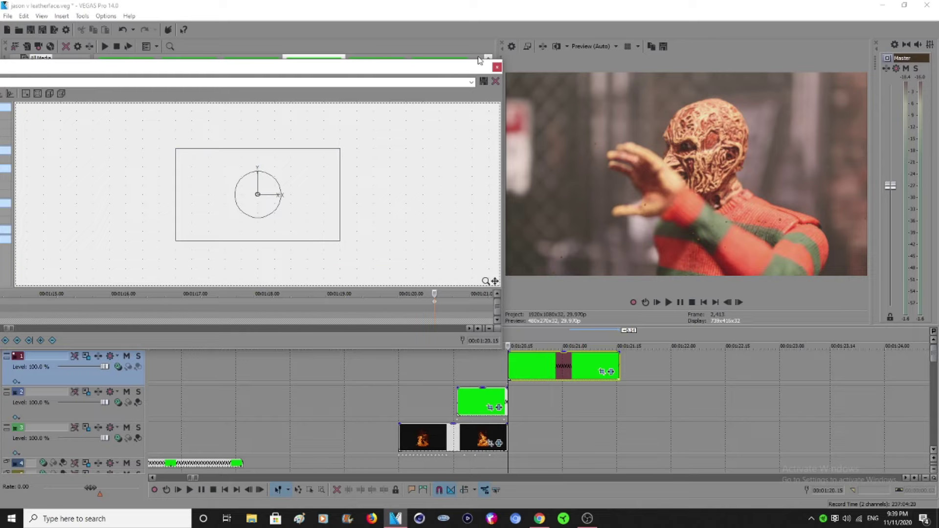
click(496, 67)
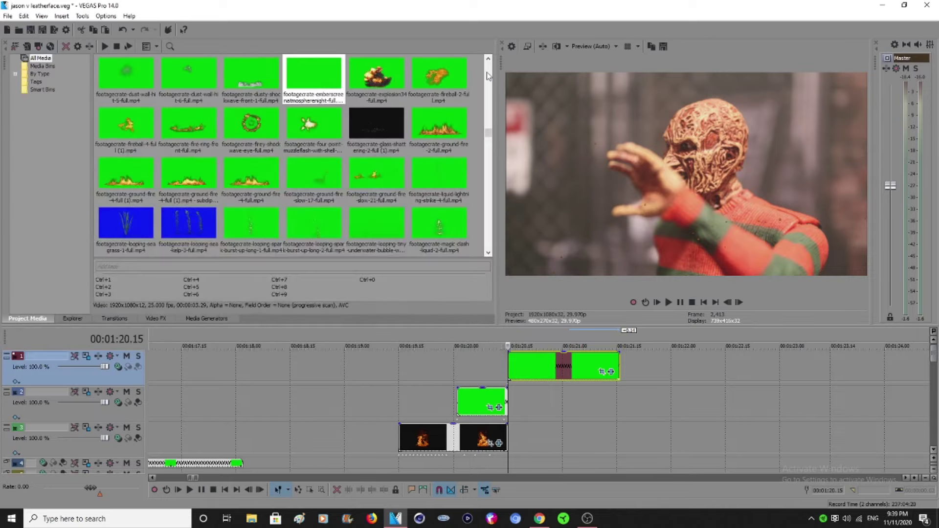
Step: Lower the Chroma Keyer's high threshold on the ember clip so the embers stand out more
click(611, 372)
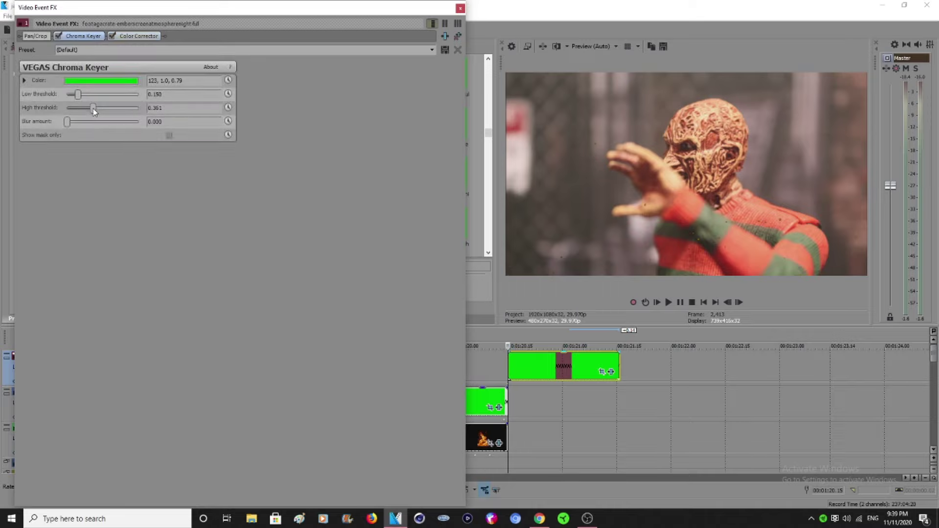
mouse_move(93, 108)
mouse_down()
mouse_move(67, 97)
mouse_move(84, 111)
mouse_up()
click(458, 9)
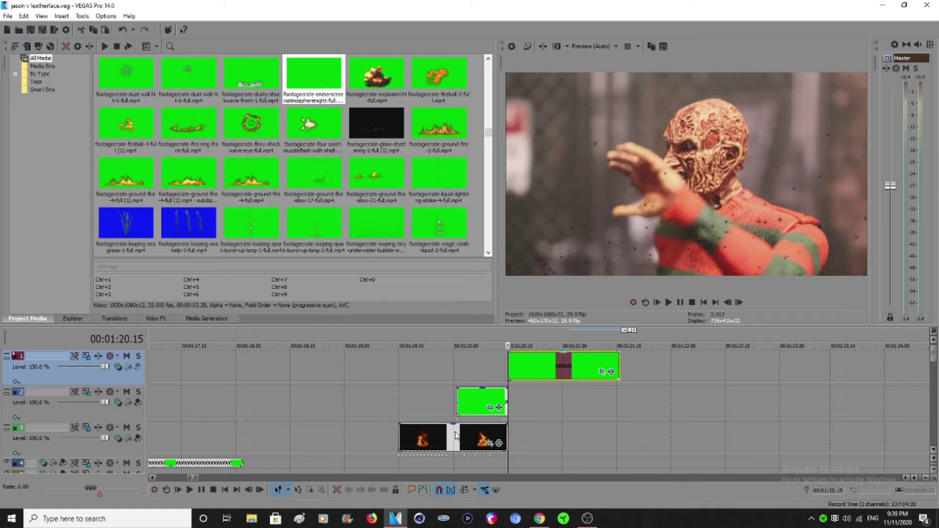
Step: Play back the hand-fire, fireball and ember shots to check the effects together
click(436, 368)
click(679, 302)
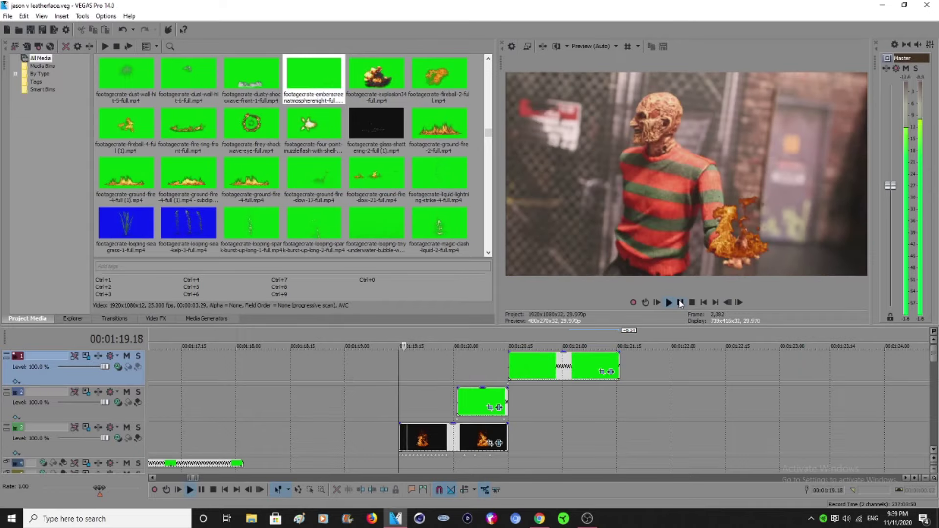
click(679, 302)
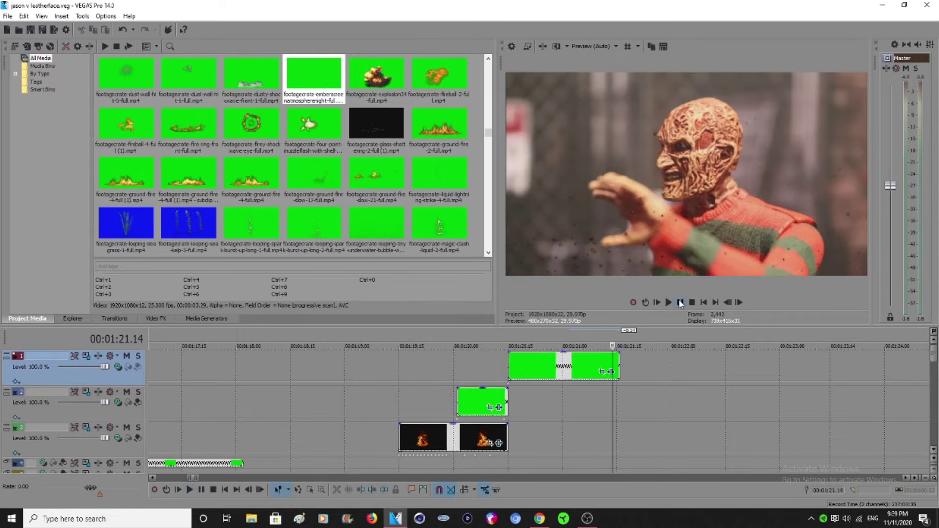
click(679, 302)
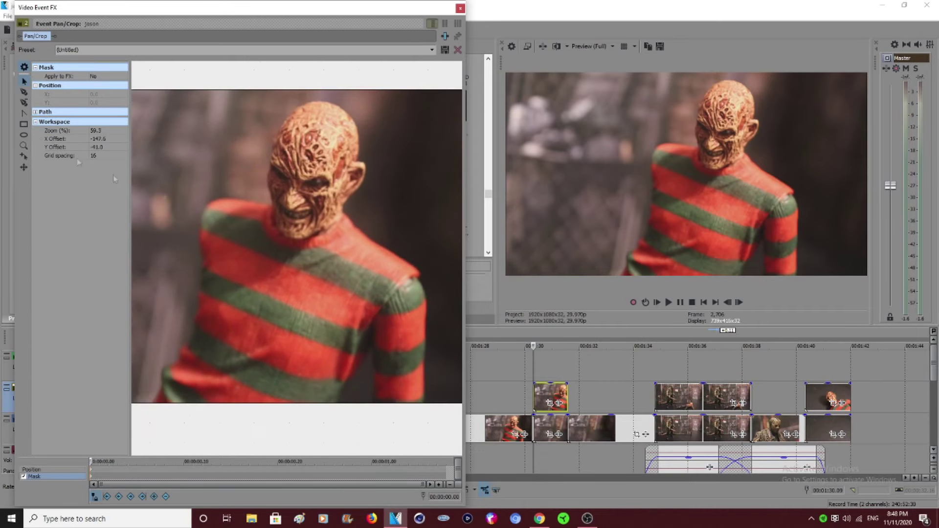
Step: Draw a closed mask around the figure's lower torso and arm, with its upper edge running diagonally from the shoulder to the waist
click(24, 93)
click(372, 242)
click(231, 342)
click(337, 406)
click(372, 346)
click(371, 407)
click(425, 404)
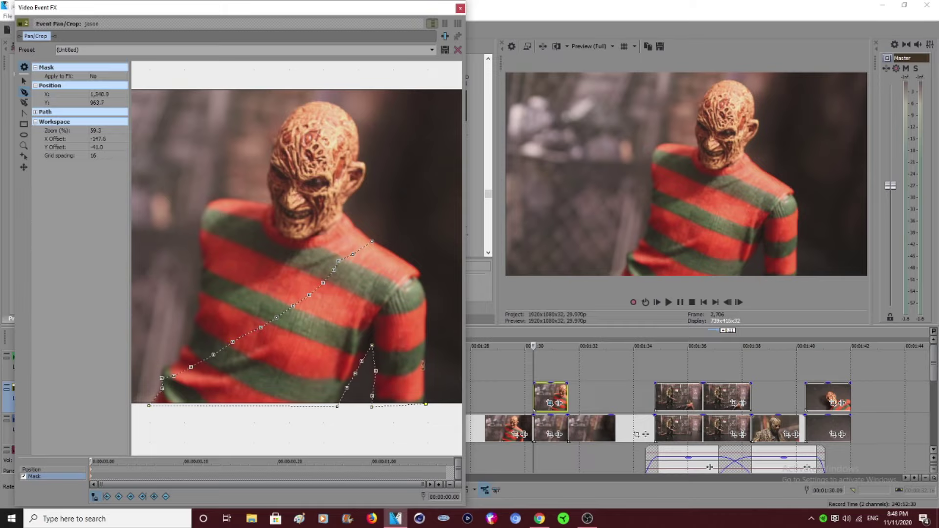
click(423, 312)
click(372, 242)
Step: Turn on feathering for the lower-torso mask with only a slight amount
click(24, 82)
scroll(314, 383, down, 4)
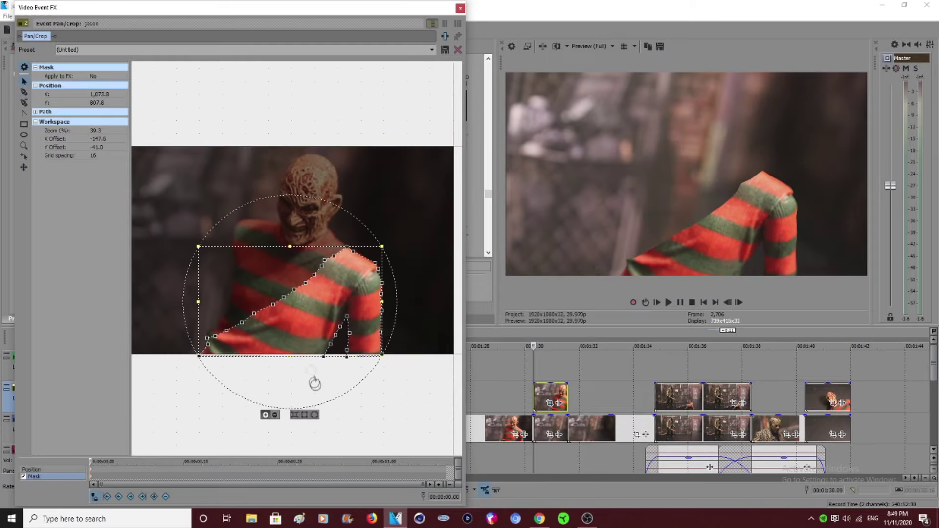
scroll(309, 401, up, 1)
click(306, 430)
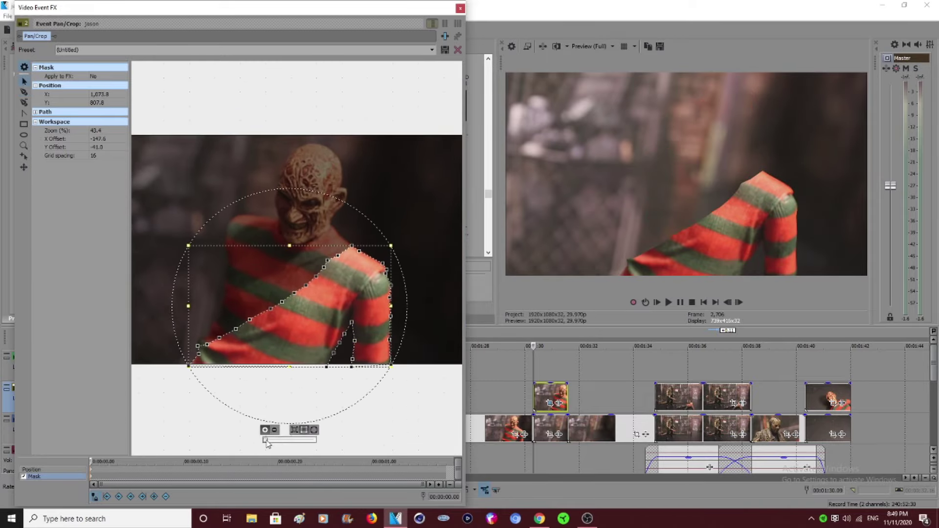
click(460, 8)
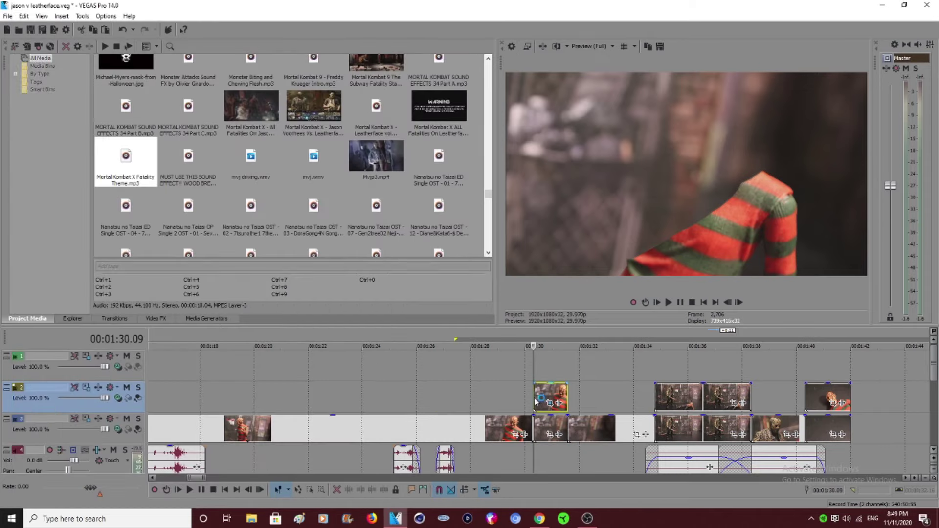
Step: Duplicate the masked clip onto the track above and draw a second mask around the head and upper torso, following the diagonal cut
click(550, 372)
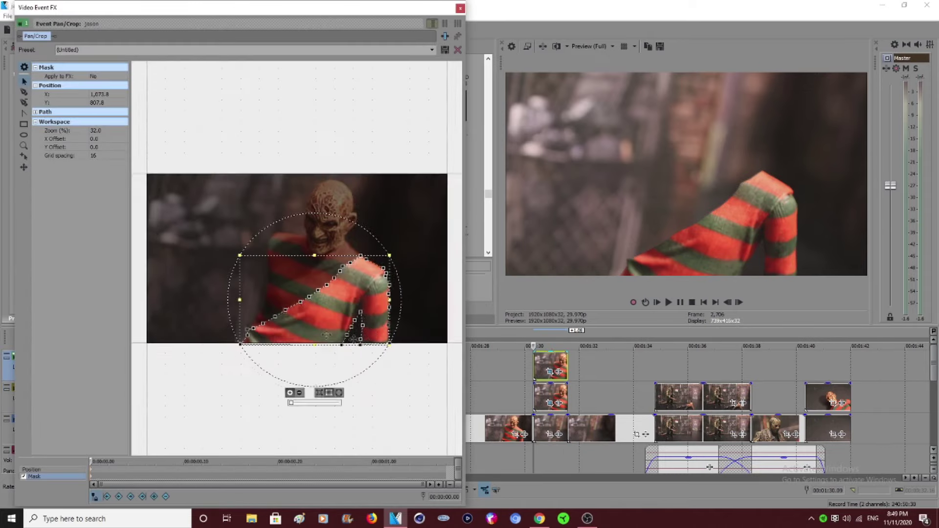
click(25, 92)
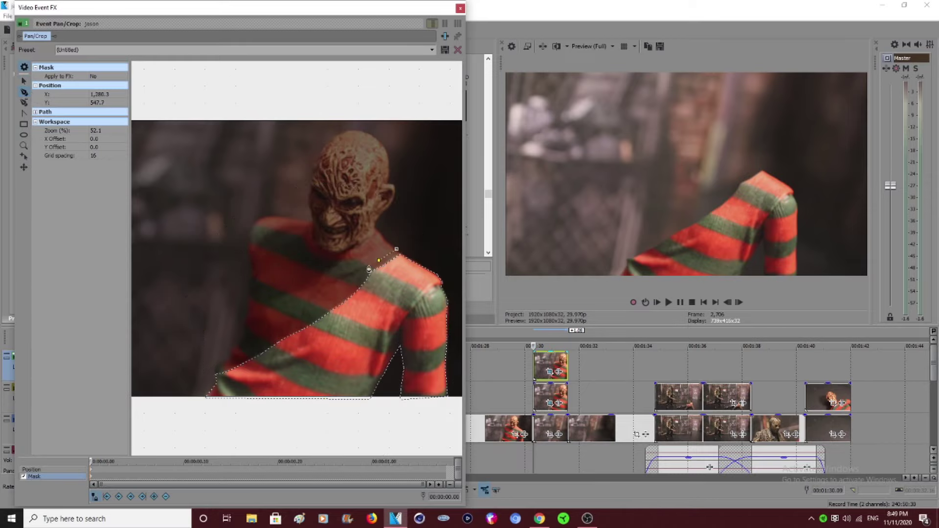
click(333, 305)
click(310, 319)
click(282, 333)
click(268, 341)
click(241, 342)
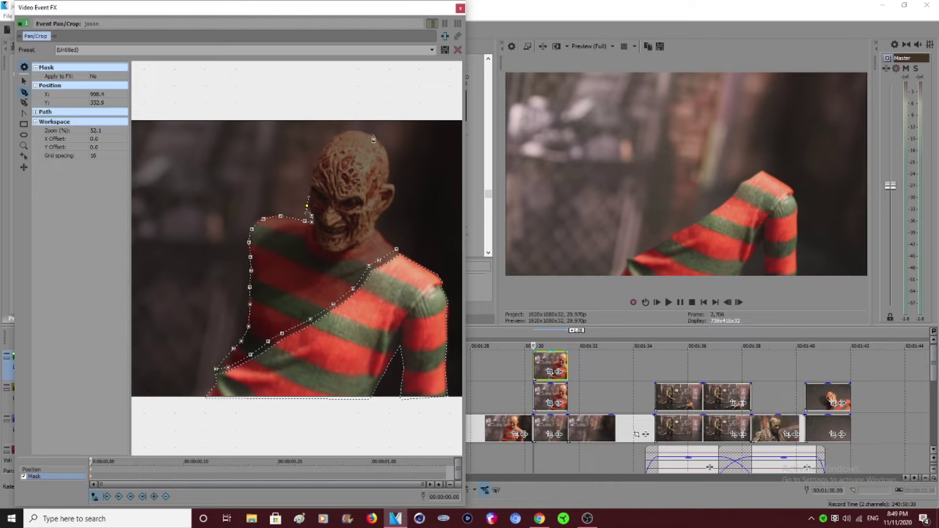
click(318, 155)
click(397, 250)
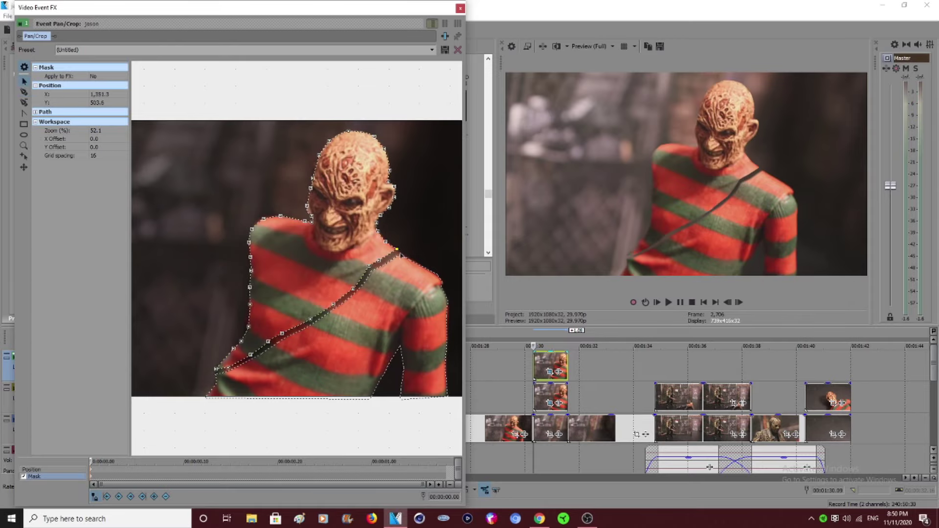
Step: Move the upper-torso mask's diagonal edge points to close the gap with the lower torso and feather the mask slightly
drag(379, 260, 249, 362)
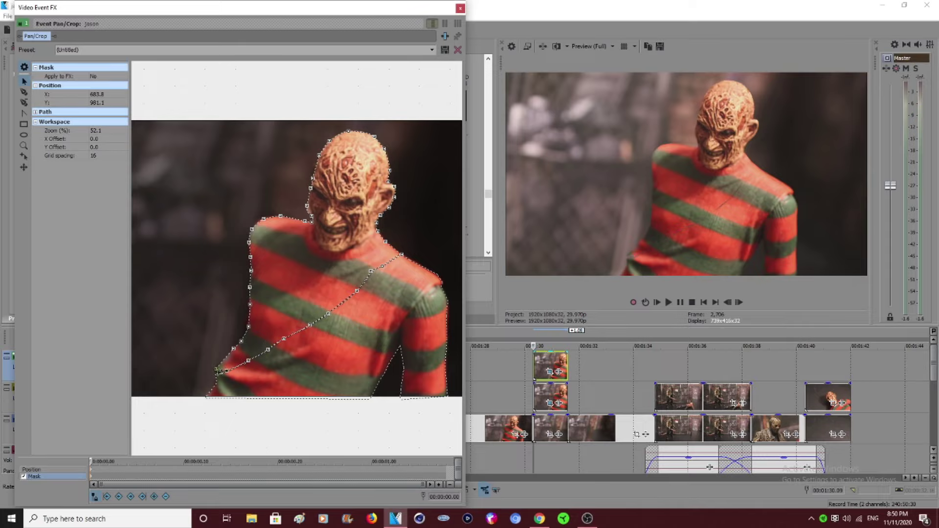
click(377, 226)
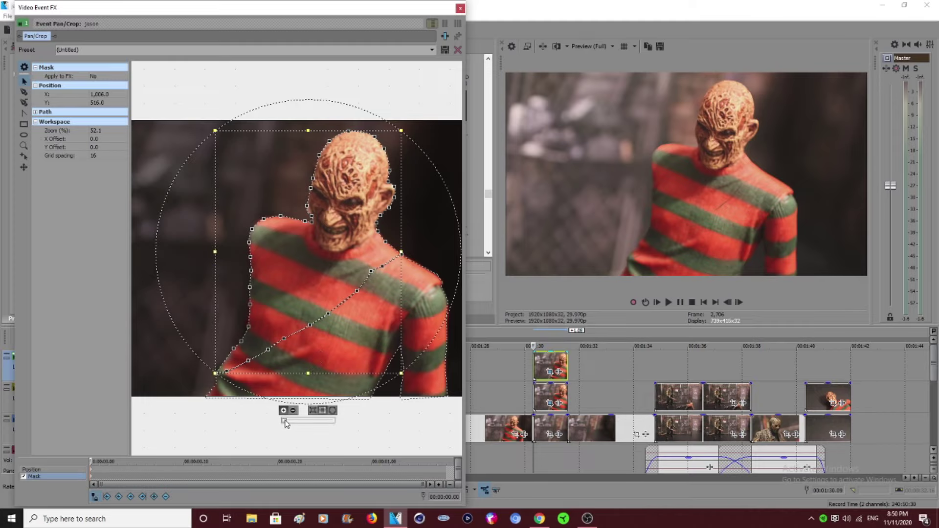
click(234, 414)
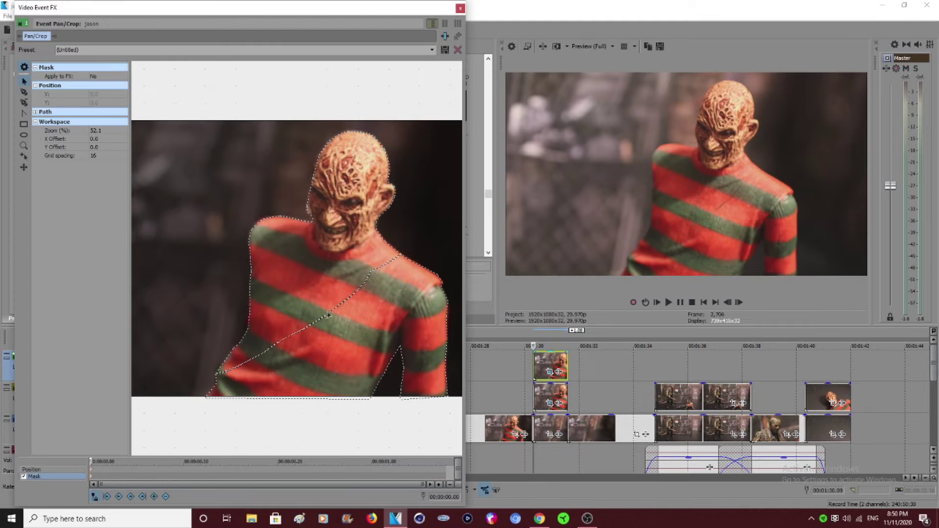
Step: Fine-tune the upper-torso mask's anchor points at the middle and upper end of the diagonal cut
click(343, 300)
scroll(374, 323, up, 8)
drag(385, 330, 222, 78)
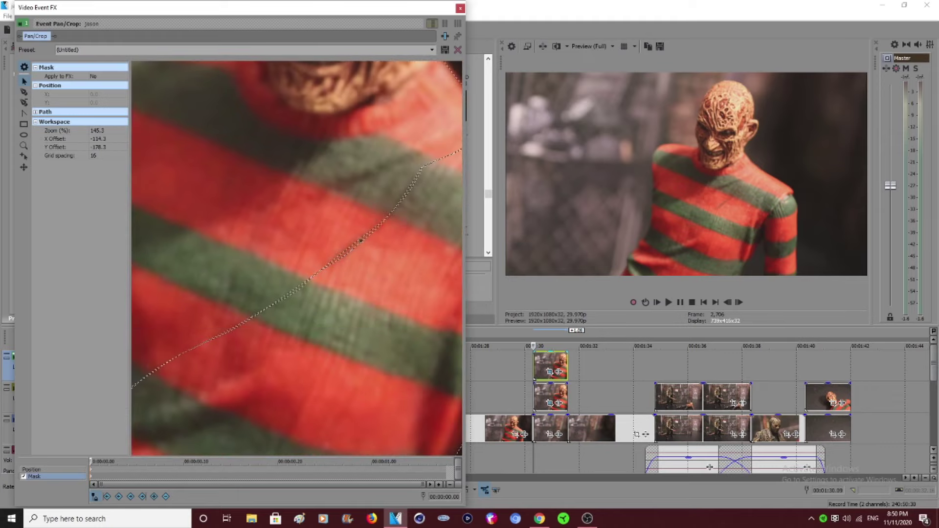
click(380, 218)
drag(302, 287, 317, 270)
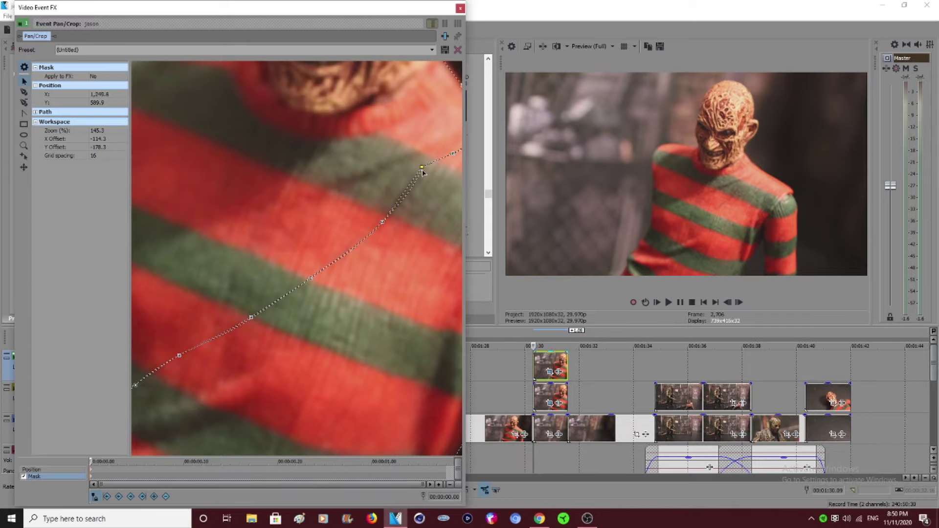
drag(423, 170, 422, 173)
Step: Delete the copied lower-torso mask from the top clip and realign the remaining mask's points along the diagonal cut
scroll(341, 244, down, 10)
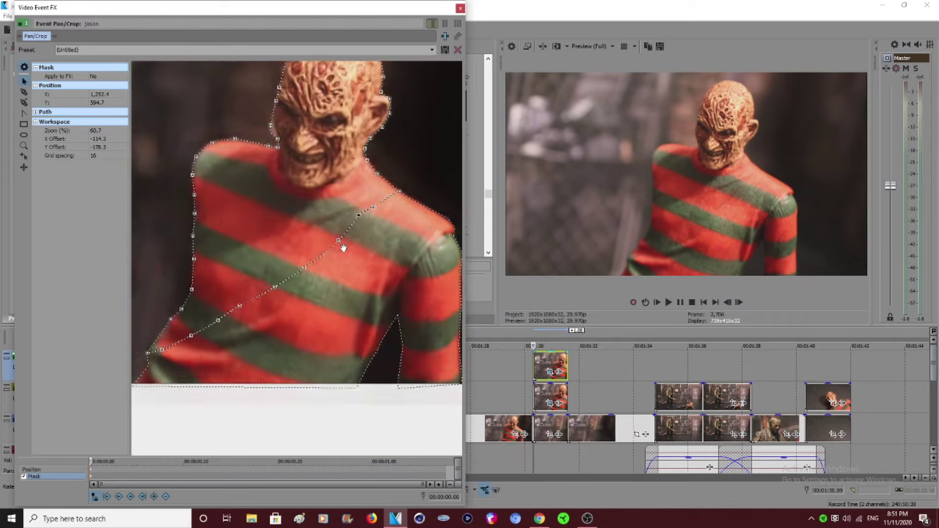
key(Delete)
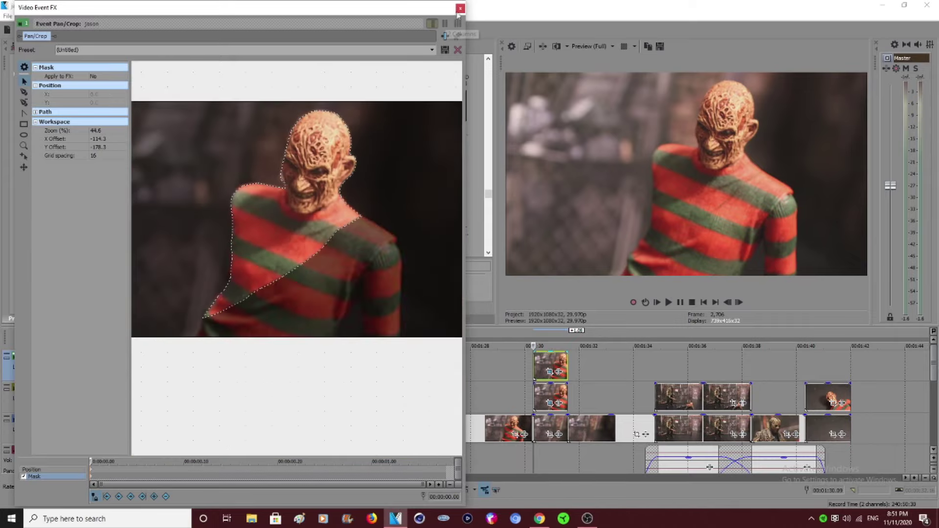
scroll(294, 314, up, 1)
click(346, 237)
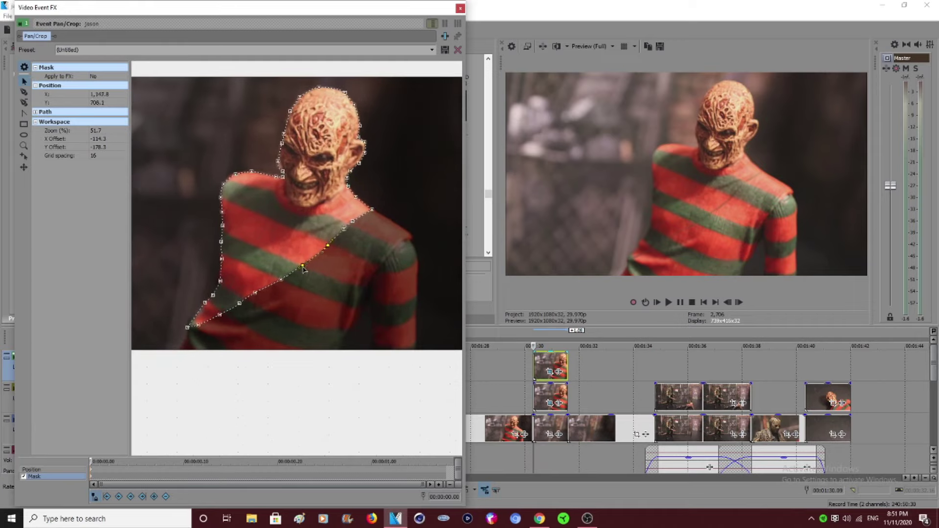
drag(302, 268, 255, 297)
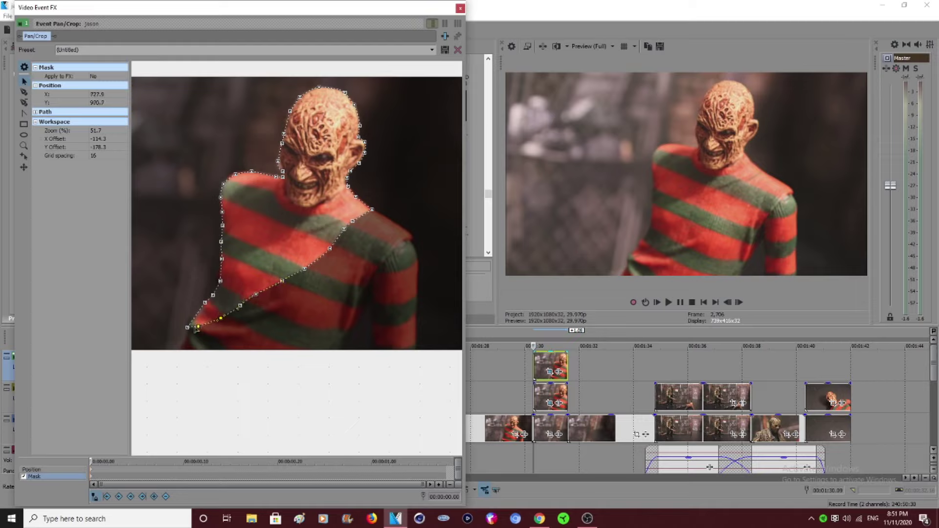
drag(354, 224, 355, 224)
click(460, 8)
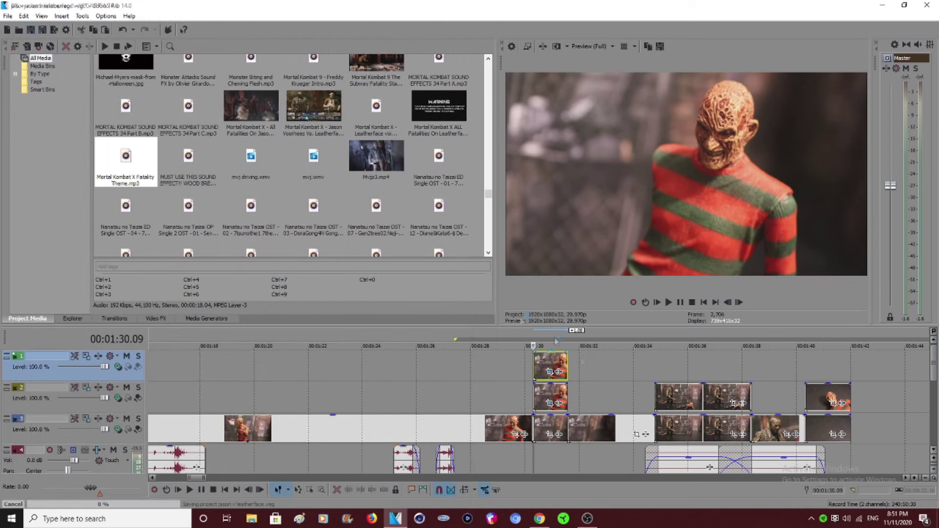
Step: Play back the blade slash from shortly before 00:01:29.00 to review the lead-in to the split-torso shot
scroll(605, 386, up, 5)
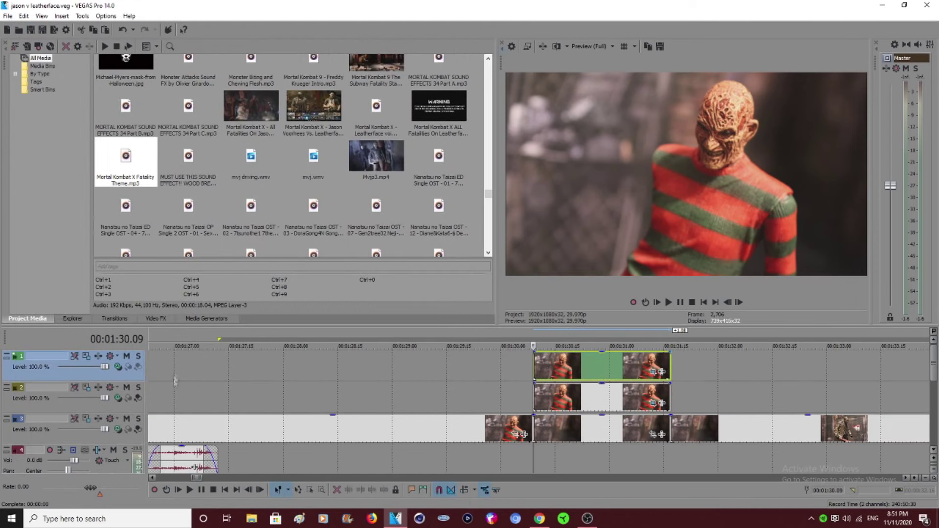
click(287, 368)
click(380, 366)
click(396, 363)
click(378, 364)
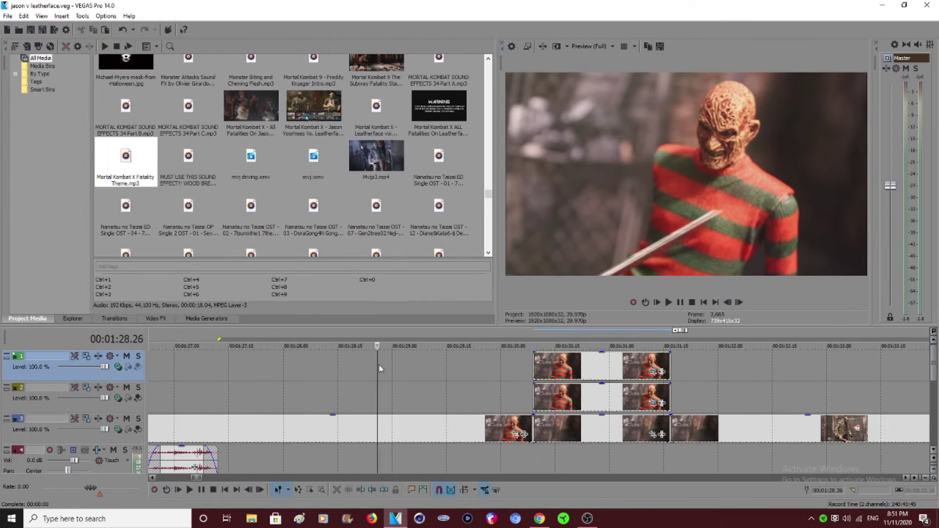
click(669, 306)
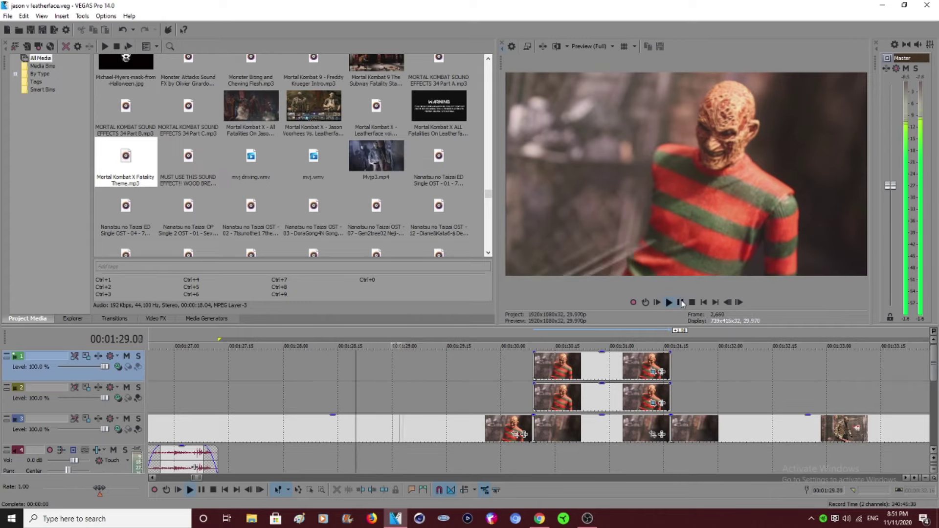
Step: Keyframe the top track in Track Motion from 00:01:30.09 so the upper torso rotates and slides down off the body
click(535, 367)
click(86, 356)
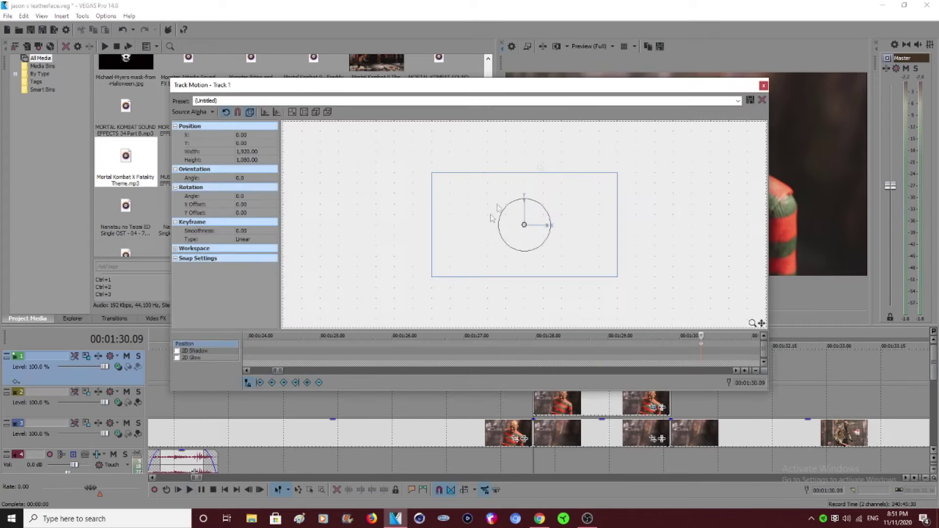
drag(616, 87, 347, 67)
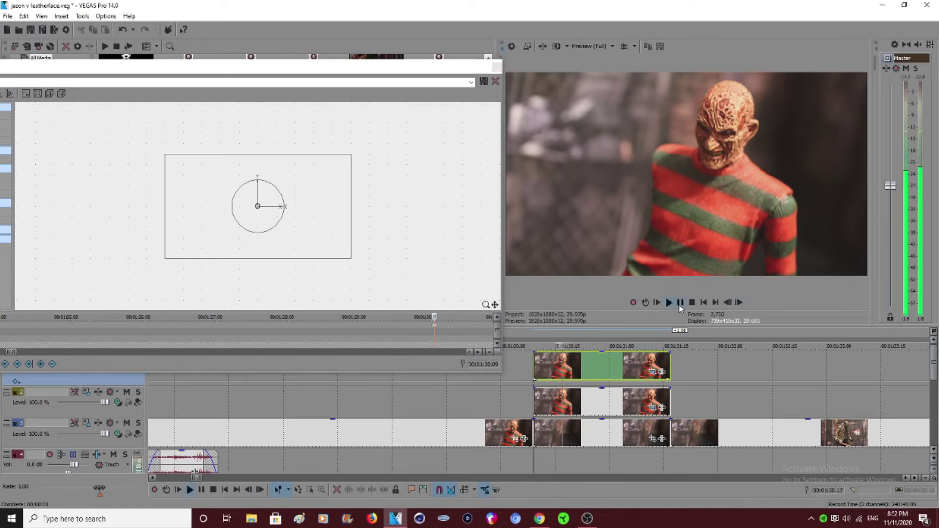
drag(283, 184, 305, 203)
click(656, 362)
drag(241, 180, 219, 264)
click(669, 363)
Step: Play back the sliding upper torso from 00:01:30.09, switching the preview quality to Preview (Auto)
click(534, 369)
click(669, 302)
click(679, 303)
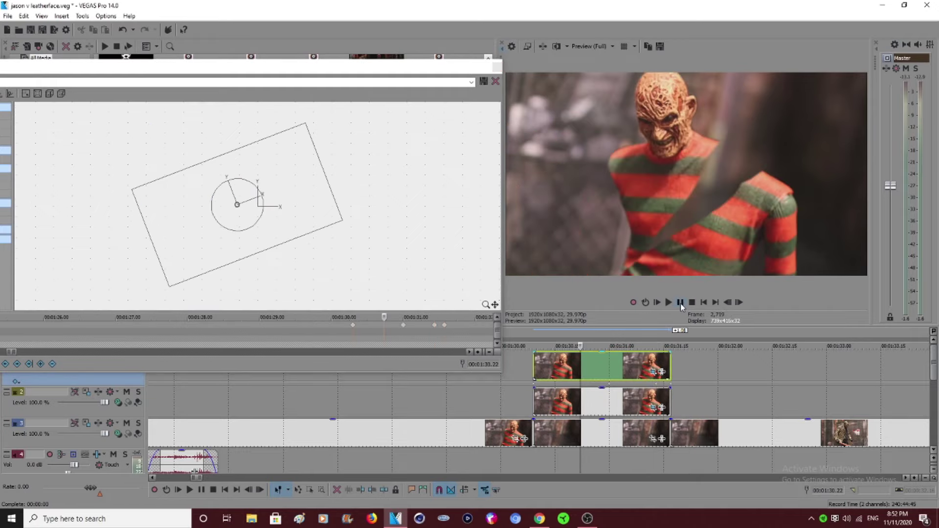
click(604, 46)
mouse_move(605, 69)
click(640, 71)
key(space)
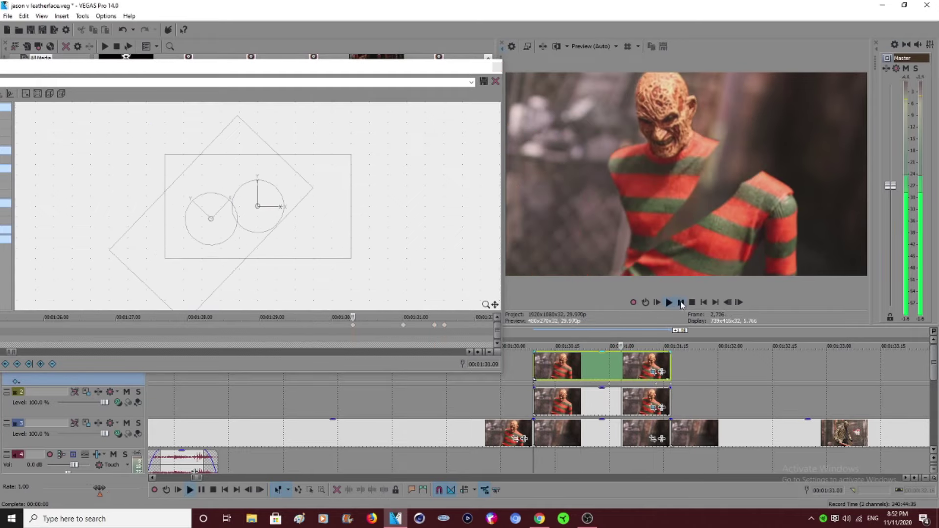
Step: Retime the upper torso's middle motion keyframes earlier and extend the background and both torso clips to start about 13 frames sooner
drag(656, 384, 627, 384)
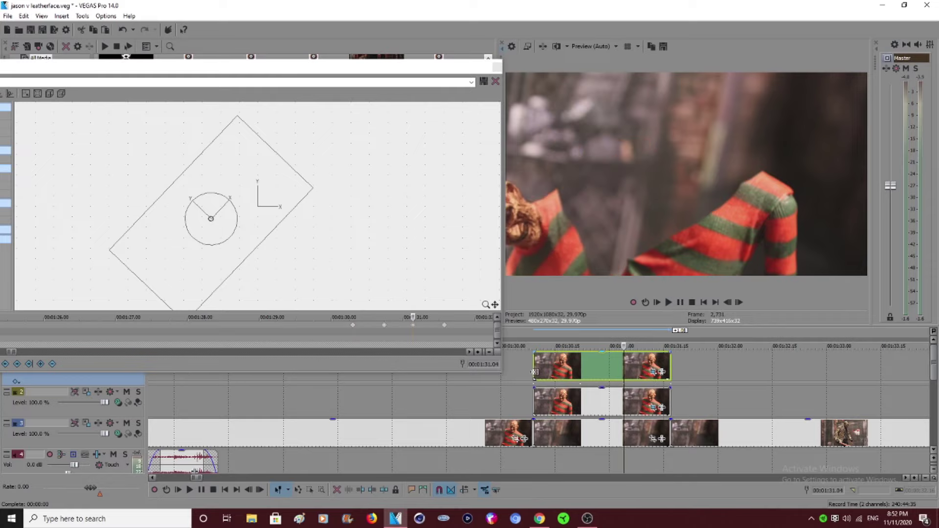
drag(531, 431, 486, 433)
mouse_move(535, 433)
mouse_down()
mouse_move(497, 433)
mouse_move(516, 434)
mouse_up()
drag(529, 435, 500, 436)
drag(640, 434, 669, 434)
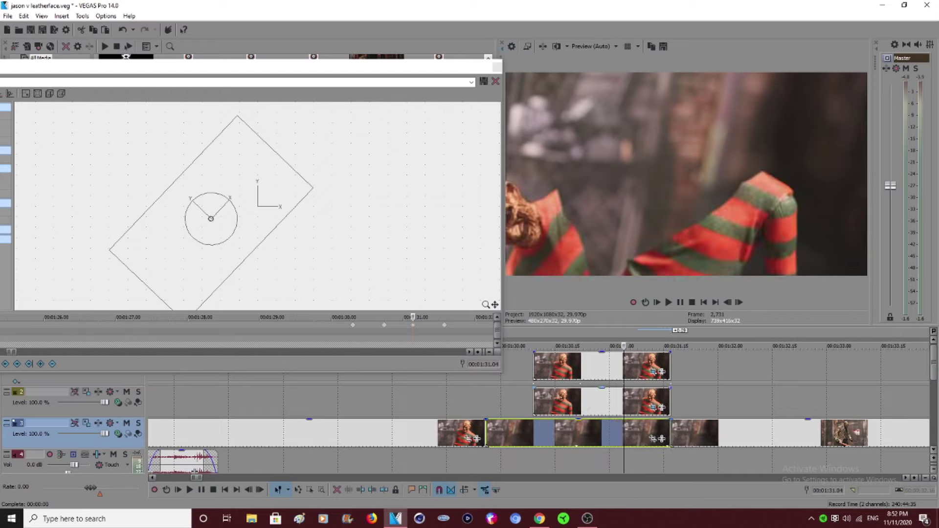
mouse_move(535, 374)
mouse_down()
mouse_move(496, 377)
mouse_move(533, 391)
mouse_up()
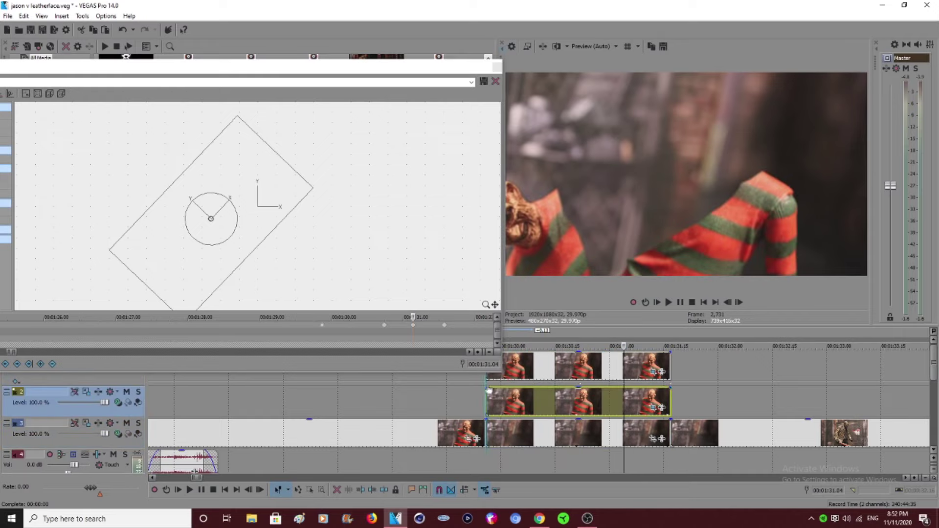
Step: Review the lead-in, extend the starts of the background and both torso clips back to 00:01:29.15, and play the result
click(423, 402)
click(680, 303)
click(680, 303)
click(366, 403)
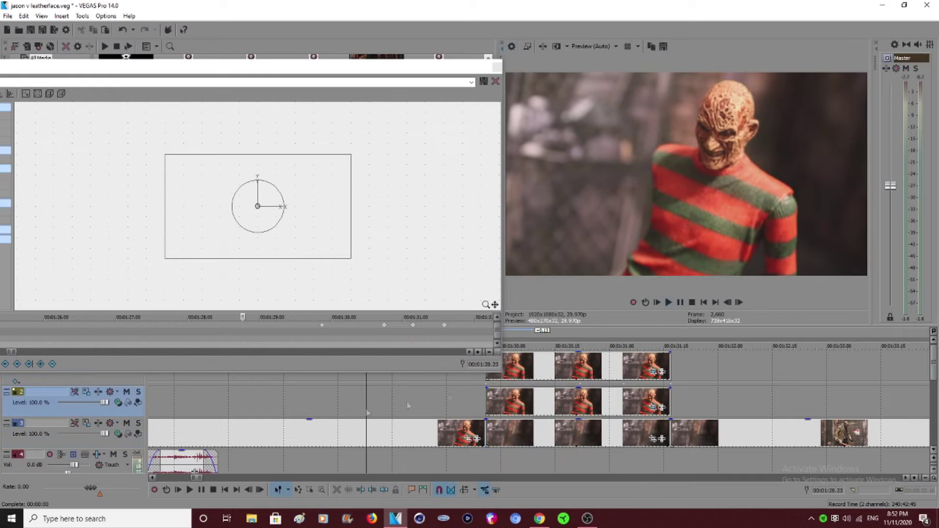
click(678, 303)
click(680, 304)
mouse_move(484, 435)
mouse_down()
mouse_move(446, 433)
mouse_move(466, 431)
mouse_up()
drag(629, 430, 670, 429)
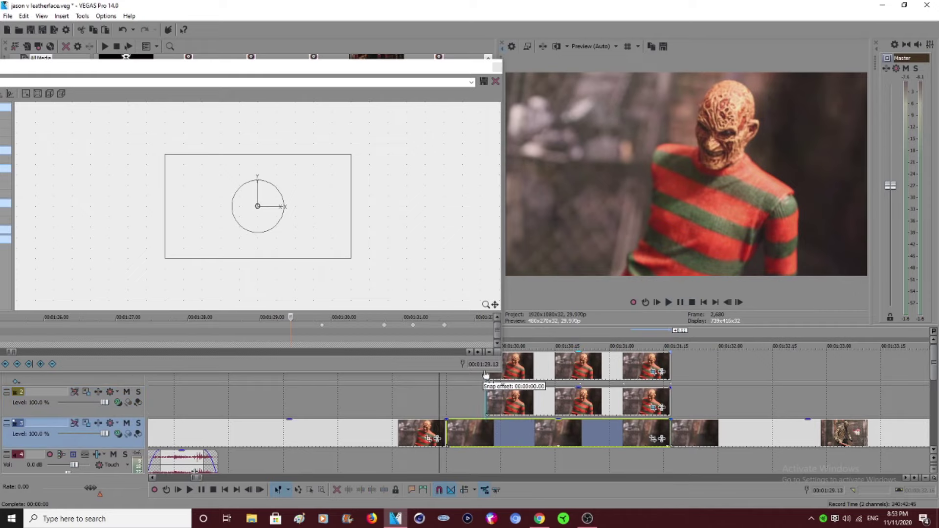
drag(485, 373, 439, 367)
drag(487, 402, 477, 383)
click(669, 302)
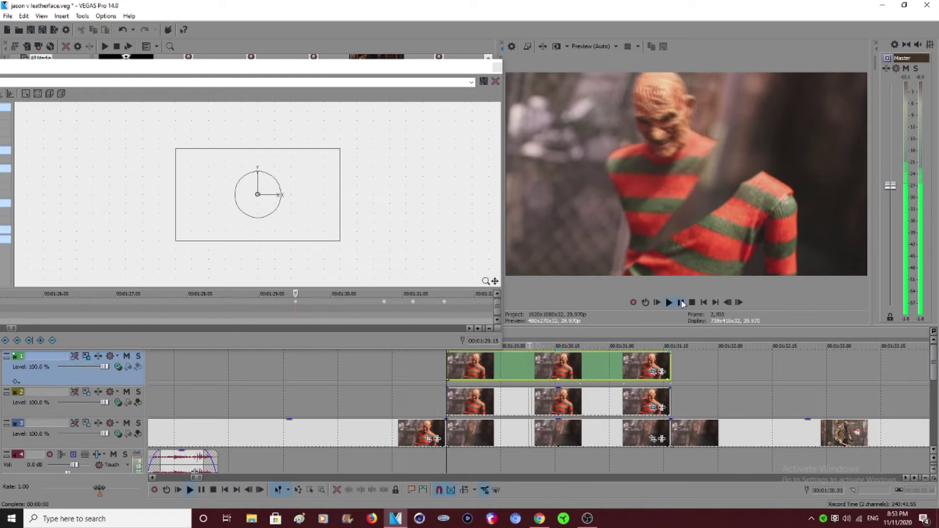
click(680, 303)
Step: Shift the upper torso's three fall keyframes earlier so the slide happens sooner, and play back the timing from 00:01:29.15
drag(580, 384, 551, 384)
drag(623, 383, 591, 384)
drag(671, 384, 609, 384)
click(480, 374)
click(669, 302)
click(680, 302)
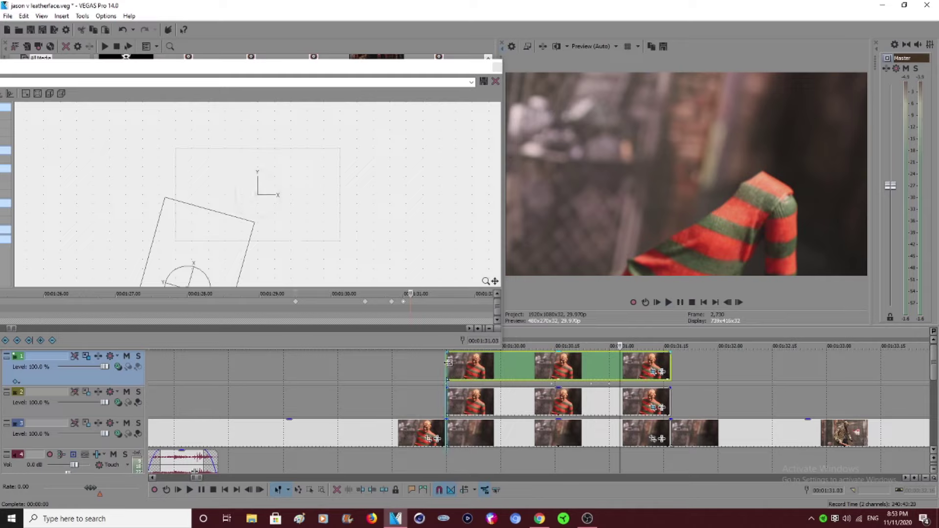
click(679, 302)
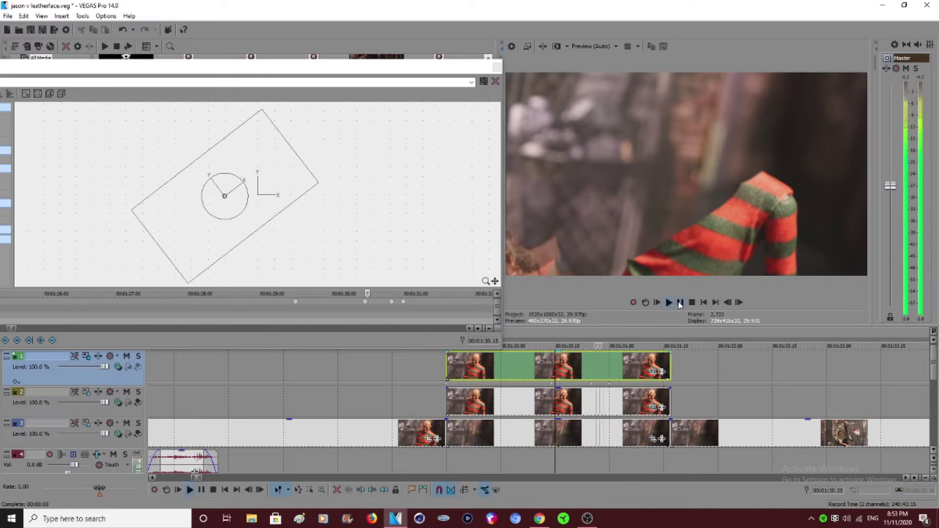
click(679, 303)
click(449, 364)
click(668, 303)
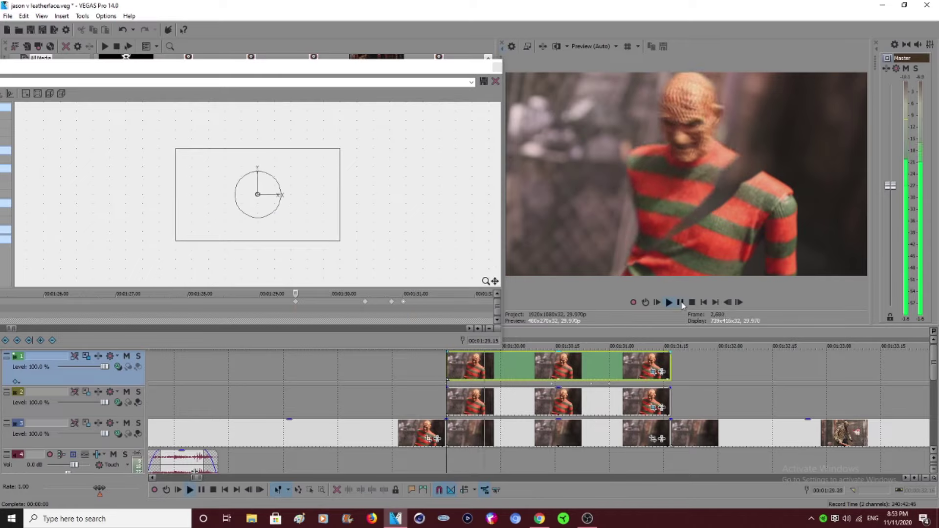
click(680, 302)
Step: Save the project, insert a new video track below the upper-torso track, and move the lower-torso clip onto it
click(444, 370)
click(33, 30)
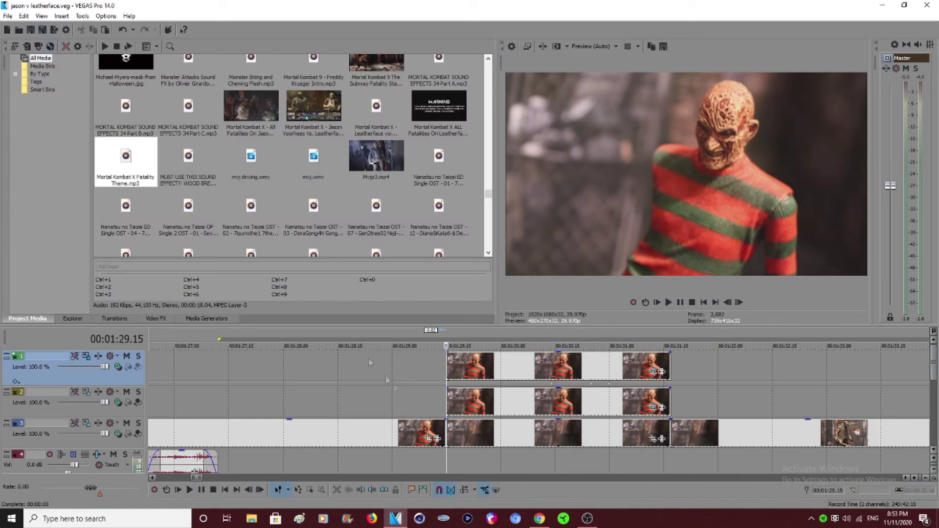
click(448, 407)
right_click(153, 434)
click(146, 285)
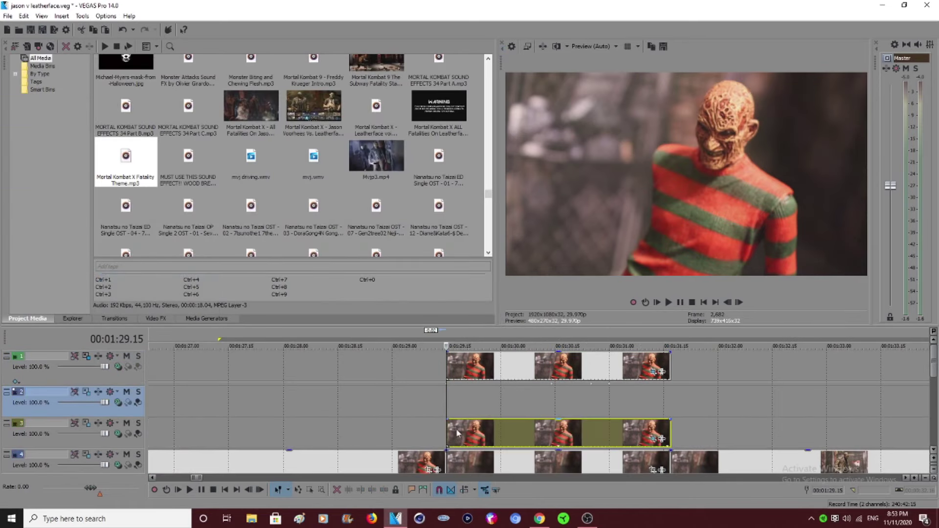
scroll(556, 413, down, 4)
scroll(556, 413, up, 2)
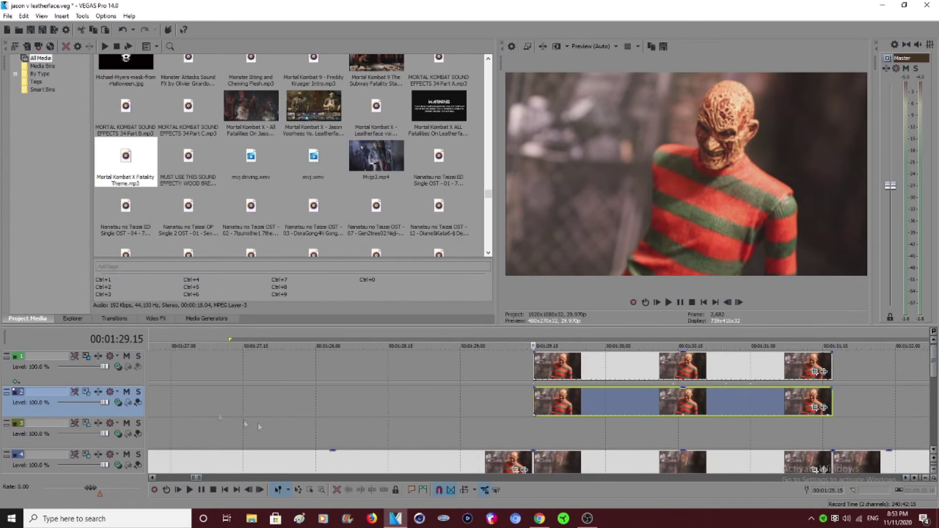
Step: In Track Motion for track 2, keyframe the lower torso at 00:01:30.14 with a slight clockwise rotation and downward shift, and preview it
click(86, 392)
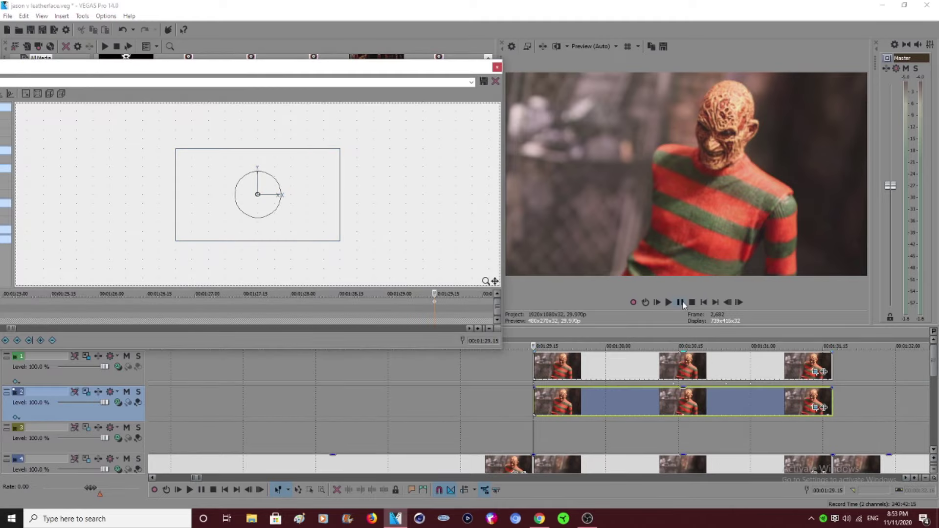
click(669, 303)
click(680, 303)
scroll(327, 197, up, 4)
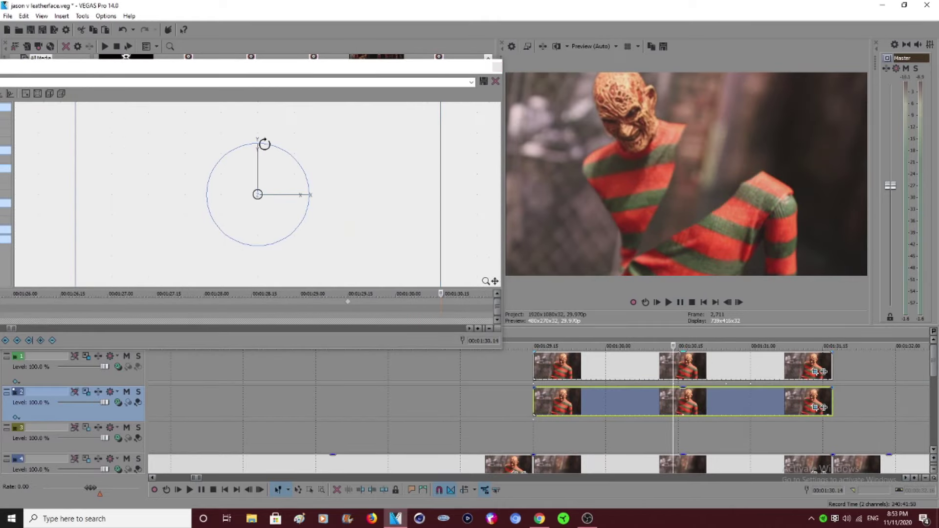
drag(265, 144, 267, 144)
drag(321, 158, 325, 165)
click(535, 366)
click(669, 303)
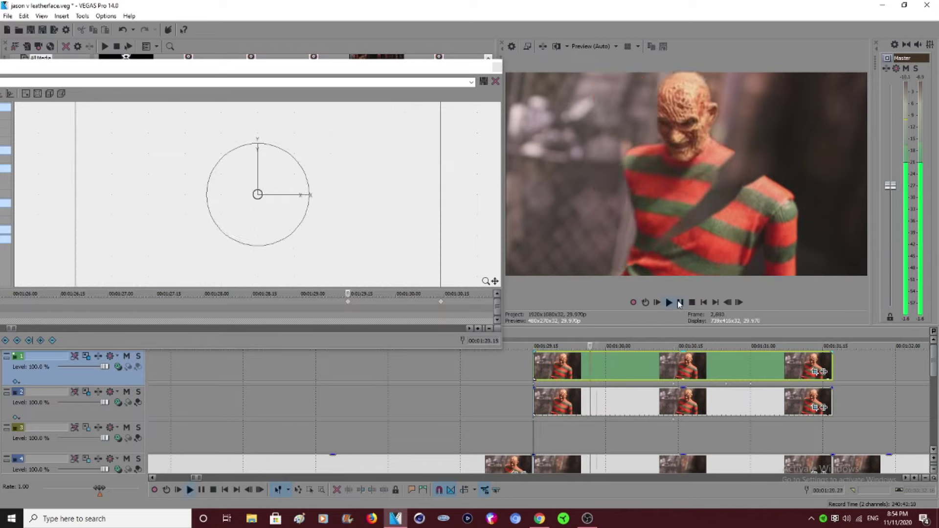
click(680, 302)
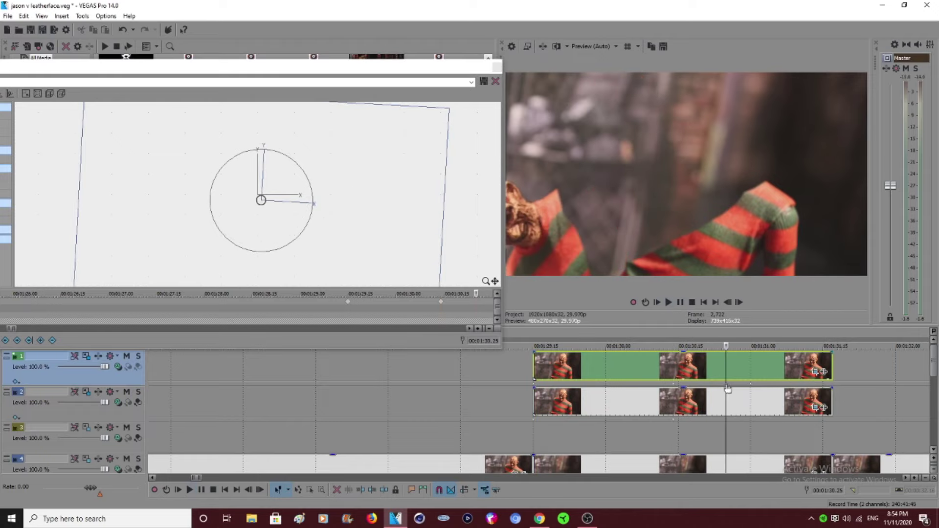
Step: Move the upper torso's last two keyframes to 00:01:30.21 and 00:01:30.25, and play back the faster fall
mouse_move(726, 386)
mouse_down()
mouse_move(707, 385)
mouse_move(727, 386)
mouse_up()
click(535, 367)
click(669, 303)
click(680, 303)
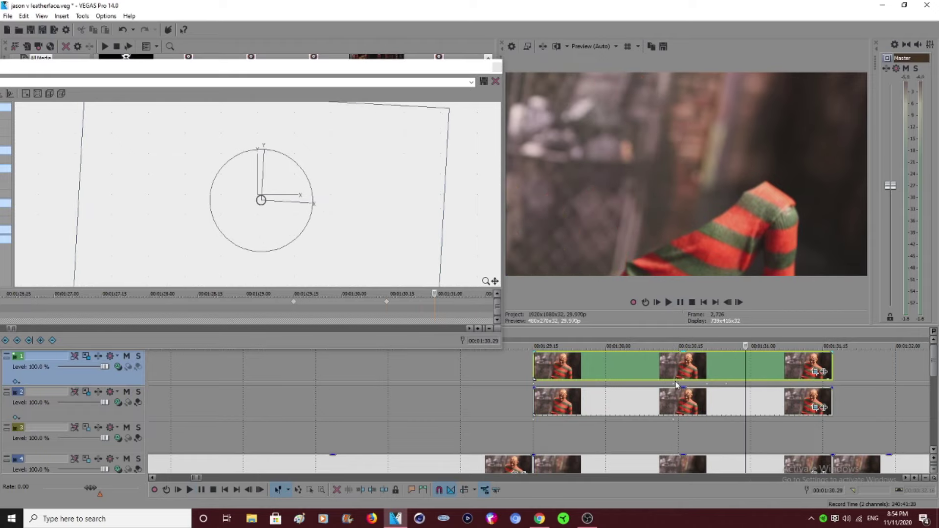
click(531, 370)
click(668, 303)
click(680, 303)
Step: Restore the lower torso's motion box to its default at the 00:01:30.14 keyframe
click(386, 301)
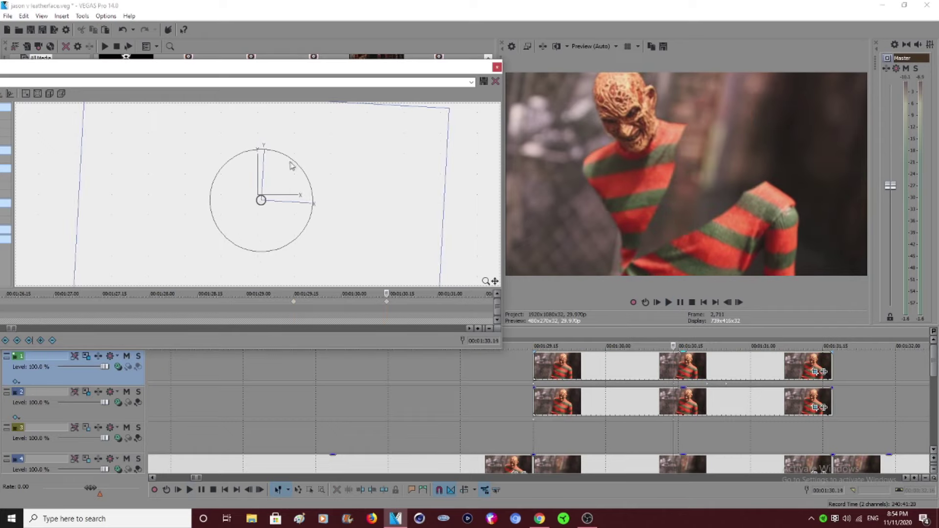
drag(292, 166, 295, 166)
drag(289, 155, 307, 162)
right_click(306, 171)
click(336, 184)
Step: Restore the upper torso's box at 00:01:30.14, shift it down and left along the cut without rotation, and play it back
right_click(256, 168)
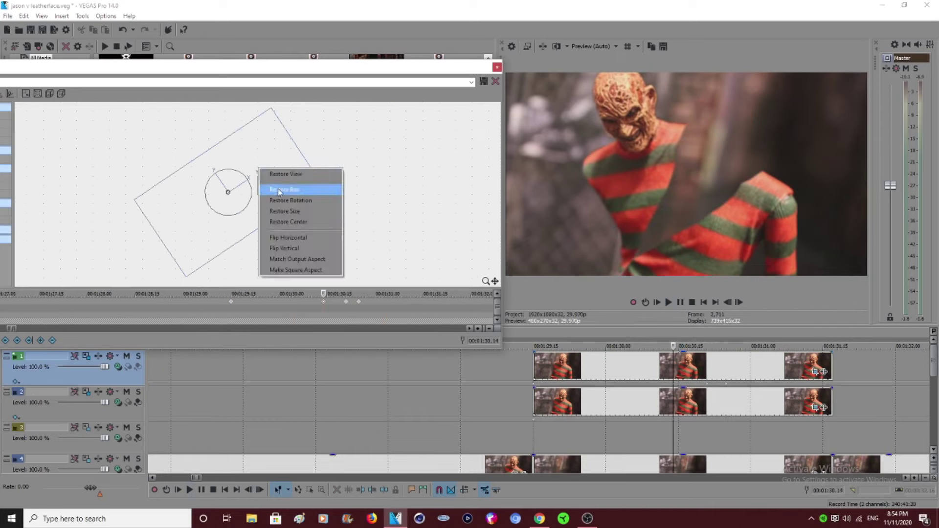
click(342, 191)
drag(345, 198, 318, 218)
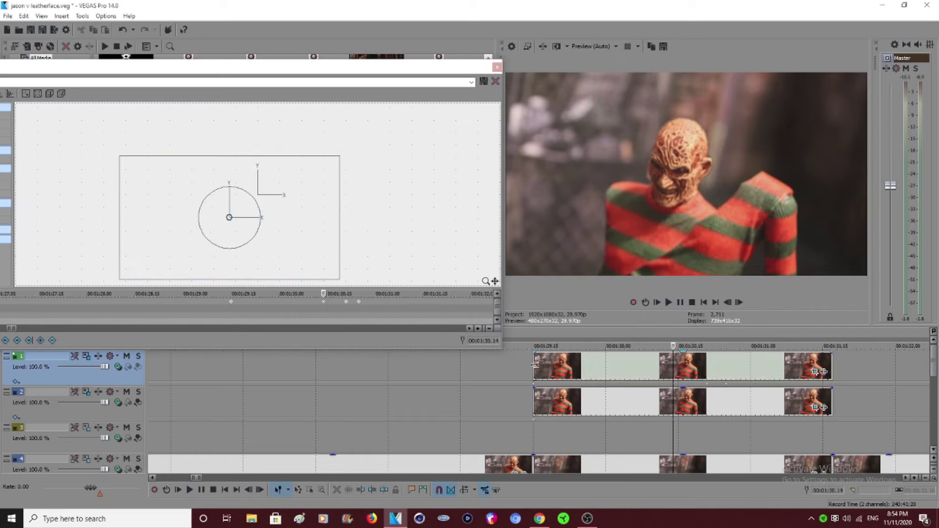
click(669, 302)
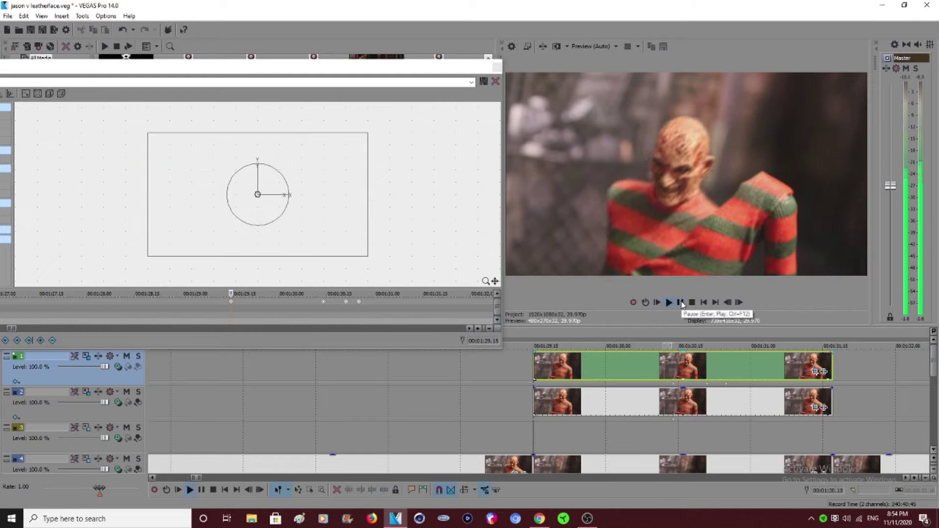
click(680, 302)
click(519, 365)
click(669, 302)
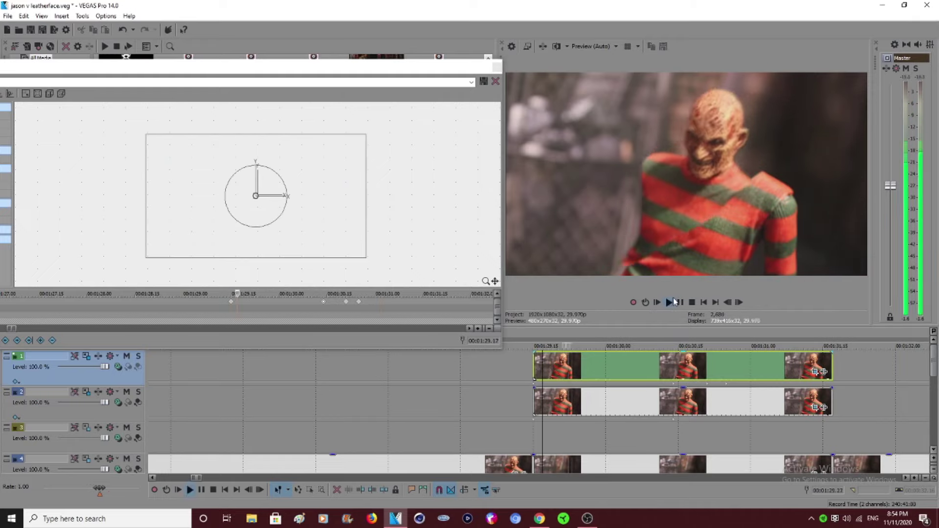
click(680, 302)
Step: Retime the upper torso's middle keyframes to about 00:01:30.03 and 00:01:30.17, restore its rotation at 00:01:30.21, and preview the fall
drag(673, 384, 620, 385)
drag(707, 384, 686, 384)
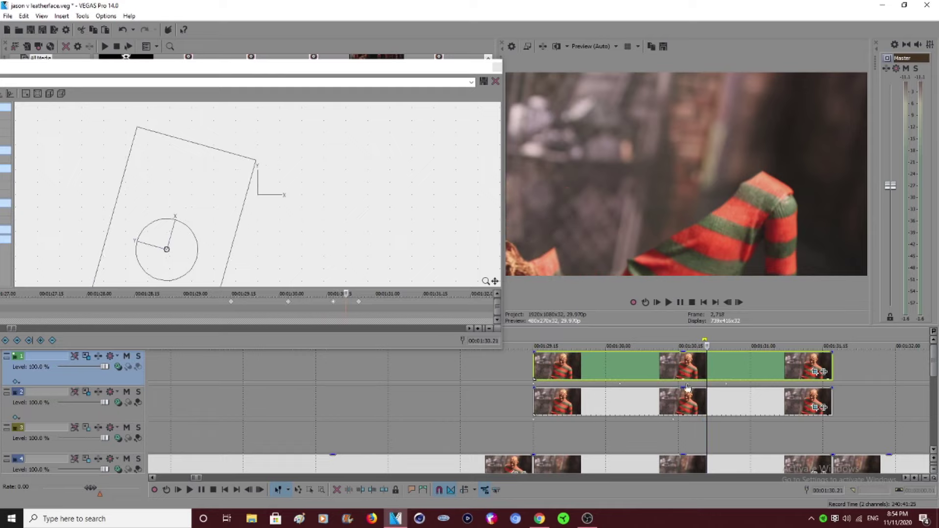
right_click(176, 203)
click(236, 235)
click(542, 364)
click(668, 302)
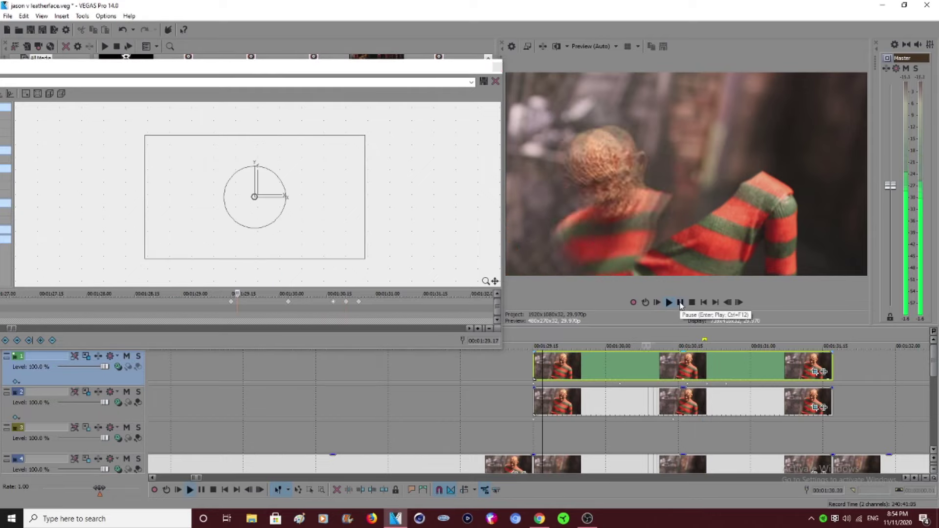
click(680, 302)
Step: Delete the upper torso's motion keyframe at 00:01:30.17 and play back the fall
click(687, 384)
right_click(223, 235)
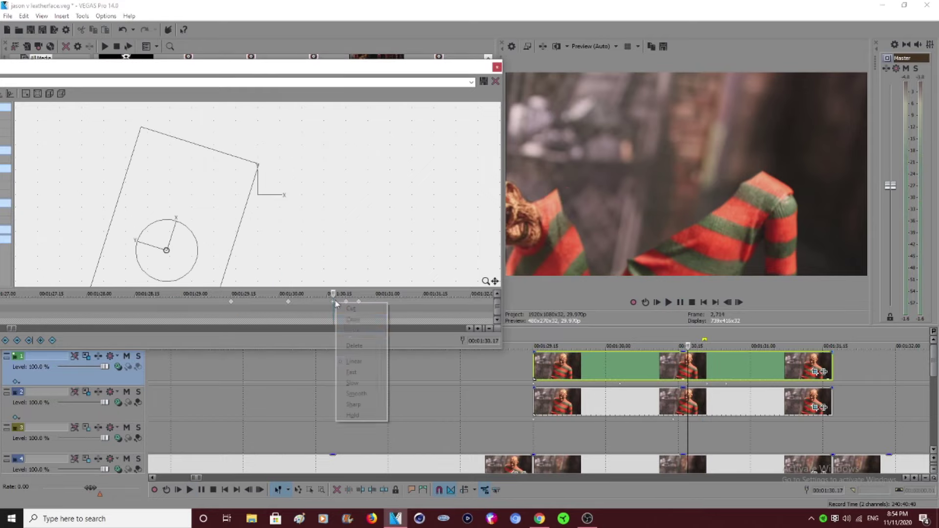
key(Return)
click(679, 303)
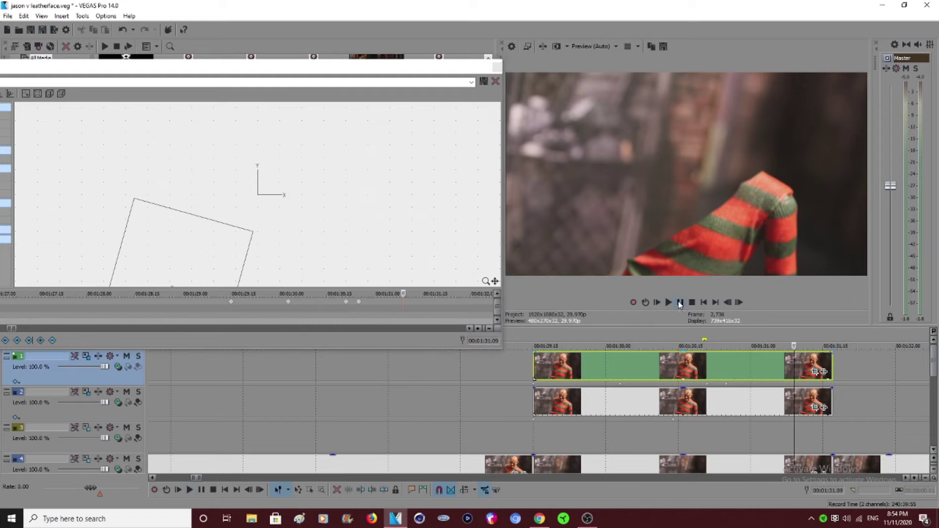
Step: Retime the upper torso's restored-rotation keyframe to 00:01:30.14, stepping back through the frames, and replay the fall from 00:01:29.27
key(Left)
key(Left)
key(Left)
key(Left)
key(Left)
key(Left)
key(Left)
key(Left)
key(Left)
key(Left)
key(Left)
key(Left)
key(Left)
key(Left)
key(Left)
key(Left)
key(Left)
key(Left)
key(Left)
key(Left)
key(space)
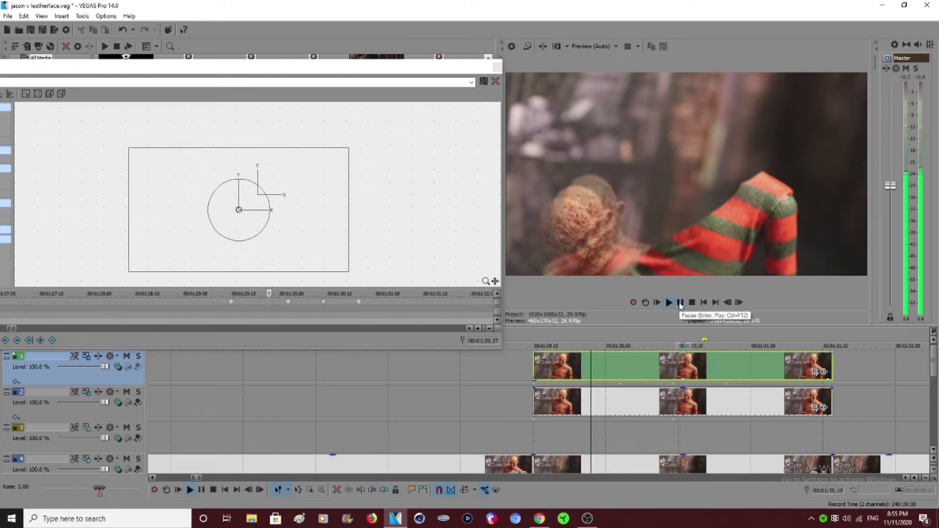
click(680, 302)
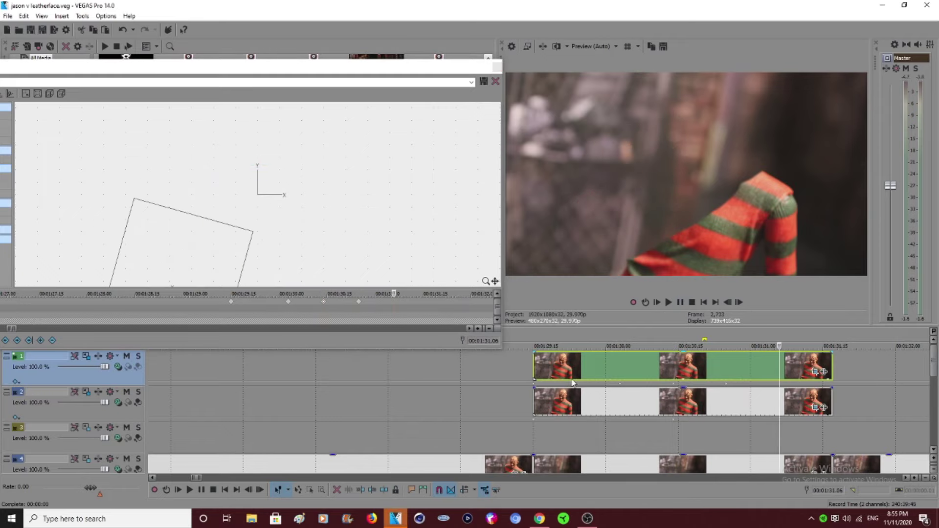
Step: Keyframe the lower torso in Track Motion to move between 00:01:30.14 and about 00:01:31.08, preview it, and close Track Motion
click(654, 402)
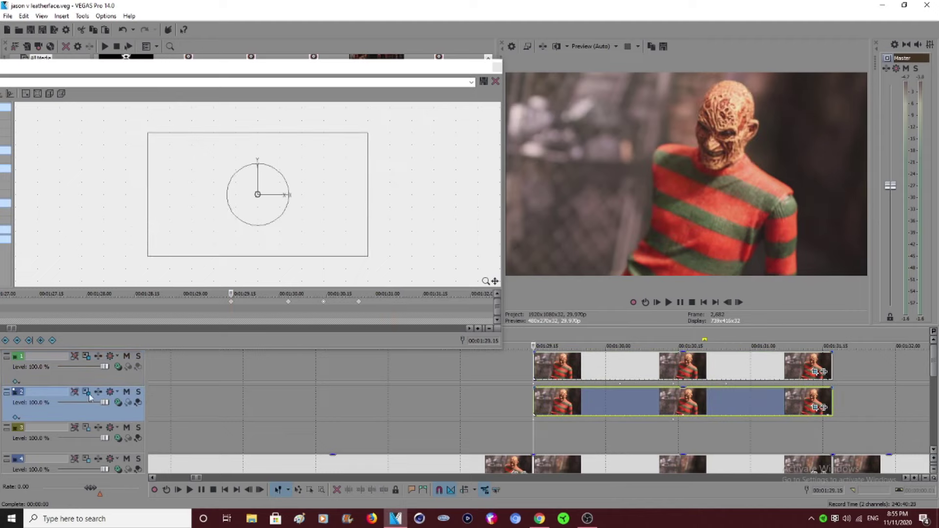
click(675, 424)
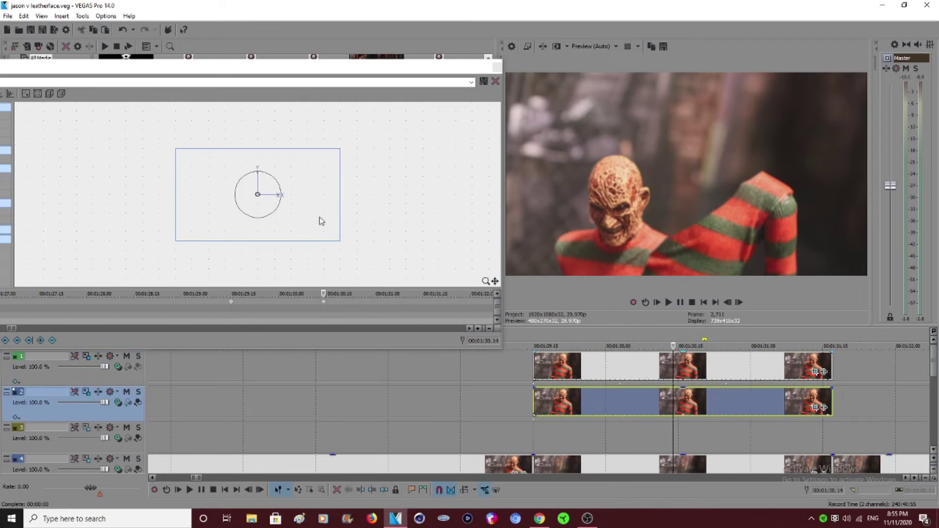
key(space)
drag(270, 174, 326, 231)
click(537, 367)
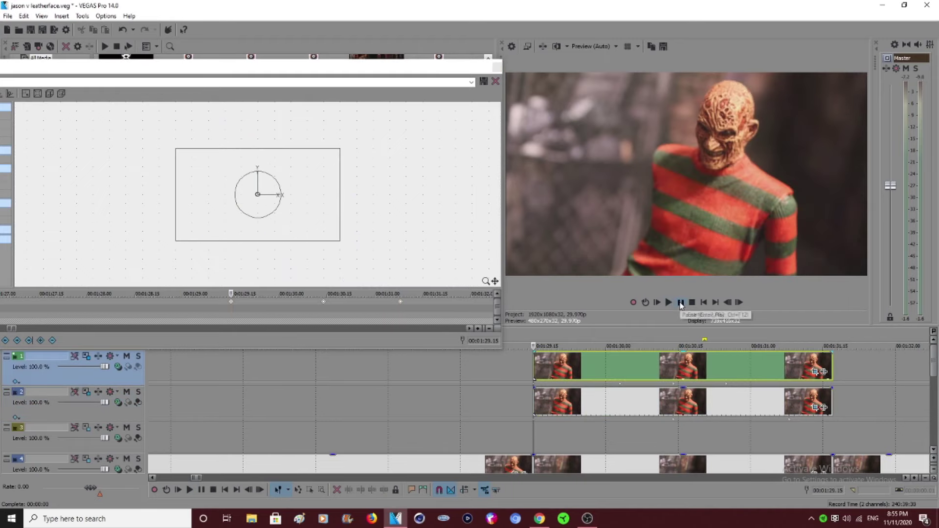
key(space)
click(680, 304)
click(496, 67)
Step: Play back the whole slice shot from 00:01:27.28 and again from just before the torso split
click(357, 369)
click(306, 368)
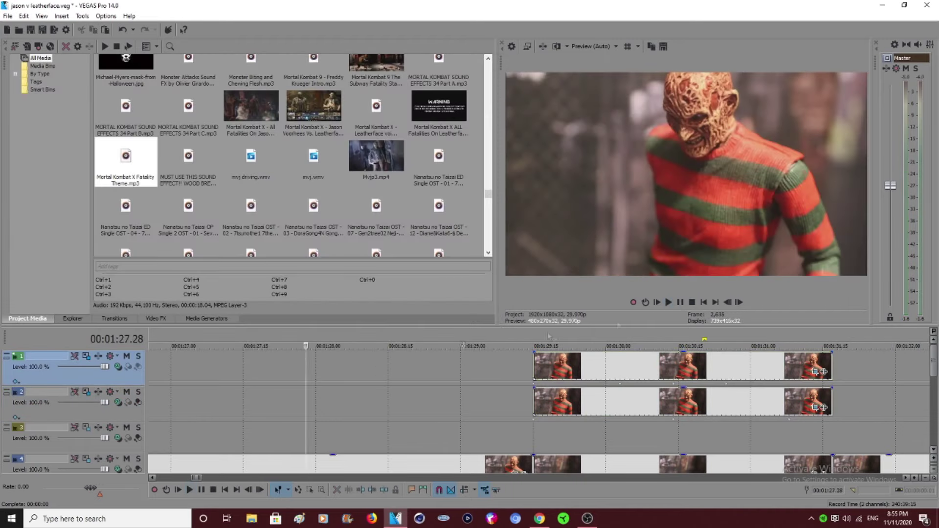
click(668, 302)
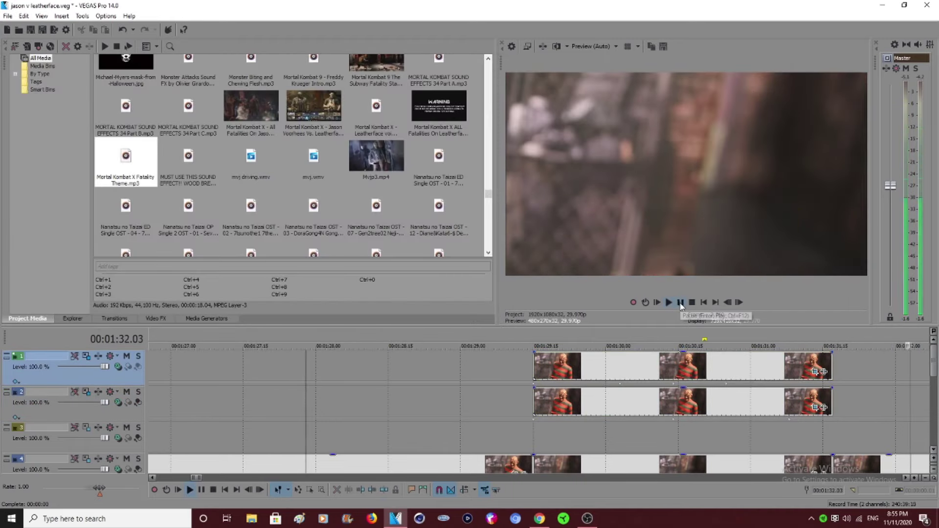
click(680, 303)
click(236, 377)
click(668, 302)
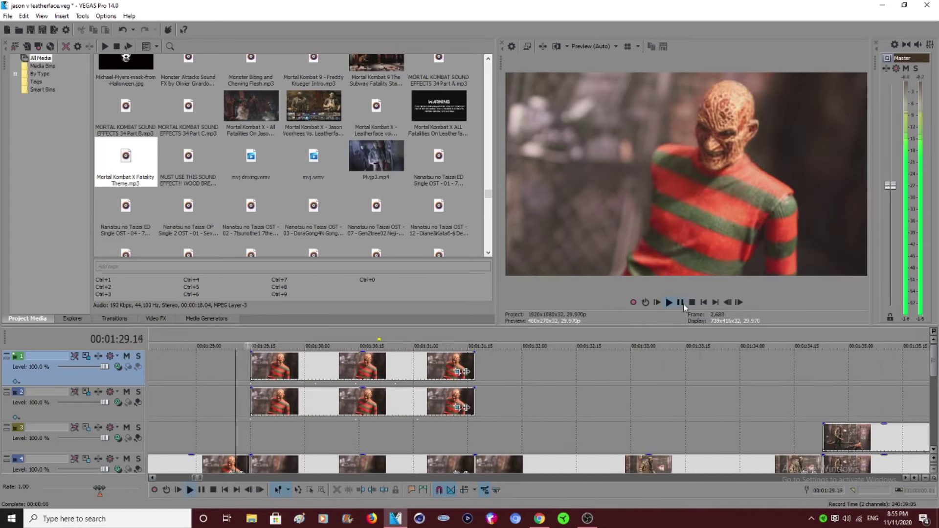
click(680, 303)
scroll(533, 391, down, 2)
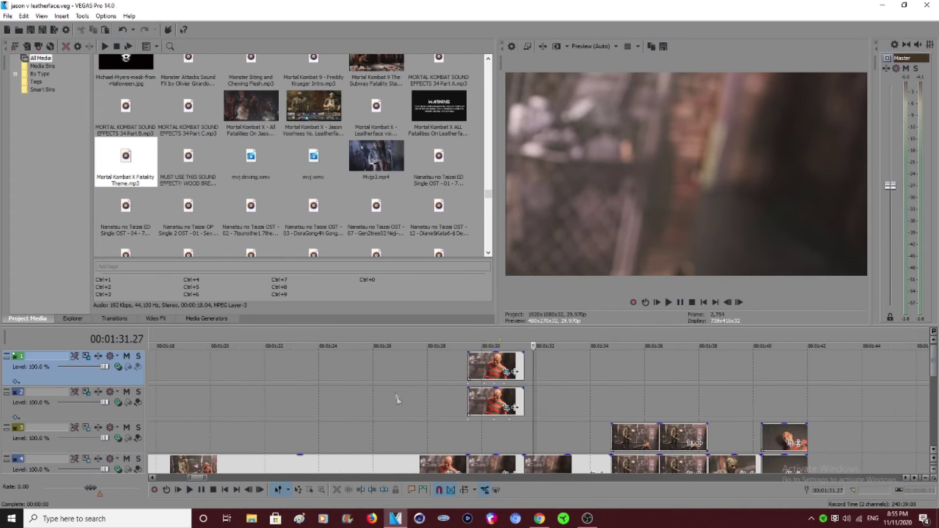
Step: Play back the slice shot from about 00:01:25 through to the cut before 00:01:34.23, and replay it
click(358, 400)
click(668, 302)
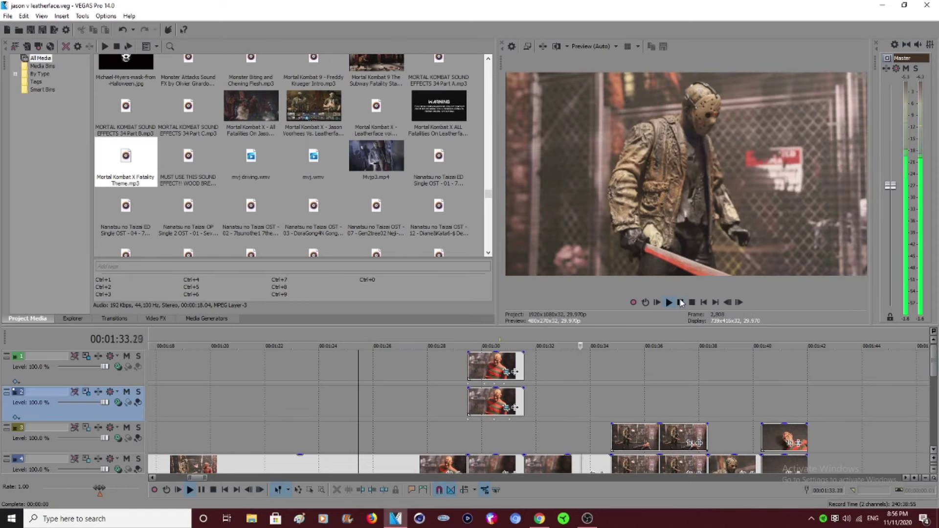
click(680, 302)
scroll(934, 455, down, 2)
scroll(933, 376, up, 1)
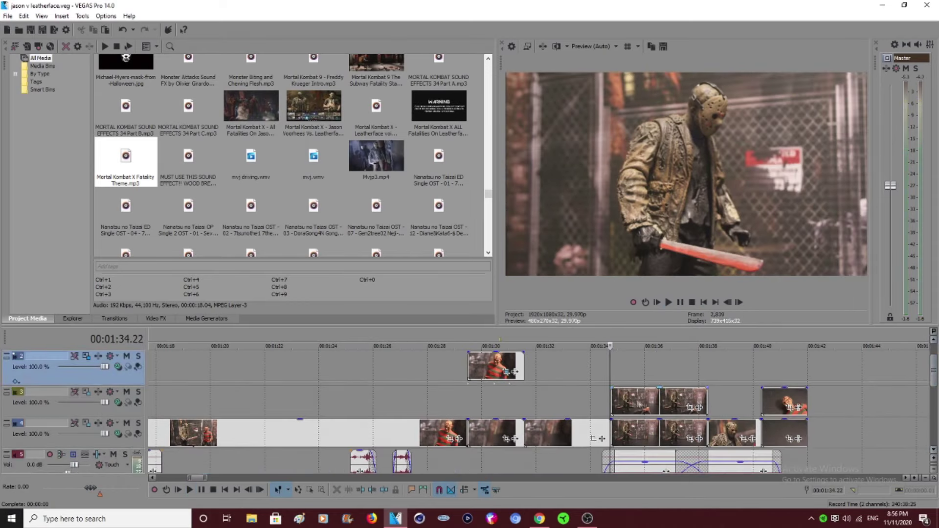
click(364, 405)
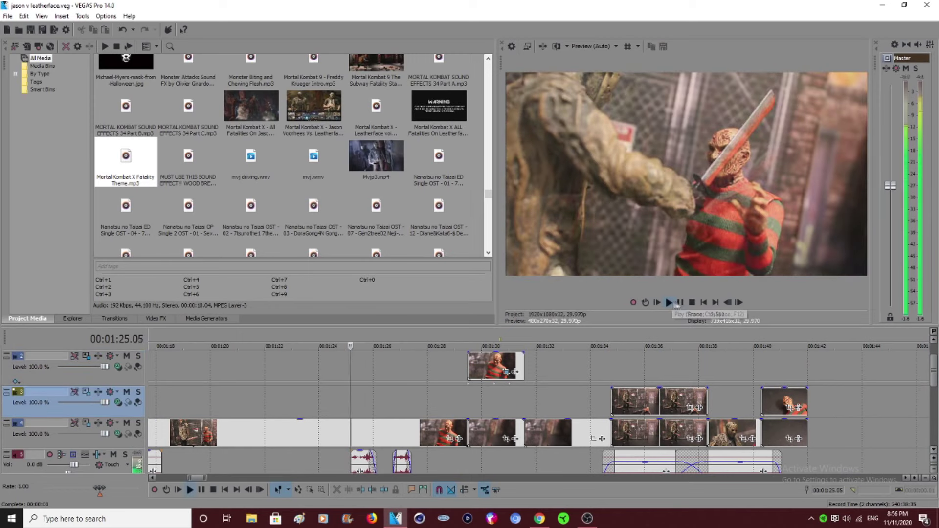
Step: Cut the fallen figure's head and upper torso slice out of the track 3 event at 00:01:34.23 with a negative Pan/Crop mask
click(617, 408)
scroll(635, 409, up, 1)
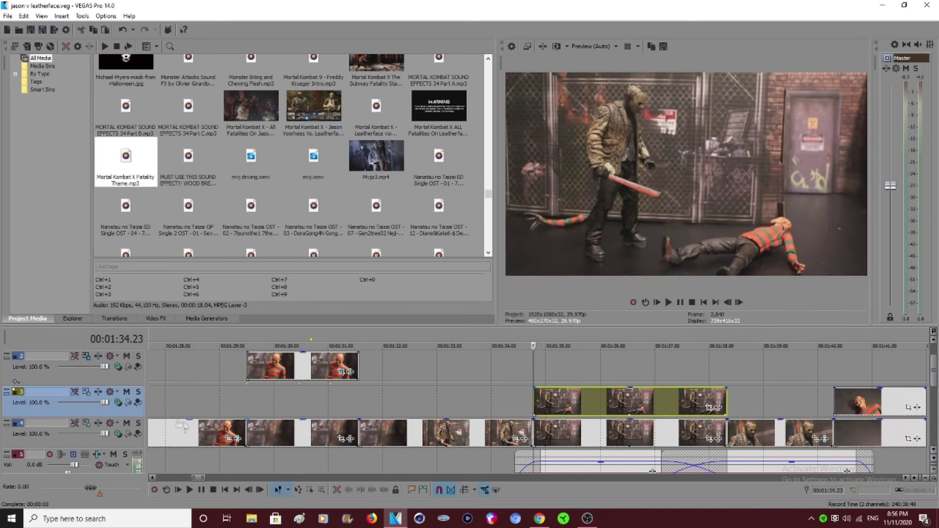
right_click(126, 411)
click(536, 398)
click(714, 406)
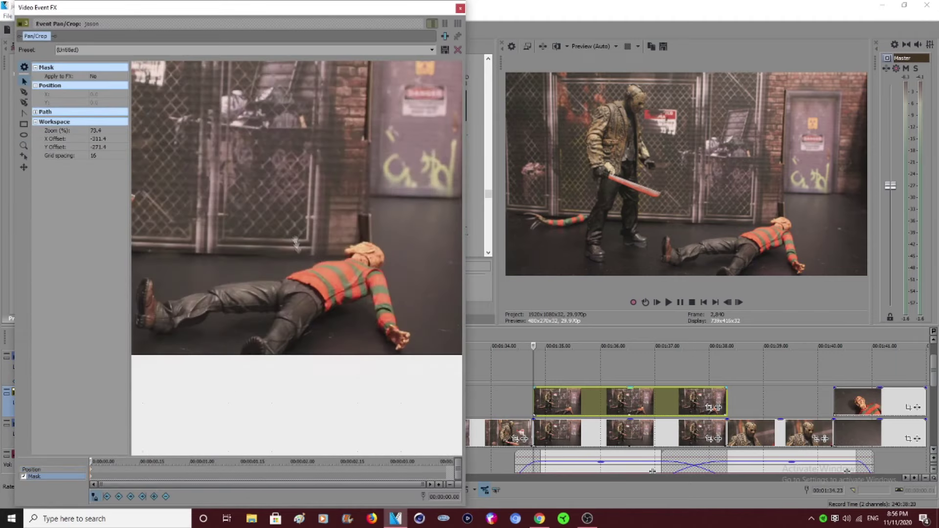
scroll(295, 243, up, 5)
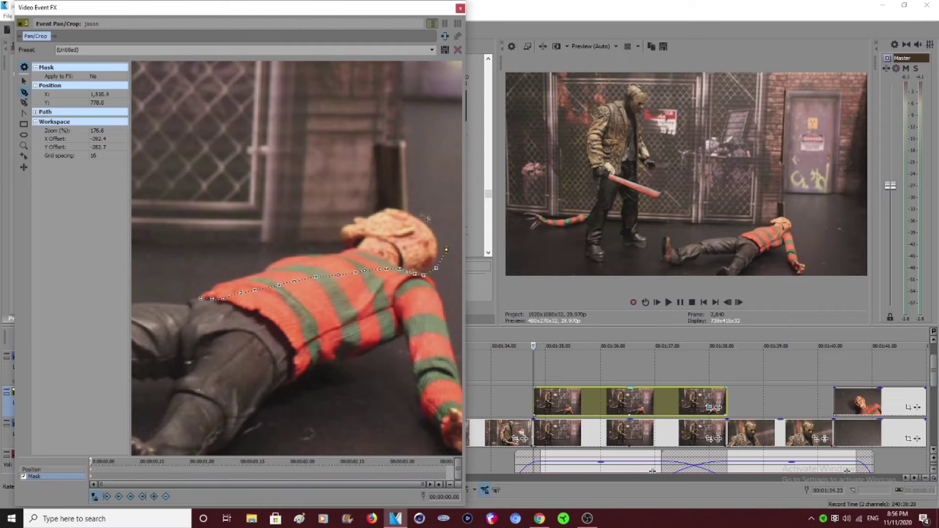
click(195, 300)
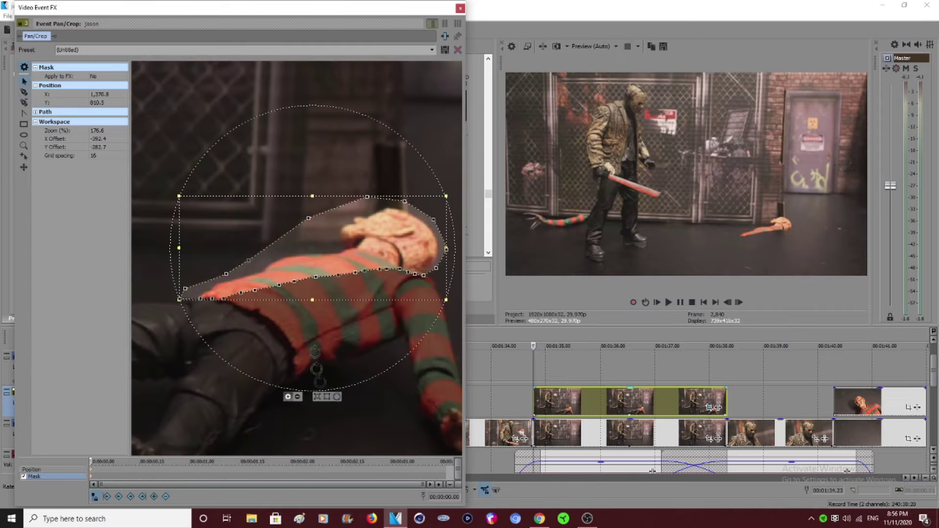
click(297, 398)
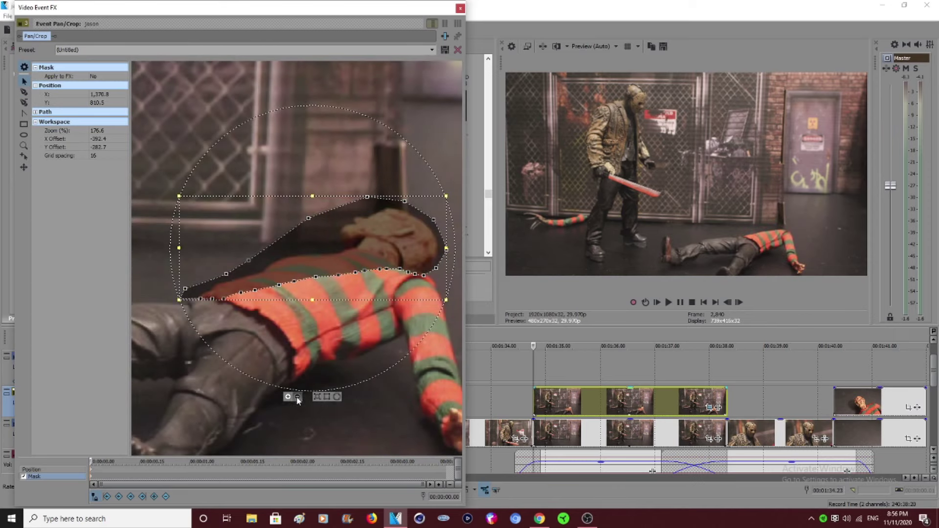
click(459, 9)
Step: Paste a copy of the masked event at 00:01:34.23 on a new video track above and make its mask positive
right_click(125, 415)
click(180, 284)
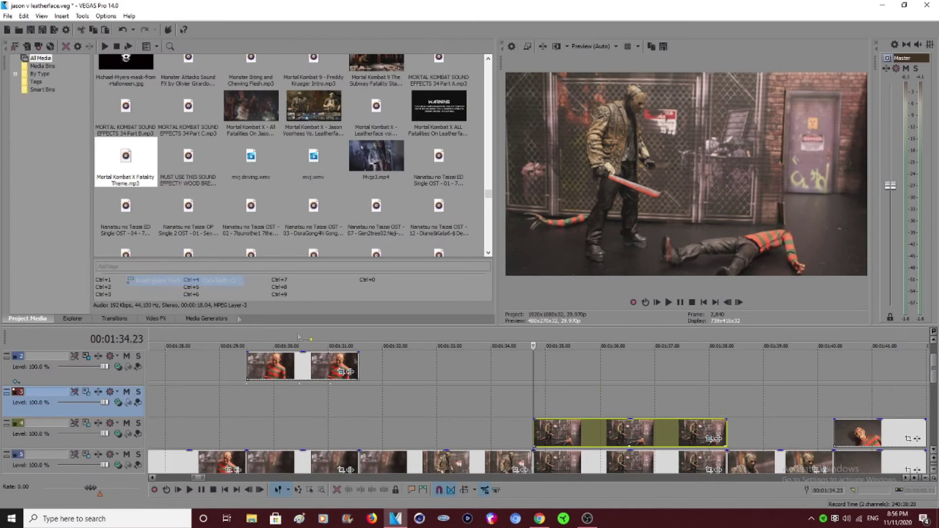
click(536, 404)
key(ctrl+v)
click(709, 407)
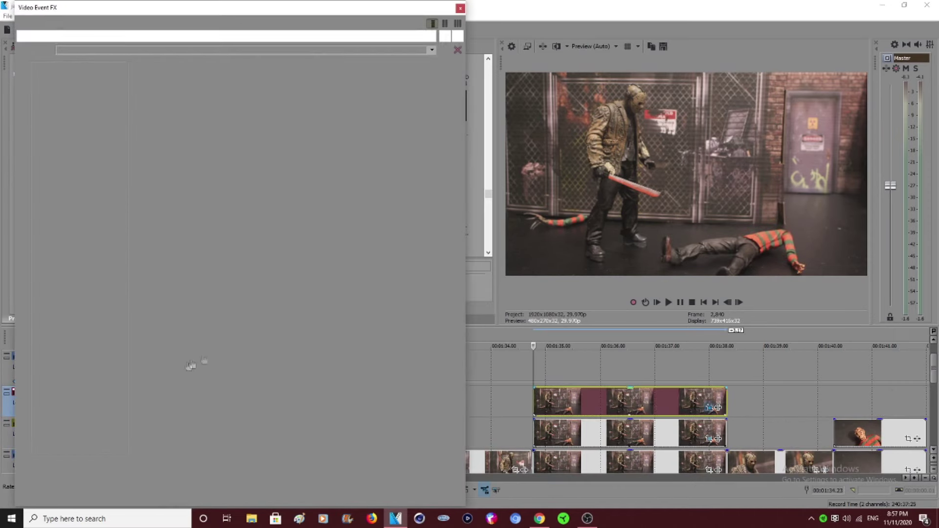
click(459, 9)
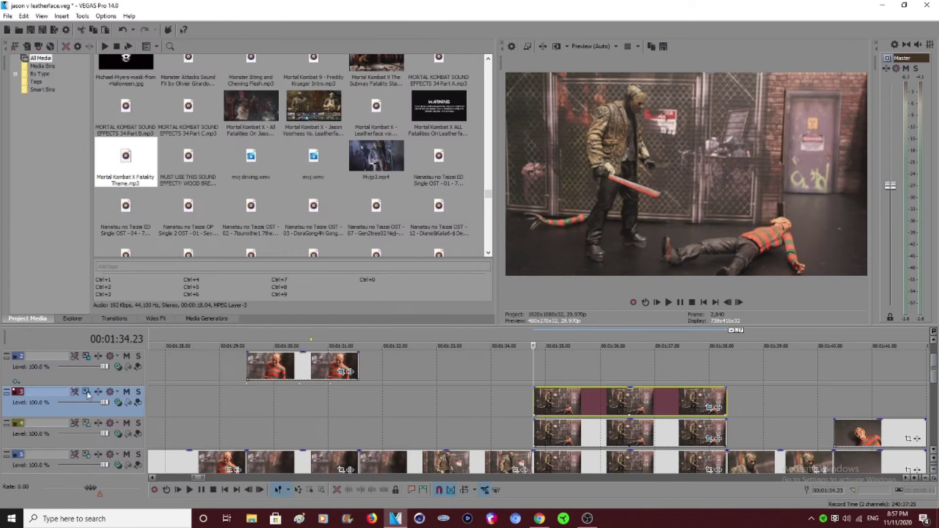
Step: Shift the copied slice slightly up and left in Track Motion and tighten its Pan/Crop mask around the head and torso outline
click(86, 392)
drag(363, 238, 352, 228)
click(710, 408)
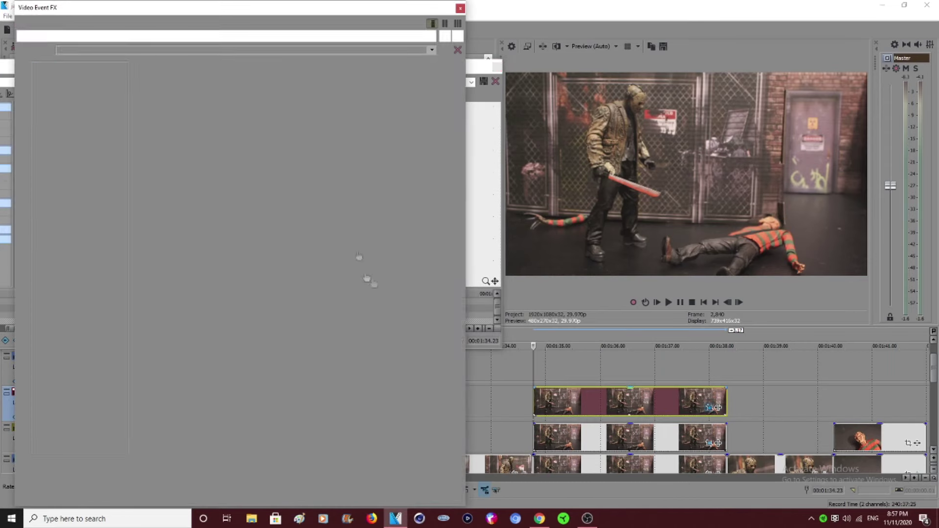
scroll(362, 284, up, 5)
drag(433, 392, 377, 326)
scroll(377, 324, up, 6)
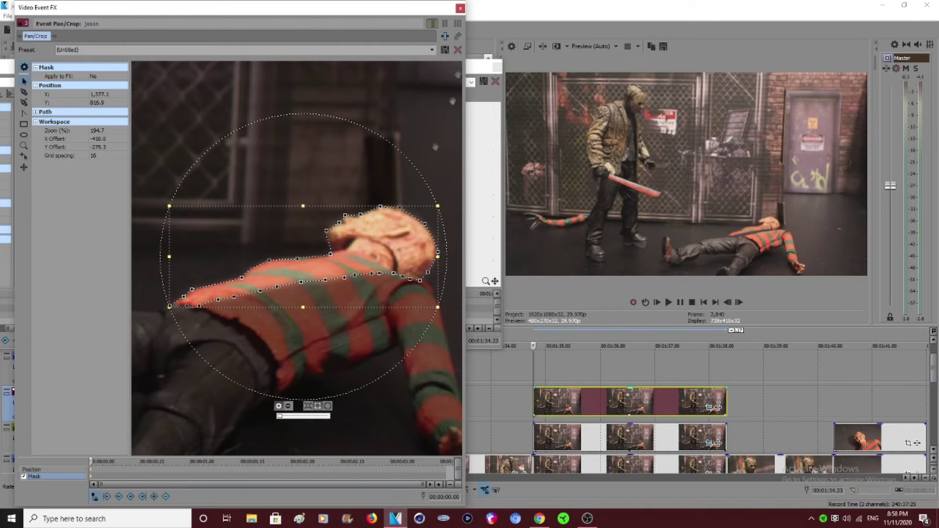
click(460, 9)
Step: Set the preview quality to Full and move the slice farther left and slightly down, away from the body, in Track Motion
click(611, 46)
click(641, 77)
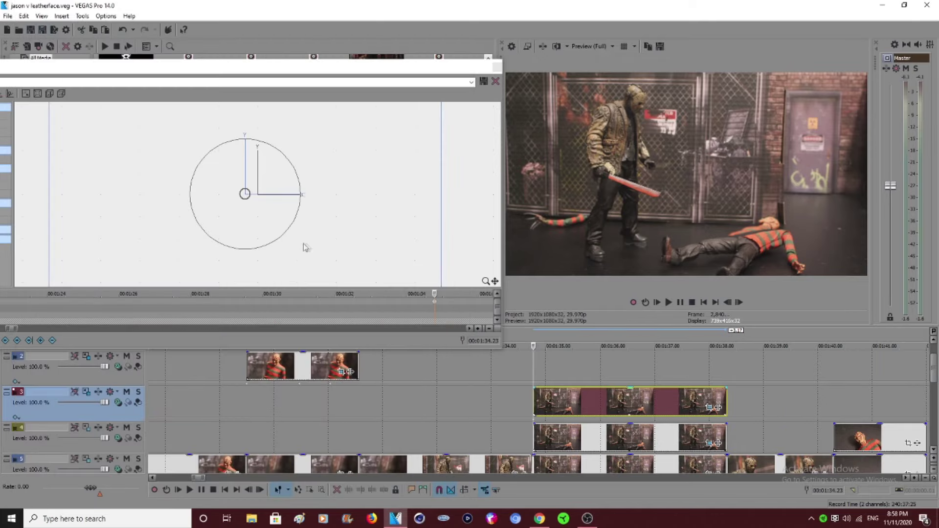
drag(398, 211, 314, 254)
click(497, 67)
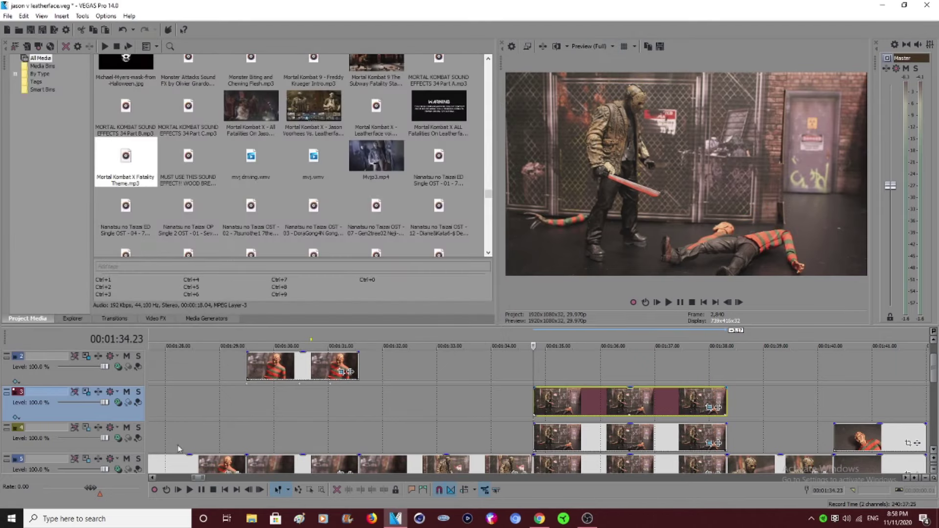
Step: Try placing the slice's track below the cut body's track, and restore the original track order
drag(125, 435, 126, 404)
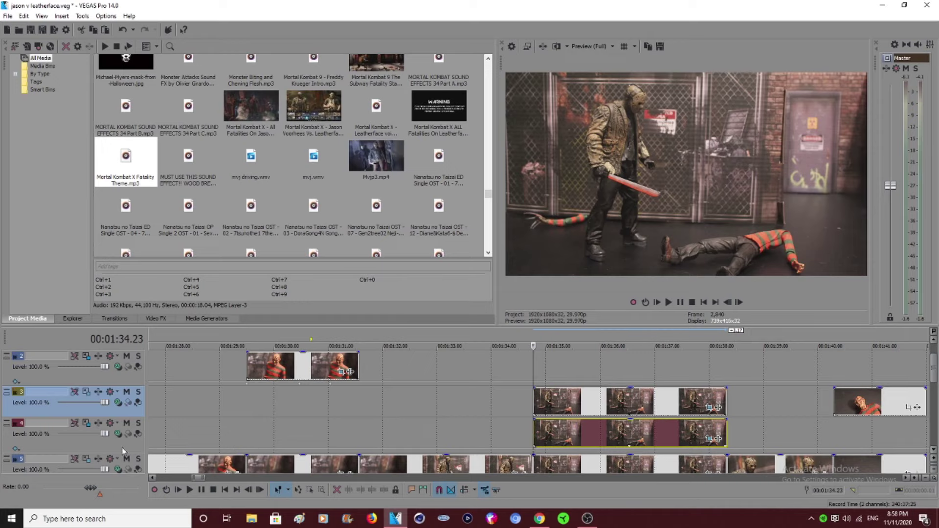
drag(124, 450, 123, 405)
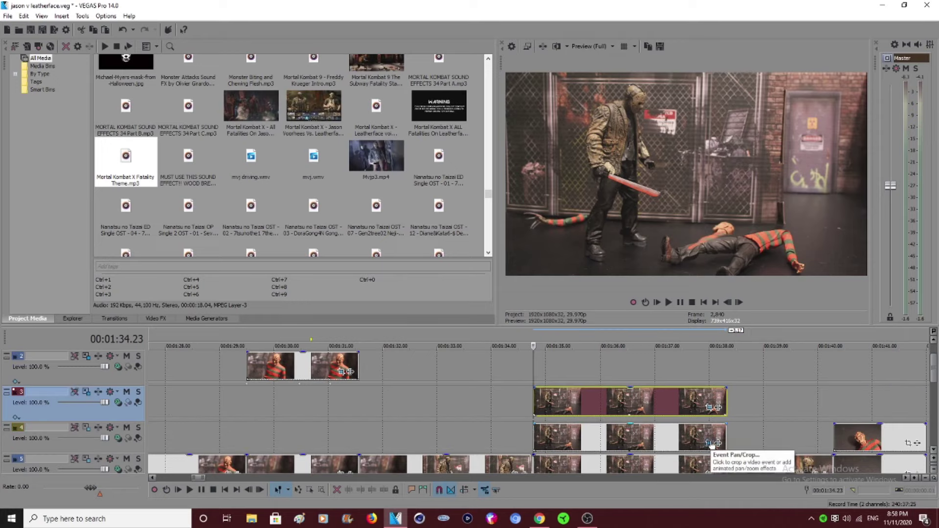
Step: Rotate the slice counterclockwise and reposition it beside the fallen body in Track Motion, close it, and select the cut body's event
click(87, 392)
drag(234, 183, 239, 183)
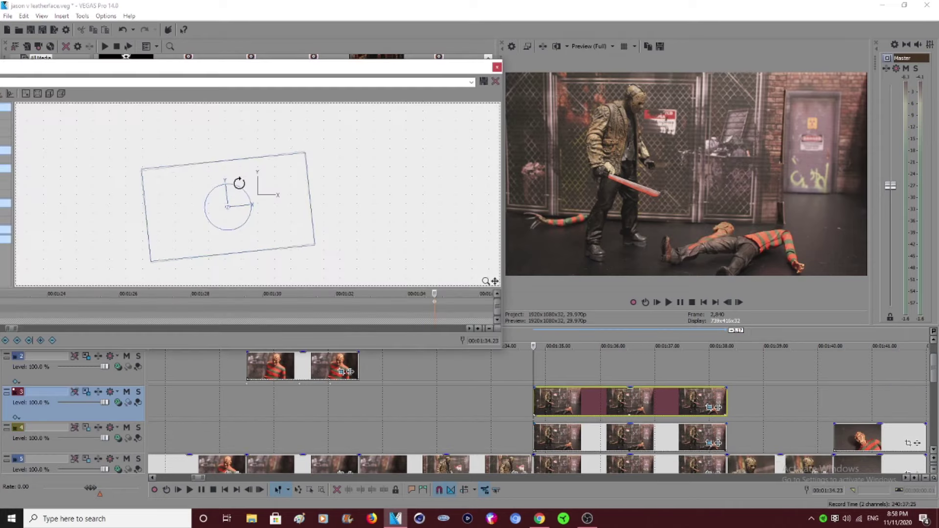
drag(311, 227, 313, 219)
click(496, 66)
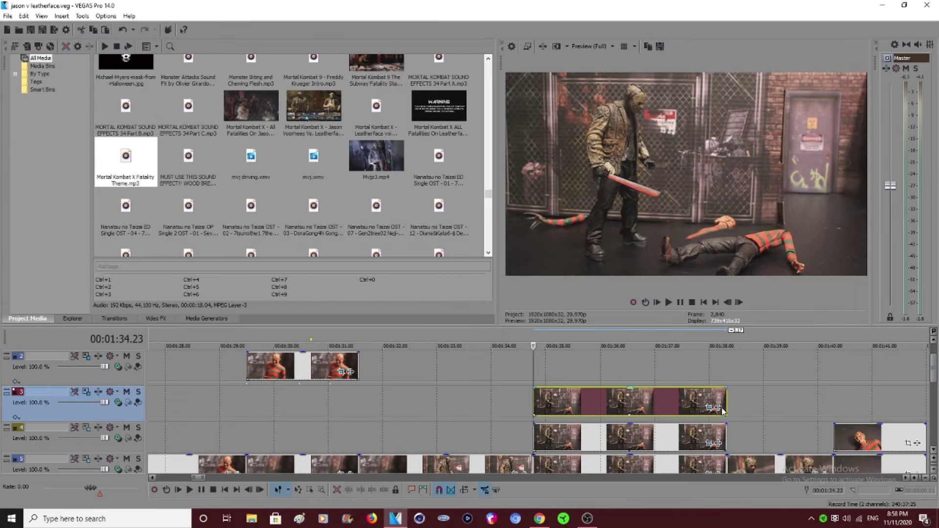
click(661, 439)
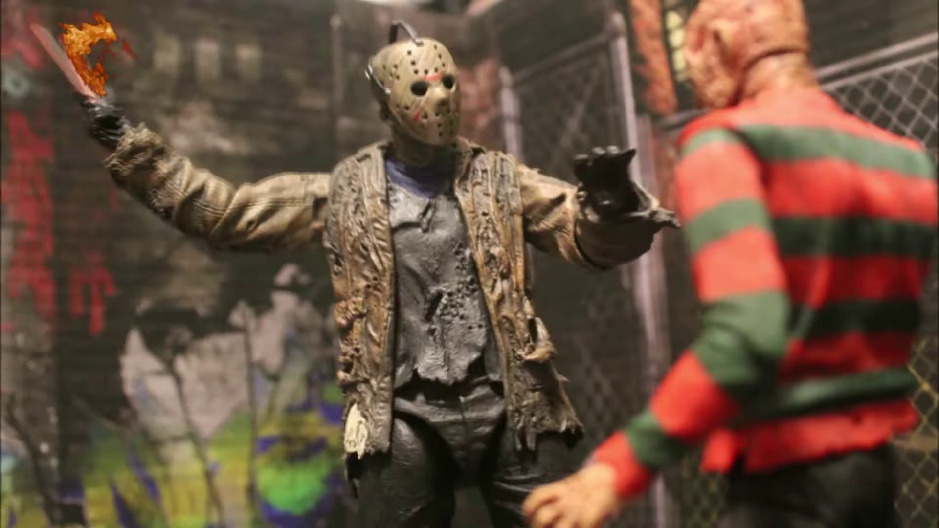